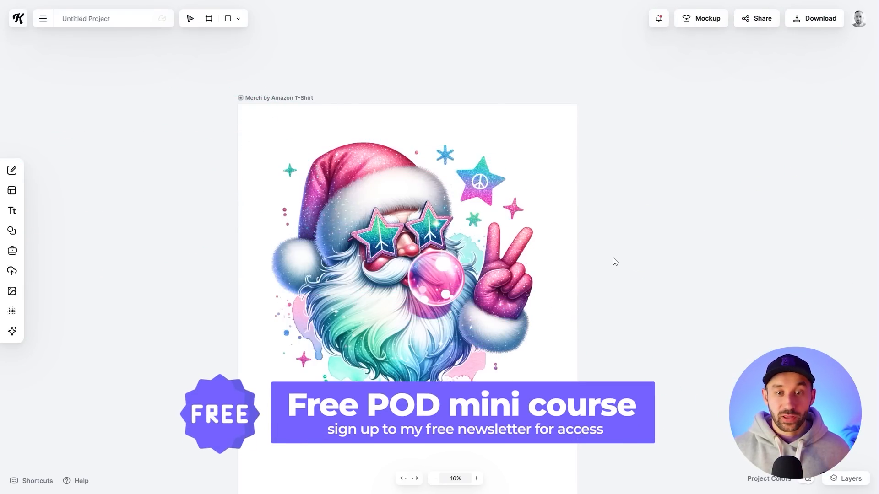
# - Save the Santa illustration as an image generation style
pyautogui.click(492, 226)
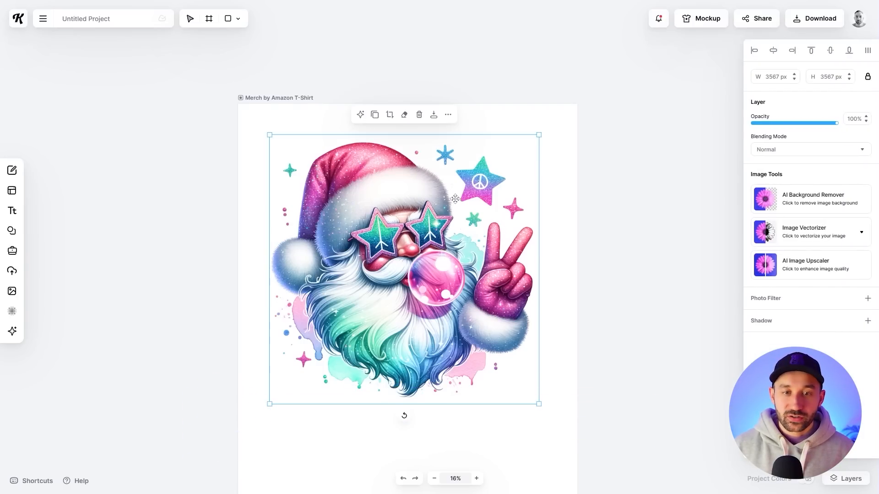
pyautogui.moveTo(392, 211); pyautogui.dragTo(396, 211)
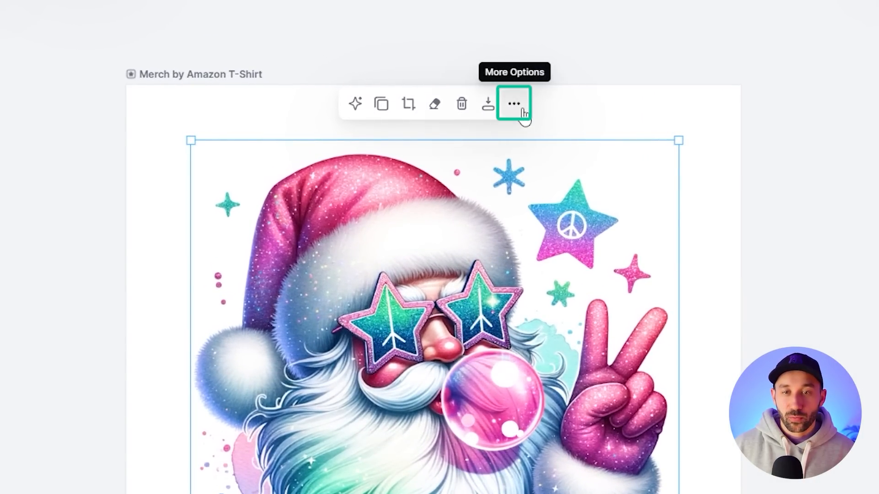
pyautogui.click(523, 111)
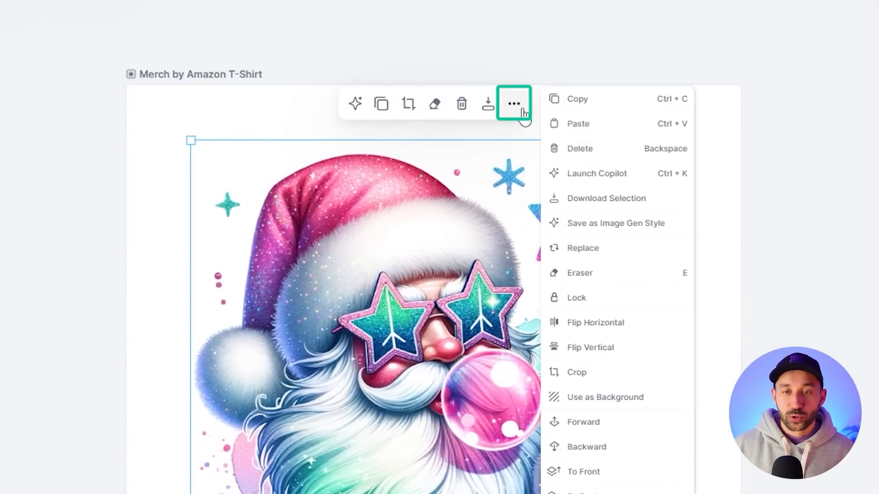
pyautogui.click(622, 234)
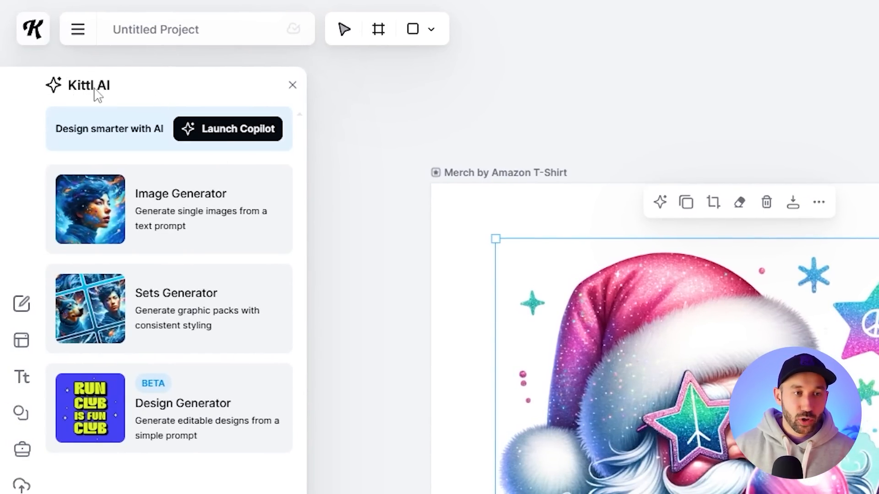
# - Start an AI image set in the Sets Generator using the saved Psychedelic Santa style
pyautogui.click(183, 339)
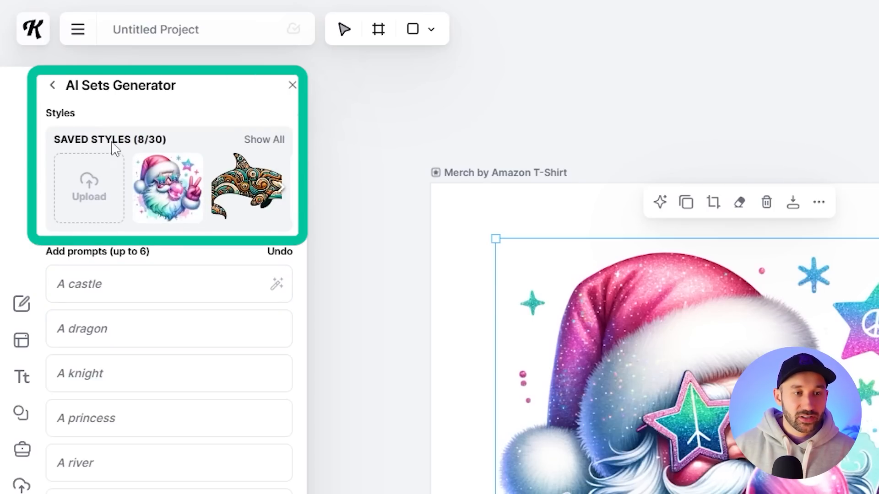
pyautogui.click(169, 202)
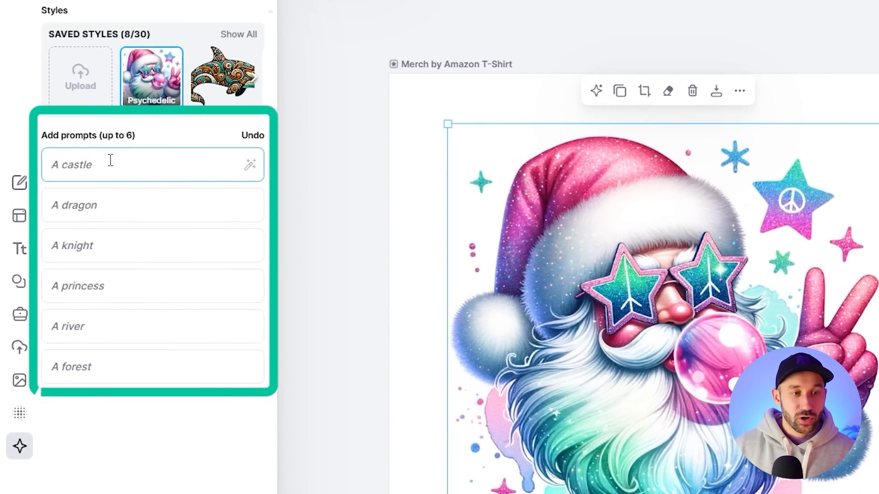
pyautogui.click(90, 204)
# - Enter the first four set prompts: "A raccoon", "an elf", "a reindeer" and "a unicorn"
pyautogui.click(104, 173)
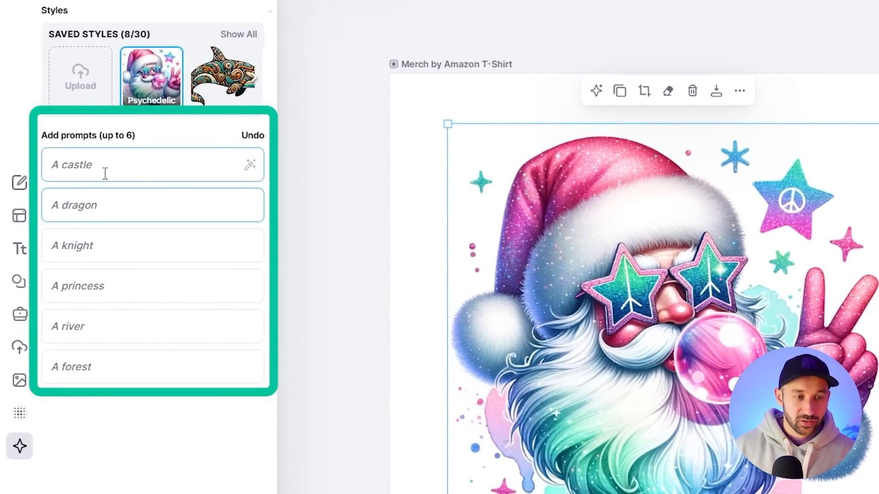
pyautogui.write('A')
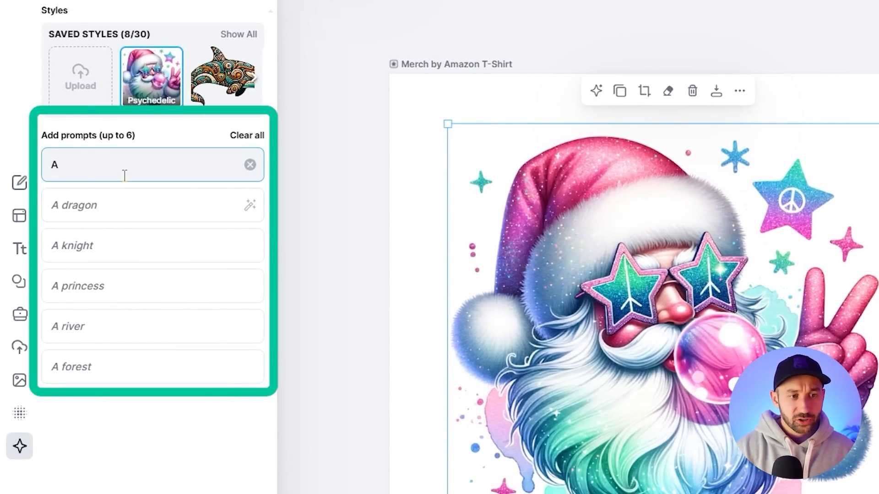
pyautogui.write(' raccoon')
pyautogui.click(158, 217)
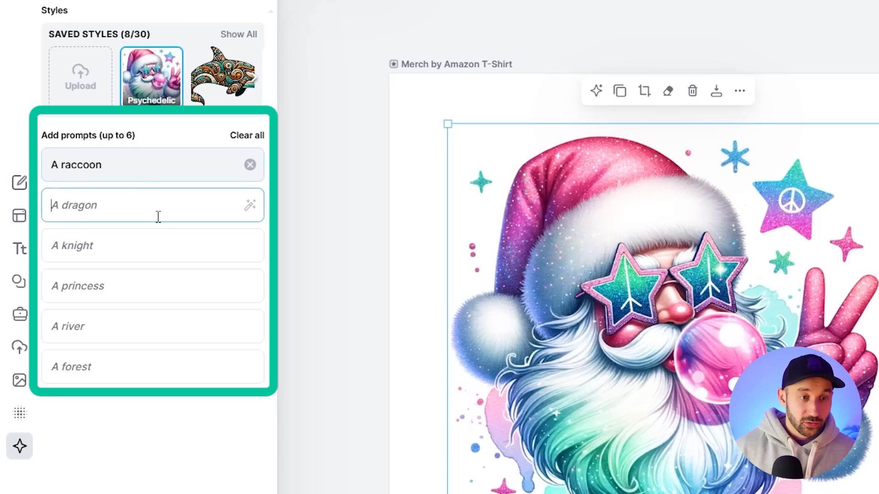
pyautogui.write('an elf')
pyautogui.click(110, 257)
pyautogui.write('a reindeer')
pyautogui.click(147, 282)
pyautogui.write('a unicorn')
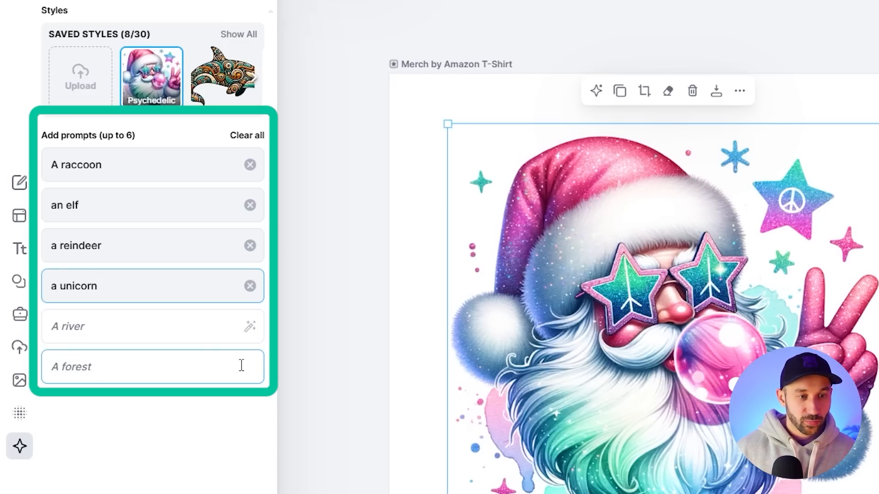
# - Autocomplete the two remaining empty prompts below the unicorn
pyautogui.click(198, 326)
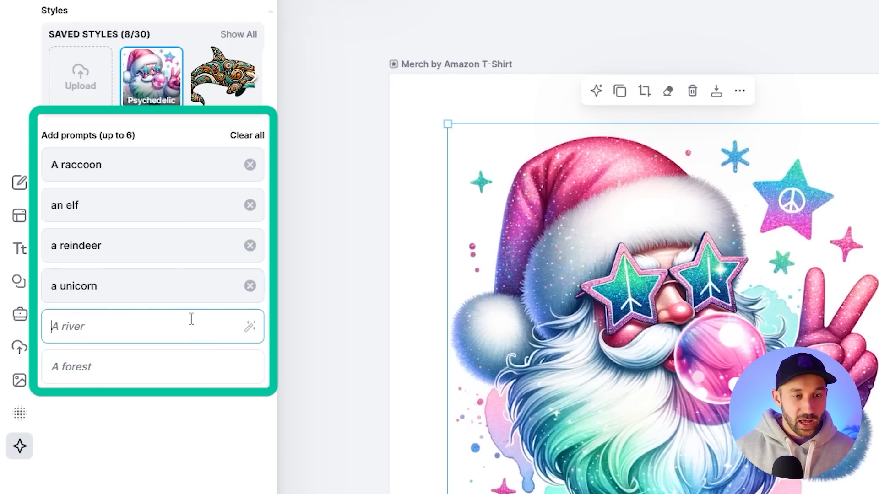
pyautogui.click(91, 286)
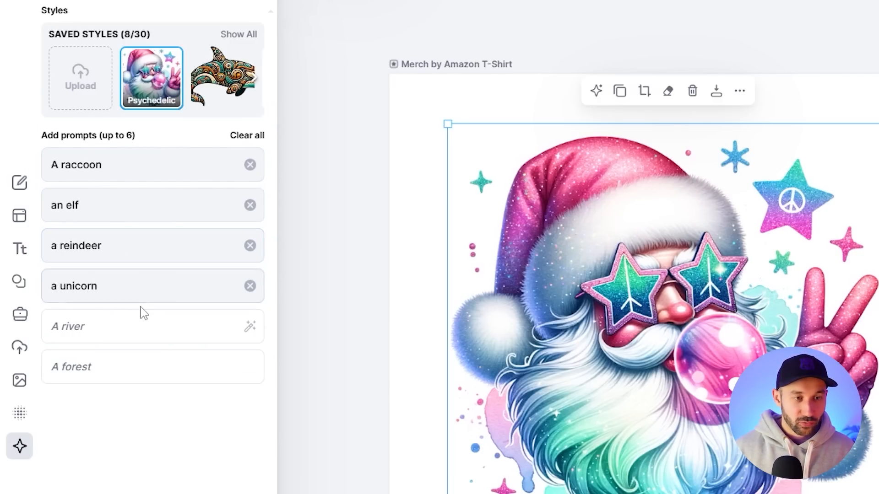
pyautogui.click(166, 327)
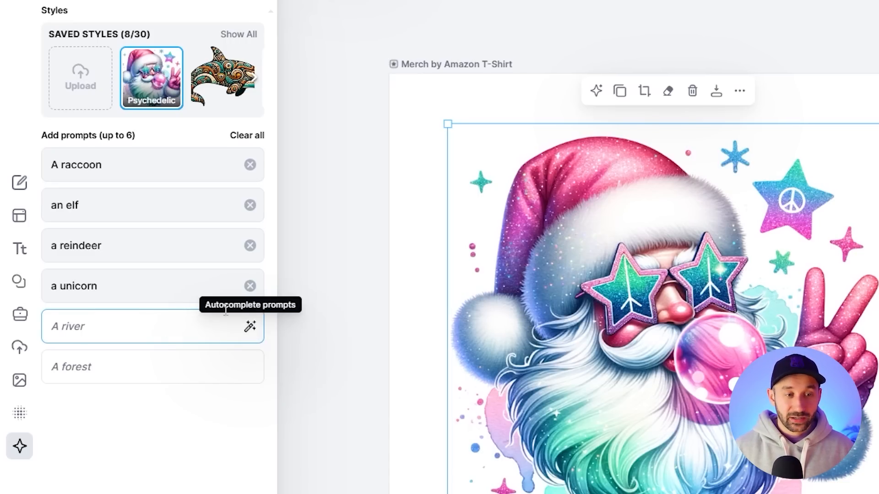
pyautogui.click(250, 327)
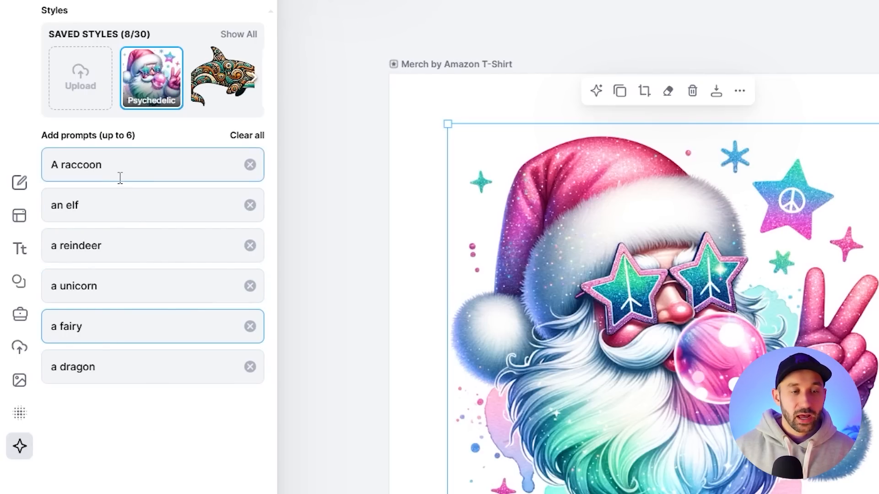
# - Change the raccoon prompt to "A raccoon wearing a santa hat" and replace the last two prompts with new autocompleted ones
pyautogui.click(119, 175)
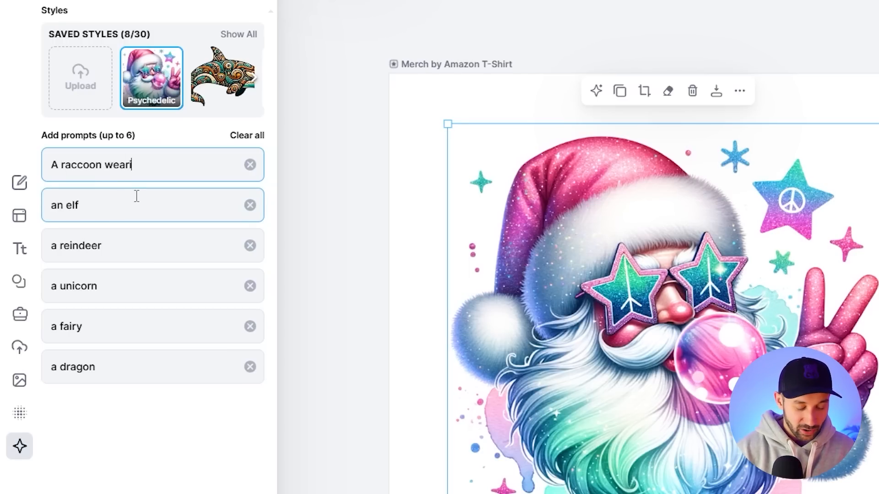
pyautogui.write('a hat')
pyautogui.click(250, 369)
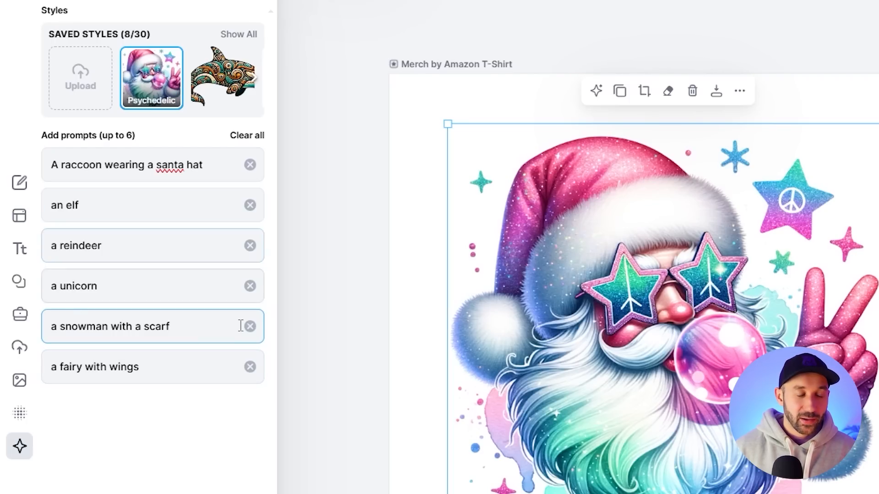
# - Copy "wearing a santa hat" from the raccoon prompt and append it to the elf and reindeer prompts
pyautogui.moveTo(148, 170); pyautogui.dragTo(215, 197)
pyautogui.click(111, 208)
pyautogui.write('wearing a santa hat')
pyautogui.click(141, 240)
pyautogui.write('wearing a santa hat')
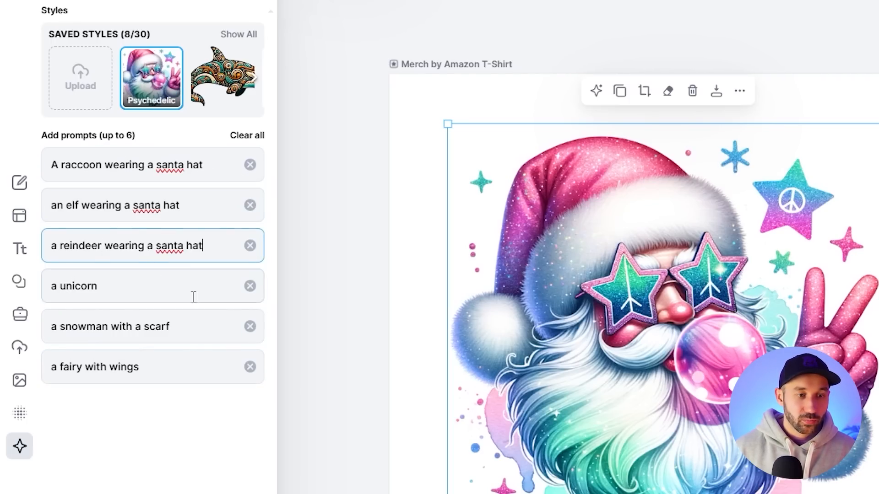
# - Replace the last three prompts with a snowman, a penguin and a polar bear wearing a santa hat, and generate the set
pyautogui.click(250, 286)
pyautogui.click(249, 327)
pyautogui.click(250, 367)
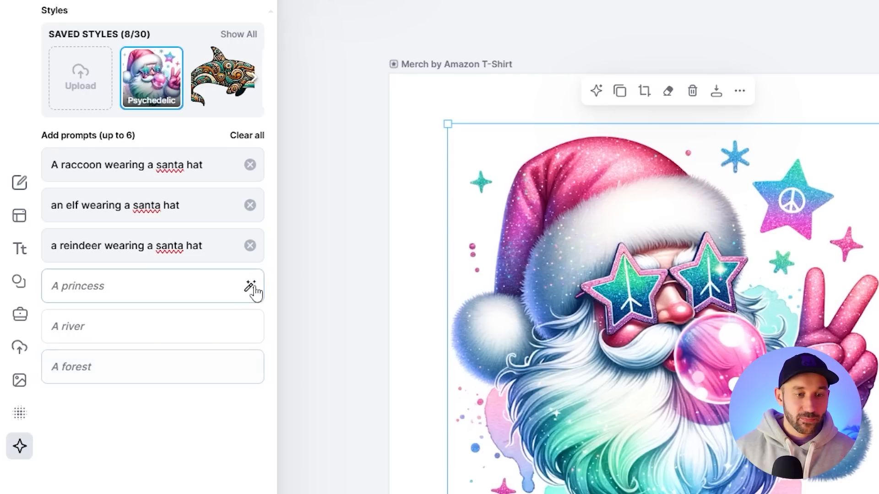
pyautogui.write('a snowman wearing a santa hat a penguin wearing a santa hat a polar bear wearing a santa hat')
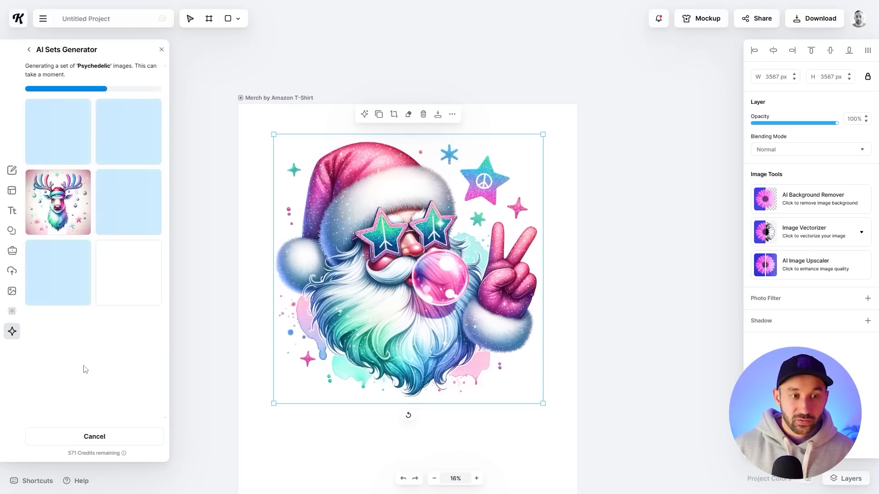
# - Add the generated elf image to the canvas and arrange it and the Santa illustration side by side beyond the artboard's right edge
pyautogui.click(133, 130)
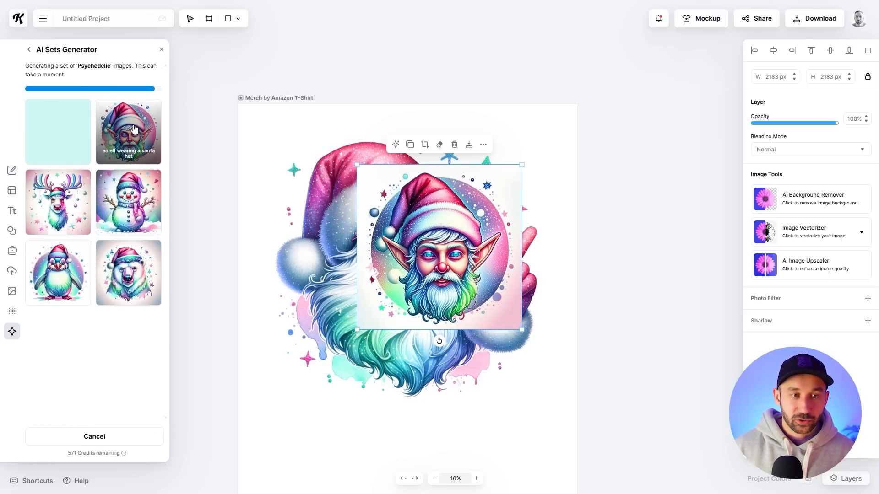
pyautogui.moveTo(446, 224); pyautogui.dragTo(582, 194)
pyautogui.click(460, 226)
pyautogui.press('Delete')
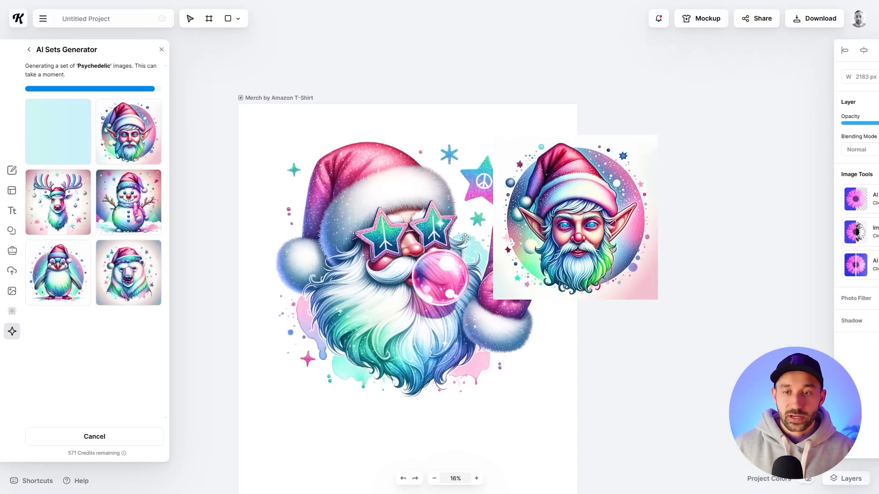
pyautogui.scroll(-3, 464, 238)
pyautogui.moveTo(465, 238); pyautogui.dragTo(264, 223)
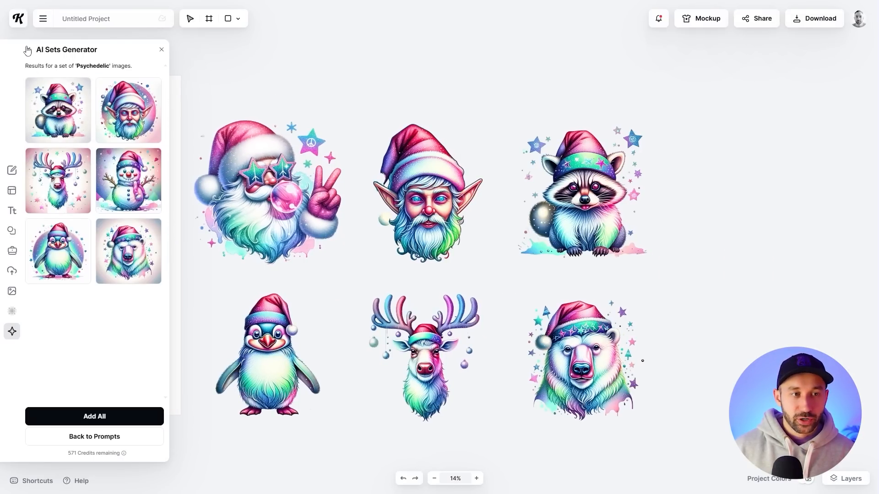
# - Close the set generator and examine the generated santa-hat characters up close, comparing their style with the original Santa
pyautogui.click(27, 50)
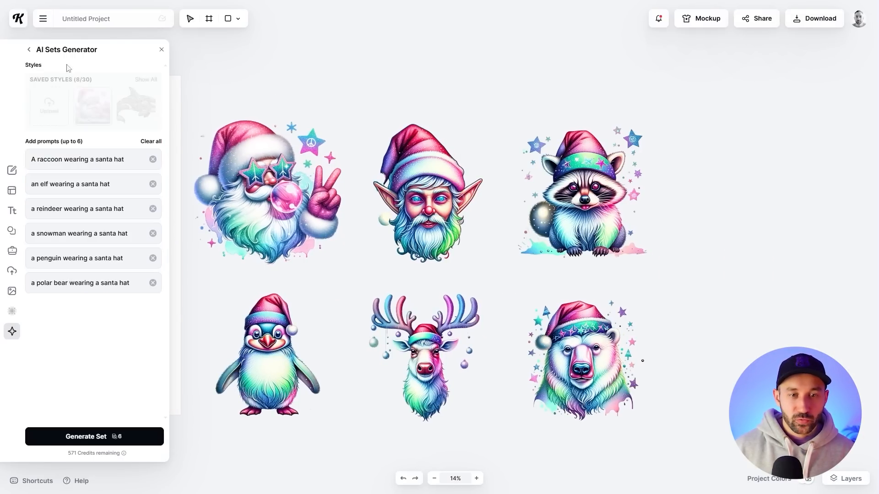
pyautogui.click(161, 50)
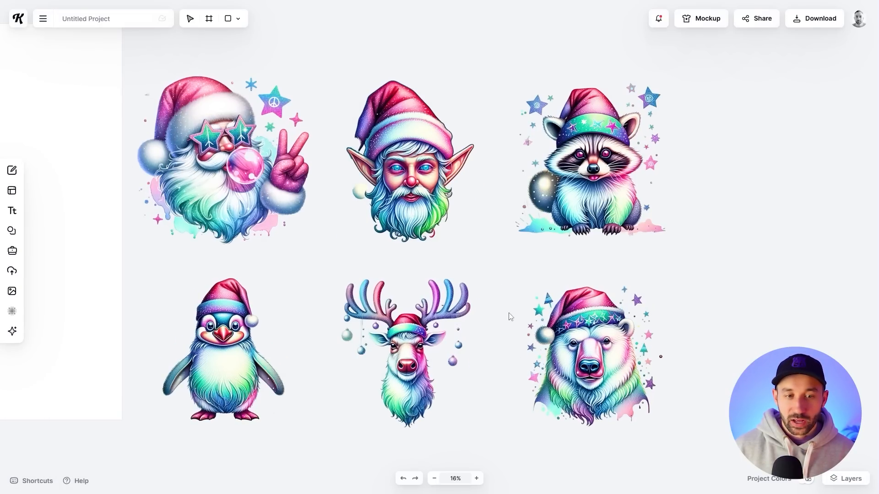
pyautogui.moveTo(485, 269); pyautogui.dragTo(504, 282)
pyautogui.scroll(2, 493, 285)
pyautogui.scroll(3, 270, 389)
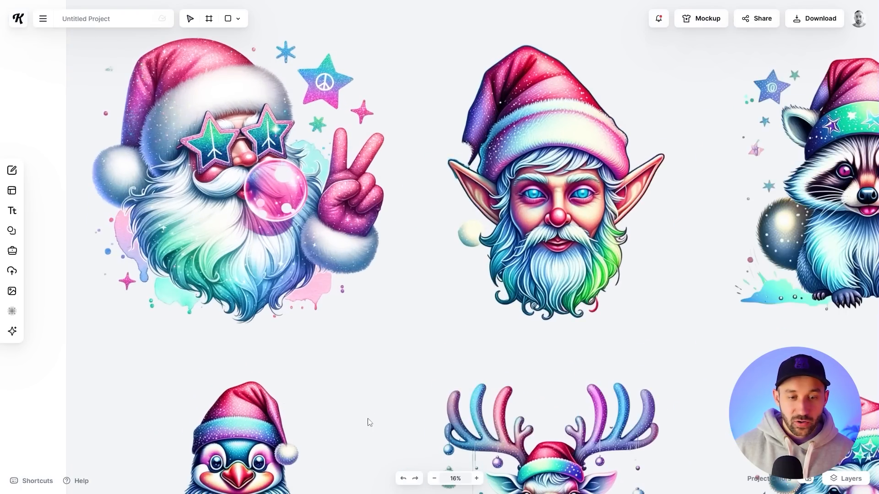
pyautogui.moveTo(366, 411); pyautogui.dragTo(327, 206)
pyautogui.scroll(-1, 231, 316)
pyautogui.moveTo(348, 176); pyautogui.dragTo(189, 247)
pyautogui.scroll(-1, 416, 269)
pyautogui.scroll(-2, 423, 259)
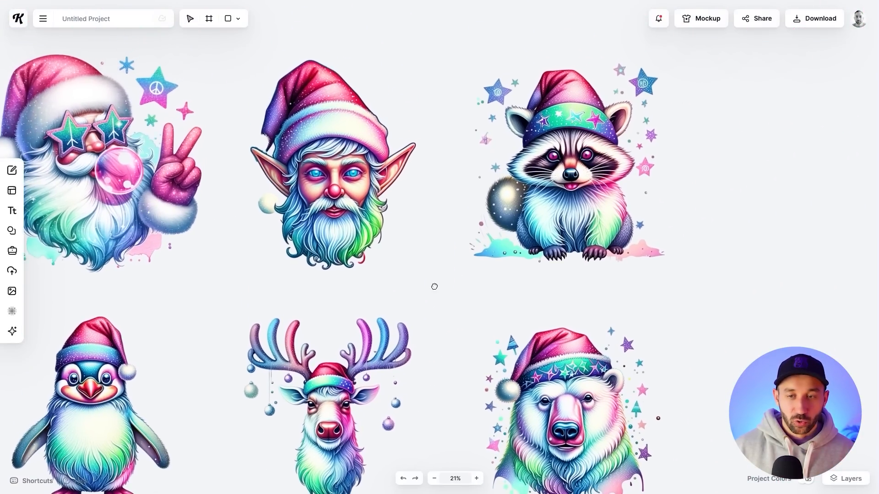
pyautogui.scroll(-1, 501, 151)
pyautogui.scroll(2, 511, 340)
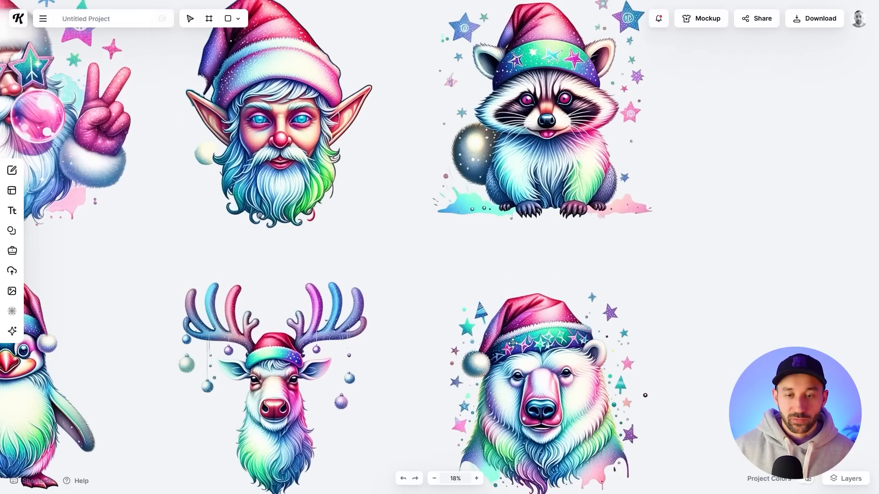
pyautogui.scroll(2, 426, 153)
pyautogui.hscroll(-3, 426, 153)
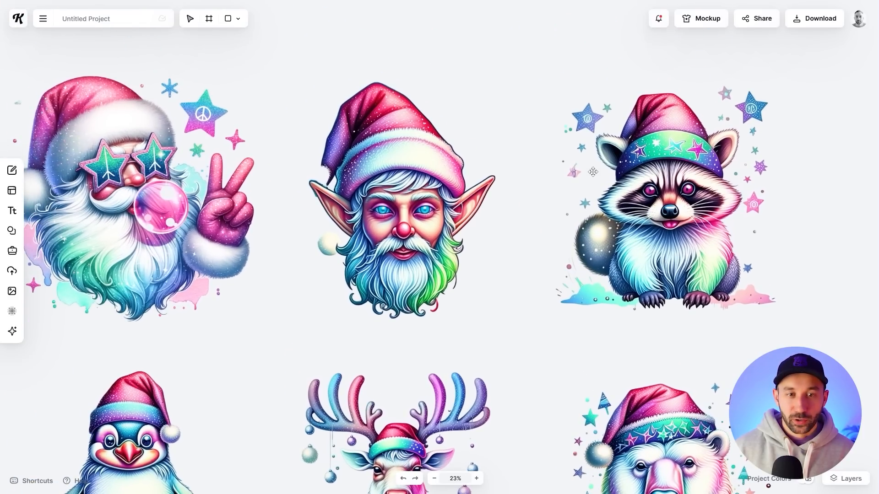
pyautogui.hscroll(2, 593, 171)
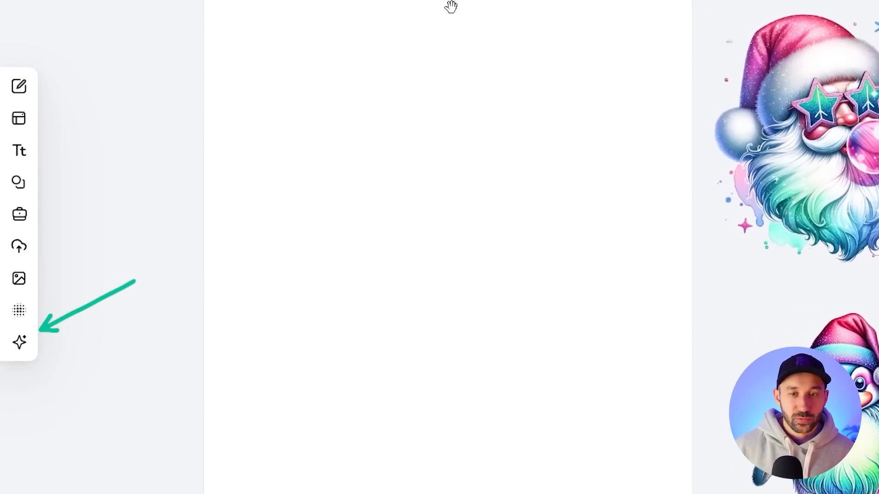
# - Switch from the Sets Generator to the AI Image Generator for single images
pyautogui.click(20, 348)
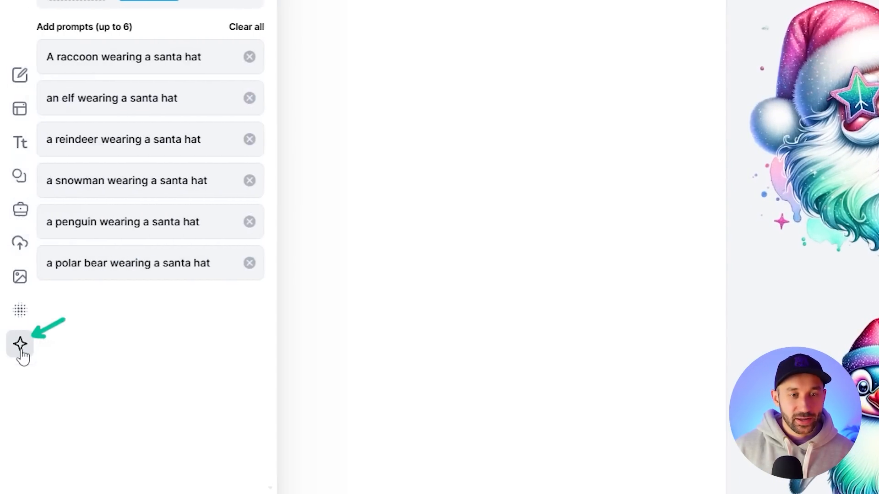
pyautogui.click(48, 71)
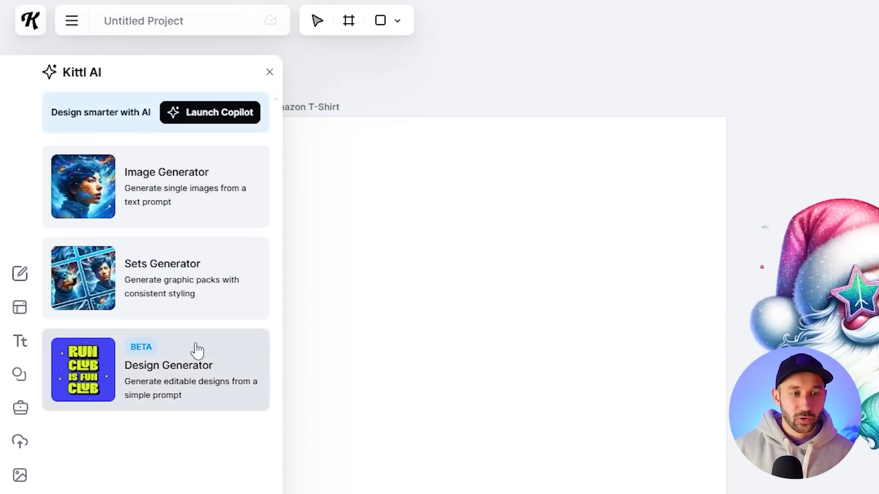
pyautogui.click(171, 195)
# - Browse the image library for artwork and add the cowboy cat illustration to the canvas
pyautogui.click(247, 208)
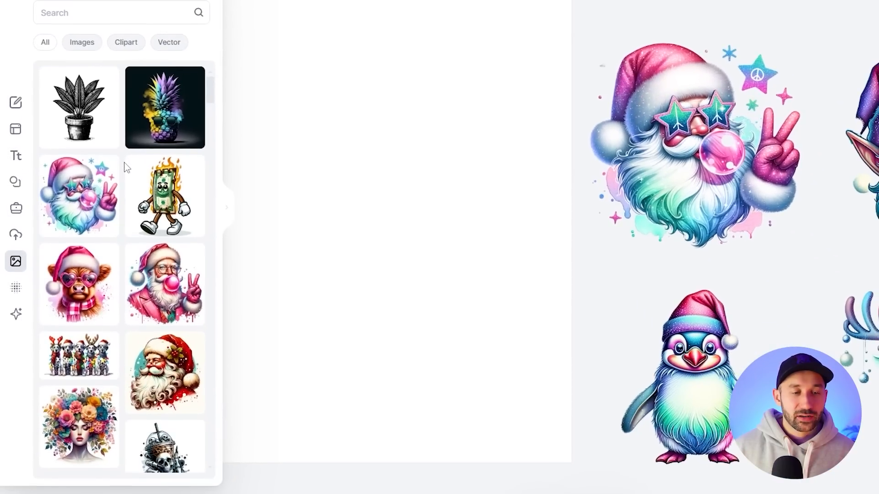
pyautogui.scroll(-1, 124, 165)
pyautogui.scroll(-2, 78, 137)
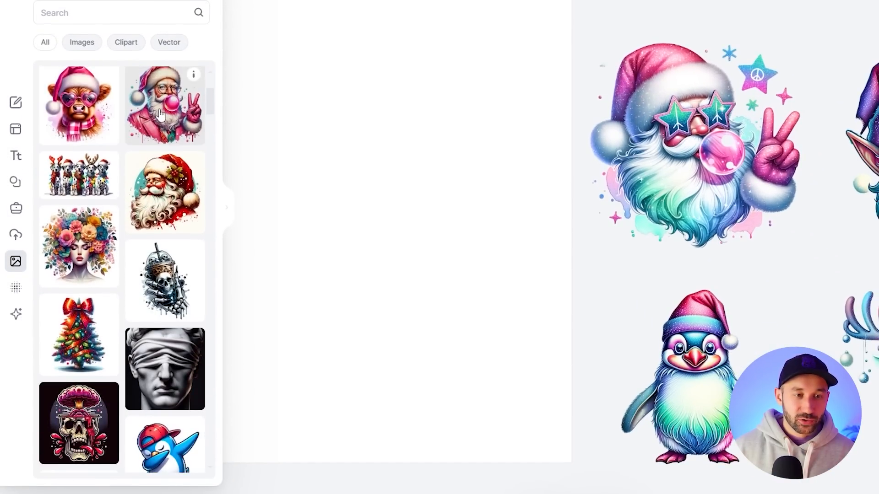
pyautogui.scroll(-2, 179, 118)
pyautogui.scroll(-5, 181, 123)
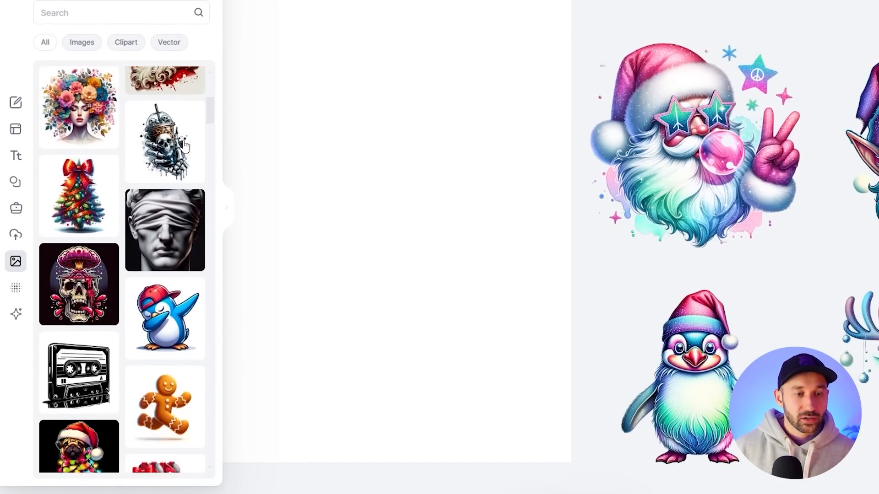
pyautogui.scroll(-10, 185, 146)
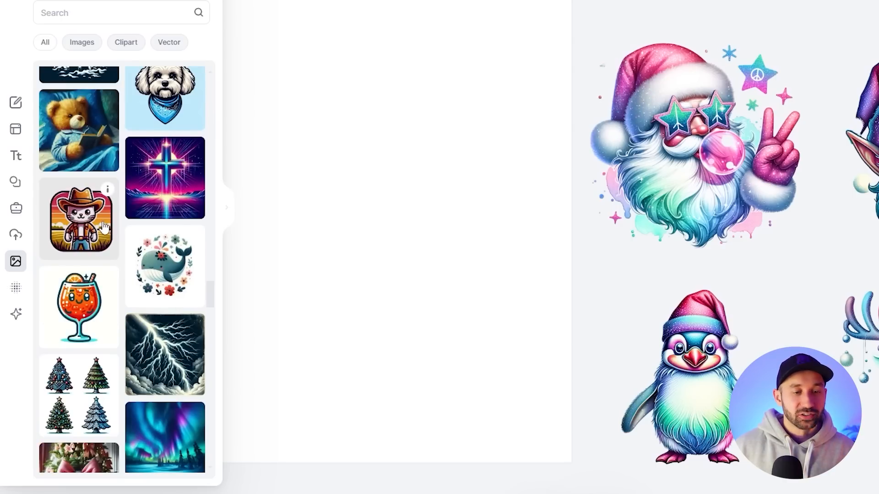
pyautogui.click(86, 231)
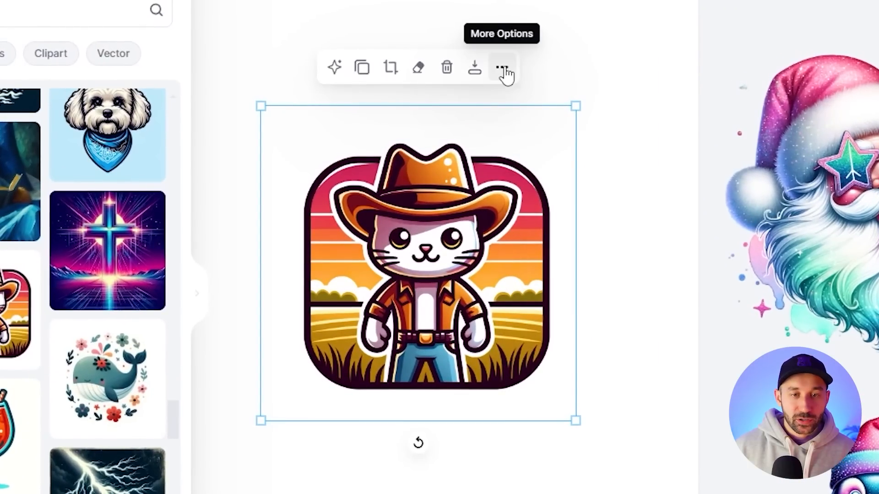
# - Review the cowboy cat image's further options, including Save as Image Gen Style, and reposition the image on the artboard
pyautogui.click(503, 70)
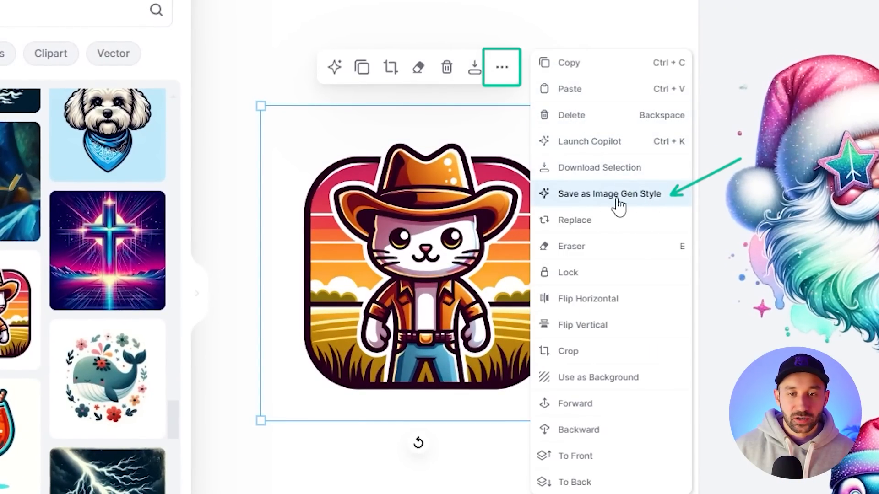
pyautogui.click(441, 32)
pyautogui.scroll(4, 381, 270)
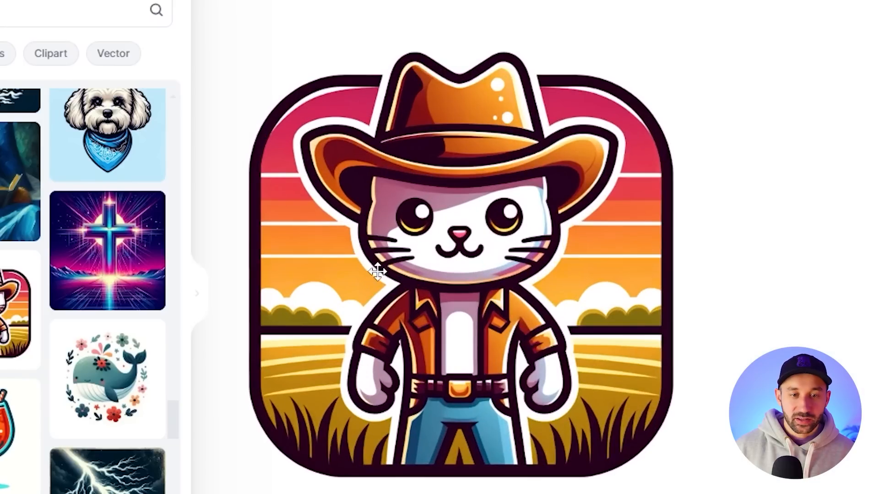
pyautogui.moveTo(407, 167); pyautogui.dragTo(553, 198)
pyautogui.scroll(-3, 553, 198)
pyautogui.moveTo(842, 179)
pyautogui.mouseDown()
pyautogui.moveTo(811, 175)
pyautogui.moveTo(856, 168)
pyautogui.mouseUp()
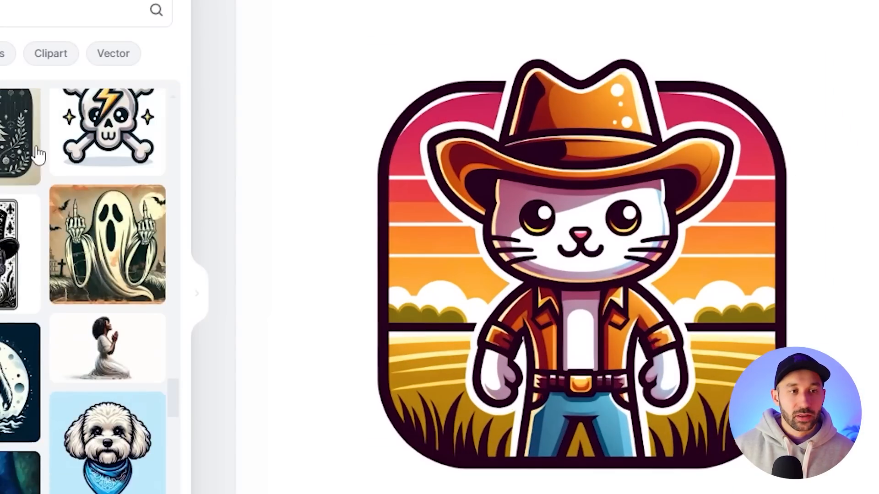
pyautogui.scroll(5, 35, 153)
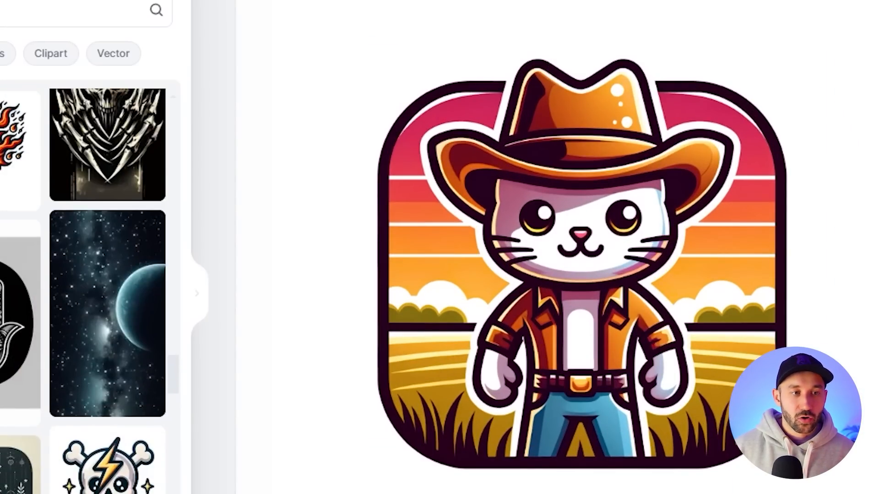
pyautogui.moveTo(650, 194); pyautogui.dragTo(594, 182)
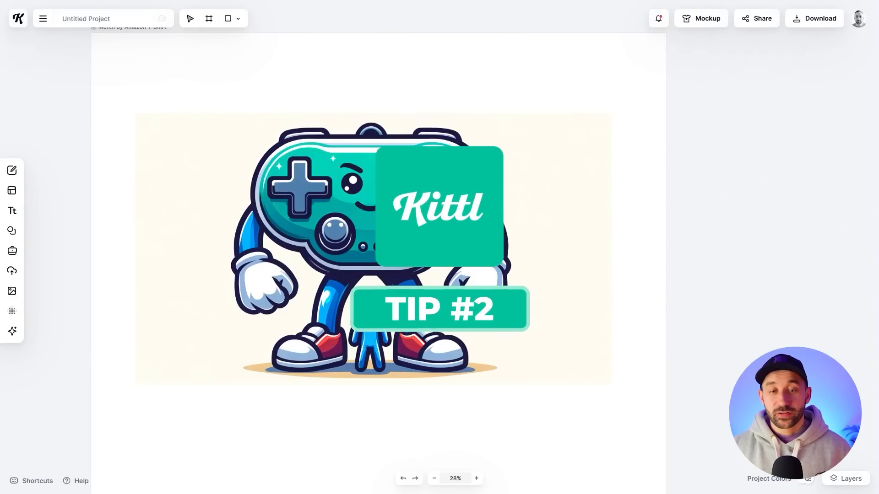
# - Select the game controller character illustration and examine the small blue figure between its legs
pyautogui.click(418, 206)
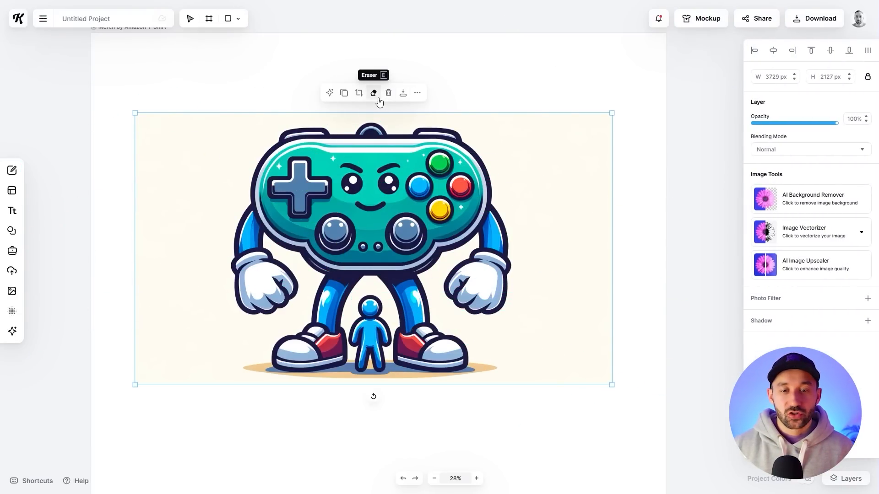
pyautogui.moveTo(427, 194); pyautogui.dragTo(431, 196)
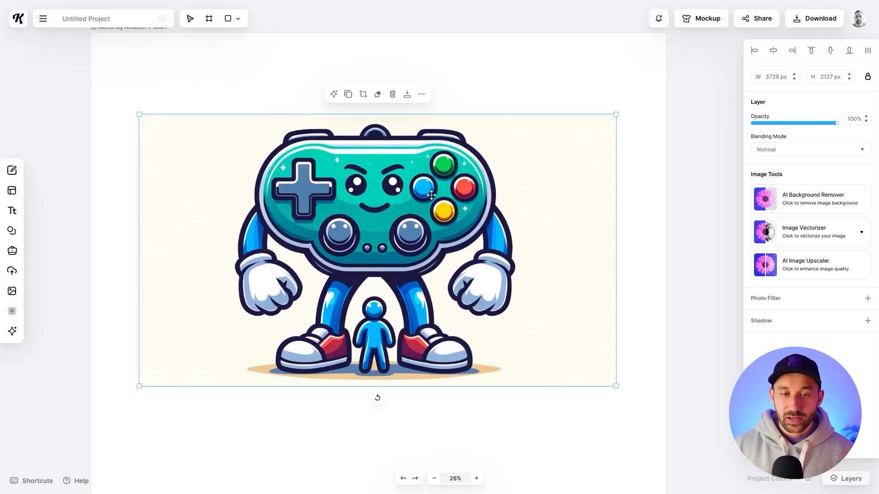
pyautogui.scroll(-3, 435, 227)
pyautogui.scroll(8, 367, 293)
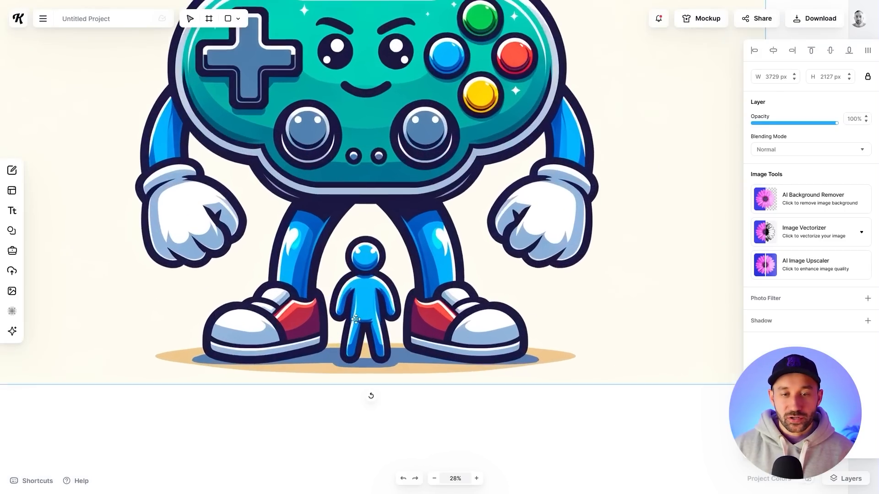
pyautogui.scroll(-5, 358, 321)
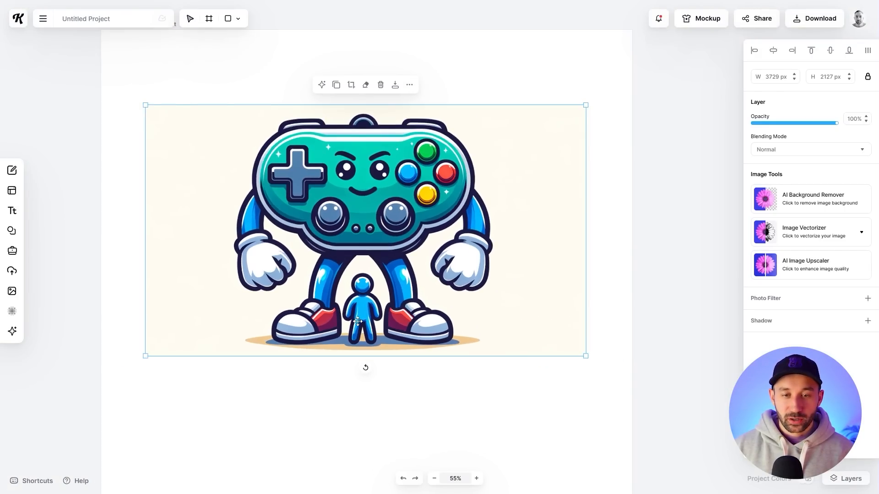
pyautogui.scroll(-2, 361, 275)
pyautogui.scroll(4, 348, 268)
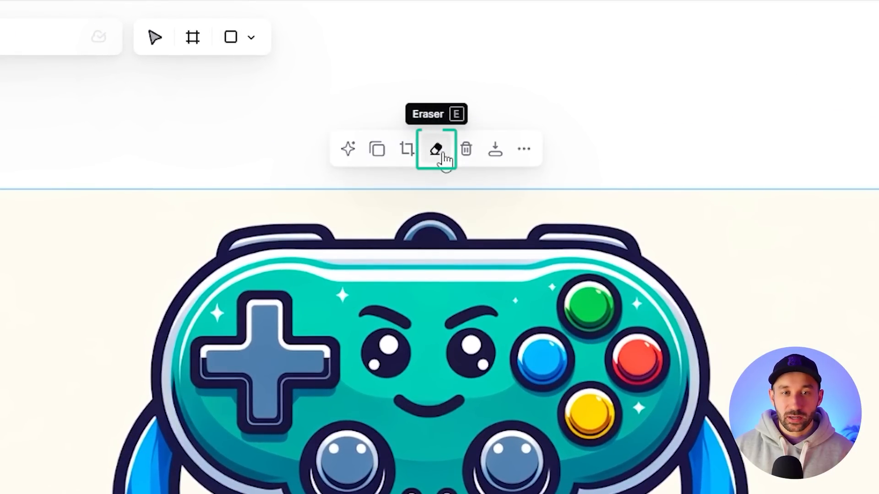
# - Erase the small blue figure between the controller character's legs with the Eraser, leaving Erase & Fill off
pyautogui.click(438, 101)
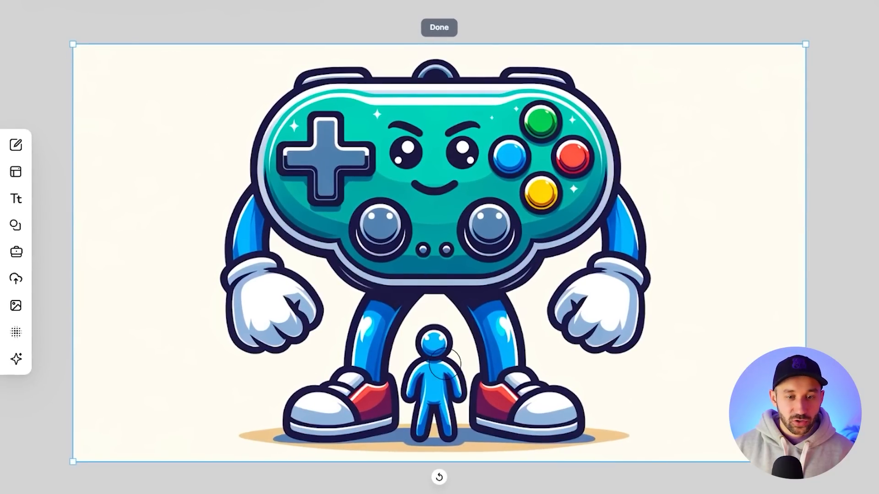
pyautogui.moveTo(444, 362)
pyautogui.mouseDown()
pyautogui.moveTo(430, 344)
pyautogui.moveTo(438, 329)
pyautogui.moveTo(431, 367)
pyautogui.moveTo(440, 353)
pyautogui.moveTo(448, 370)
pyautogui.mouseUp()
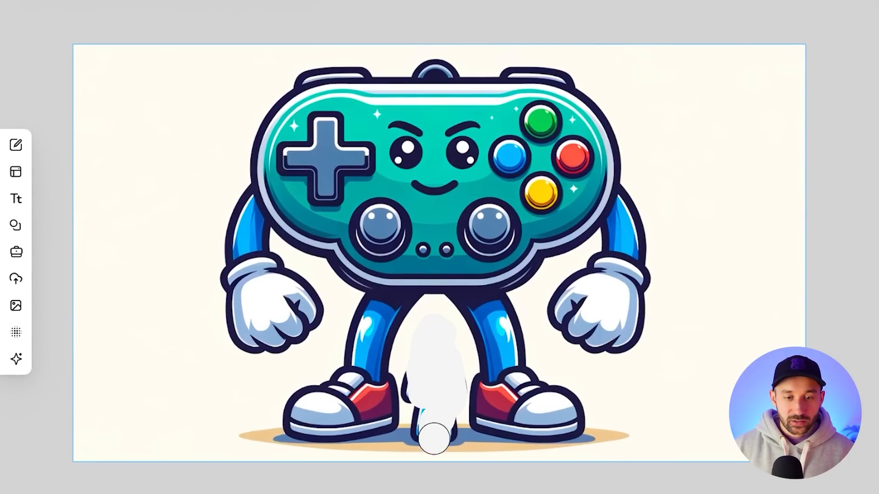
pyautogui.moveTo(413, 389); pyautogui.dragTo(414, 391)
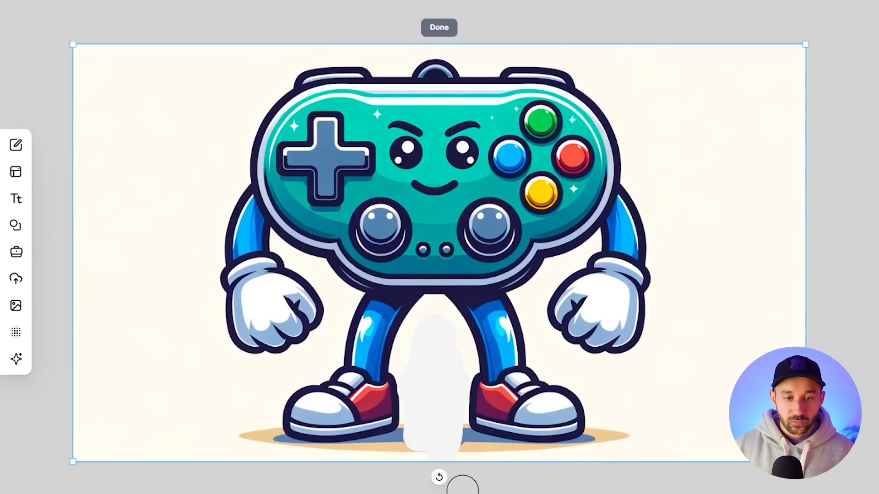
pyautogui.click(440, 28)
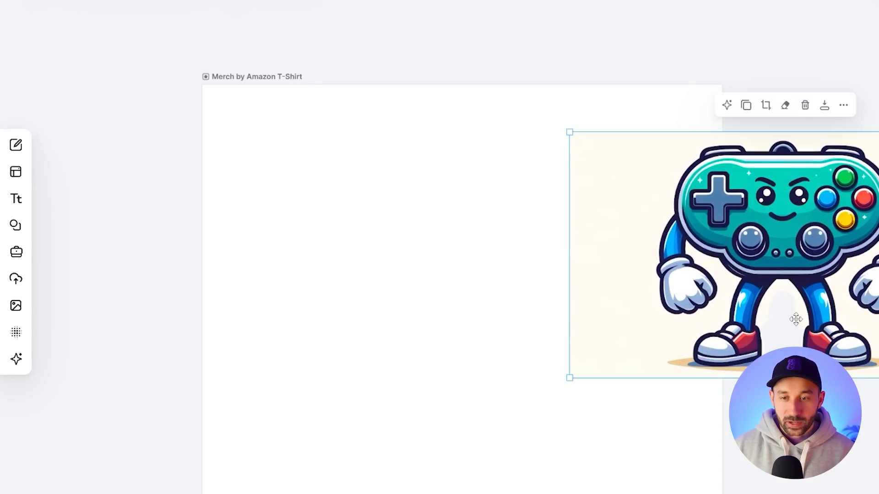
# - Move the controller illustration back onto the artboard and examine the erased area between the legs up close
pyautogui.scroll(5, 820, 360)
pyautogui.scroll(-6, 746, 352)
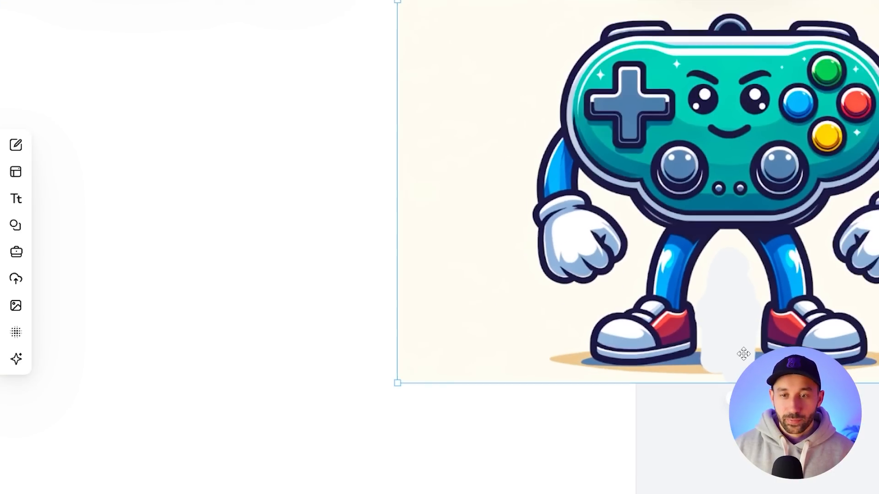
pyautogui.moveTo(780, 311); pyautogui.dragTo(543, 311)
pyautogui.scroll(7, 506, 337)
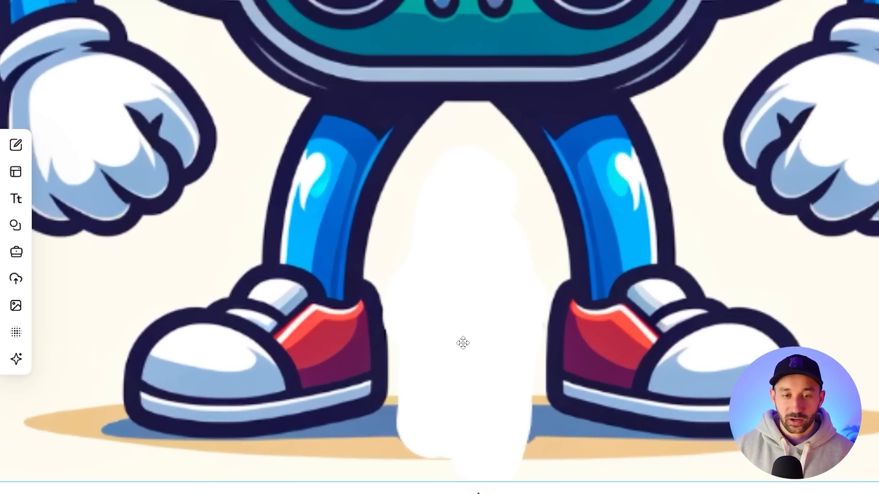
pyautogui.scroll(-2, 271, 237)
pyautogui.scroll(-5, 314, 262)
pyautogui.scroll(2, 321, 200)
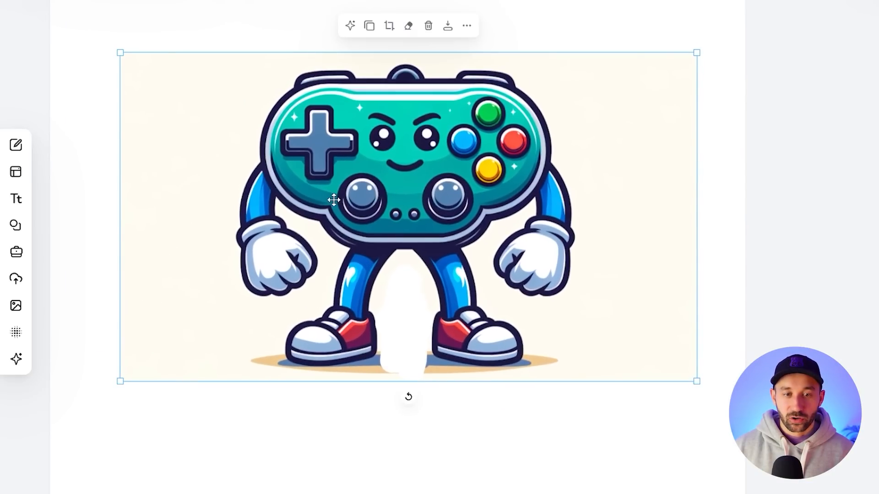
# - Undo the illustration's move and the erasing of the blue figure
pyautogui.scroll(2, 332, 201)
pyautogui.hotkey('ctrl', 'z')
pyautogui.hotkey('ctrl', 'z')
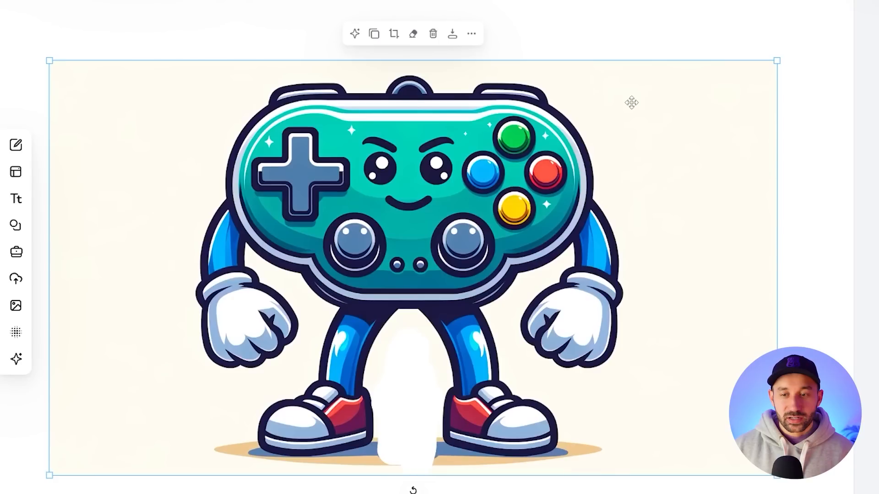
# - Start the Eraser on the controller illustration with Erase & Fill enabled and adjust the brush size to suit the blue figure
pyautogui.click(413, 34)
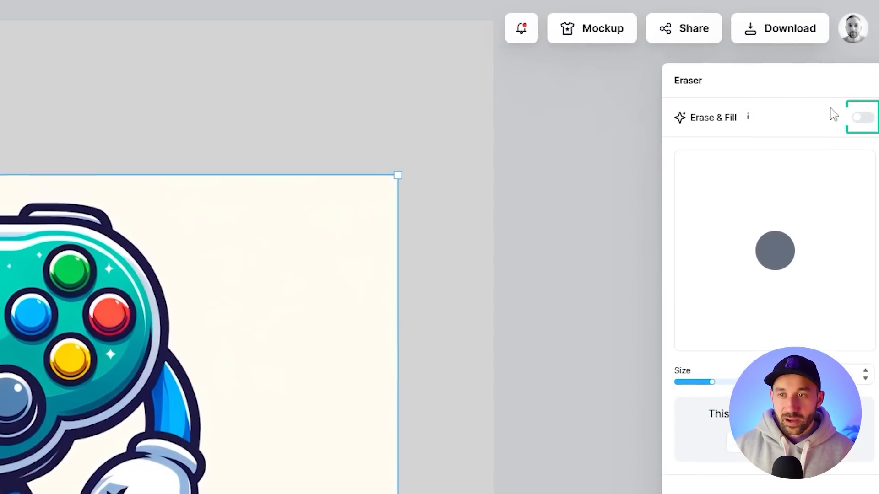
pyautogui.click(865, 118)
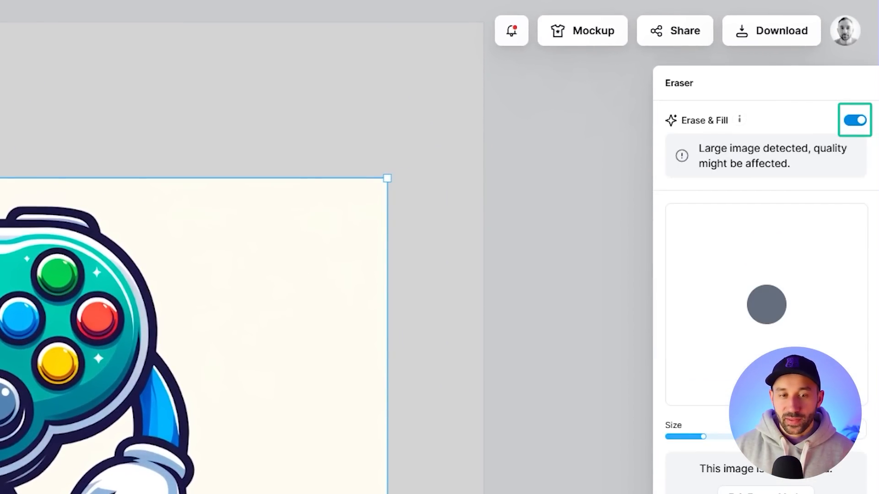
pyautogui.scroll(5, 32, 430)
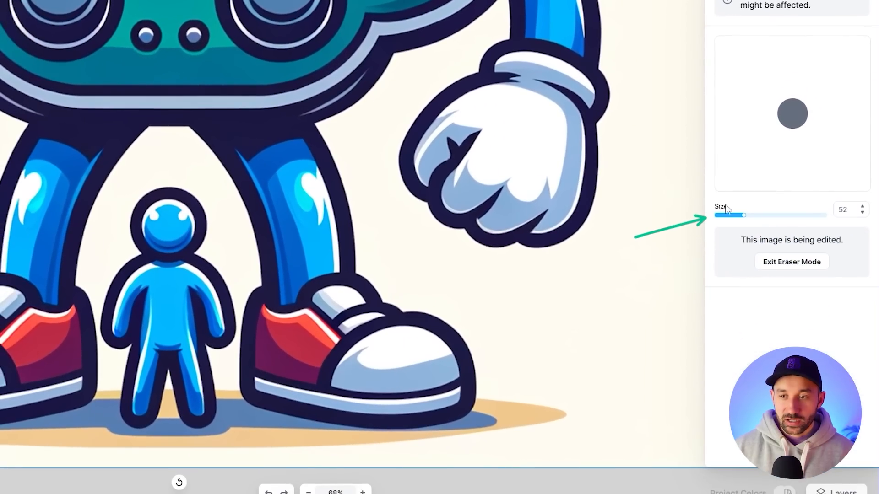
pyautogui.moveTo(744, 215); pyautogui.dragTo(752, 219)
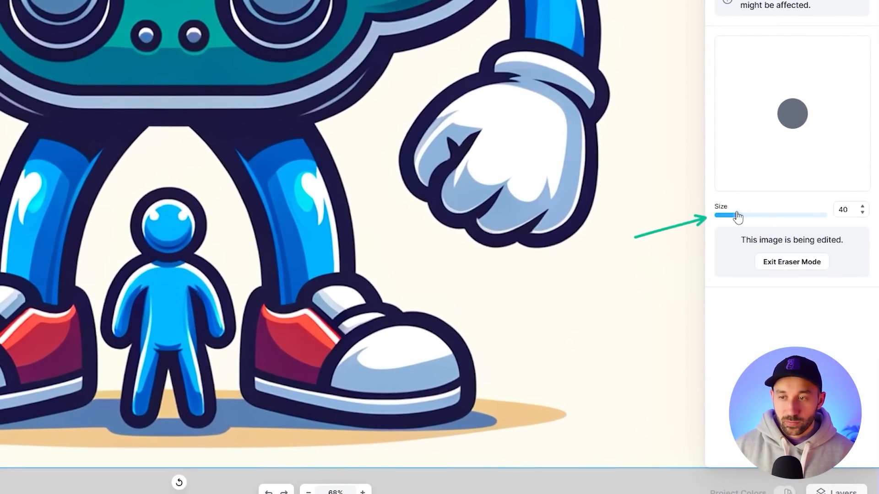
pyautogui.moveTo(735, 217); pyautogui.dragTo(754, 219)
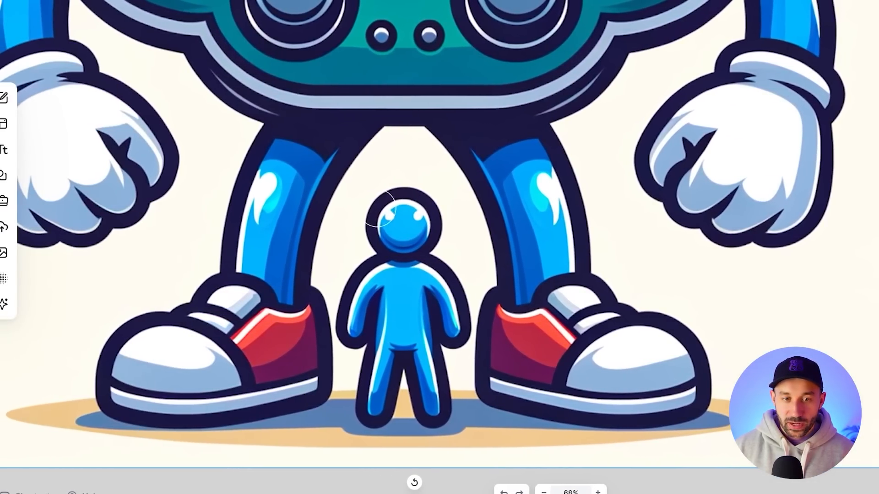
# - Brush over the blue figure's head, body and legs so Erase & Fill replaces it with the background
pyautogui.moveTo(381, 207); pyautogui.dragTo(410, 198)
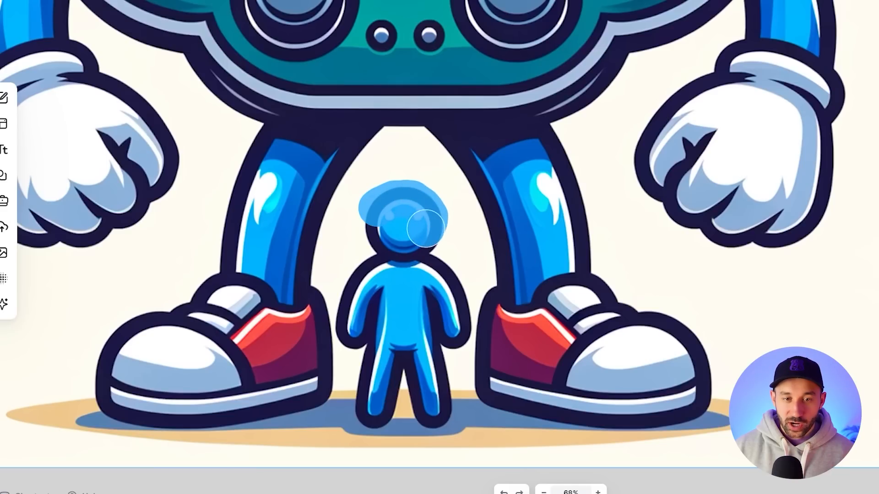
pyautogui.moveTo(425, 229); pyautogui.dragTo(393, 252)
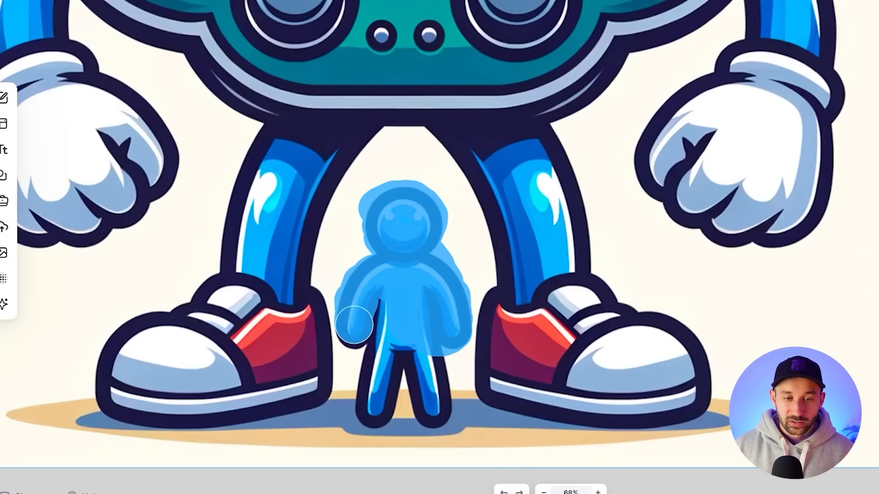
pyautogui.moveTo(375, 316)
pyautogui.mouseDown()
pyautogui.moveTo(378, 362)
pyautogui.moveTo(365, 418)
pyautogui.moveTo(424, 410)
pyautogui.mouseUp()
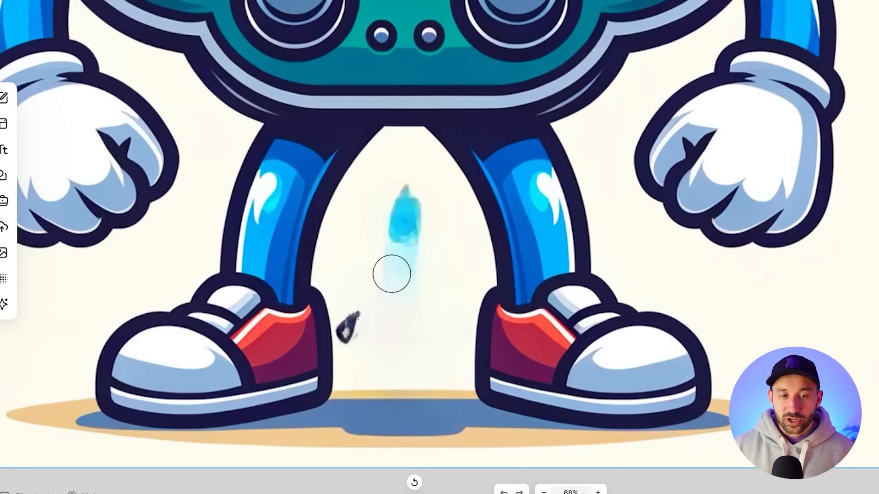
# - Erase and fill the leftover blue and dark smudges between the character's legs and finish the eraser editing
pyautogui.scroll(-4, 395, 258)
pyautogui.scroll(5, 391, 264)
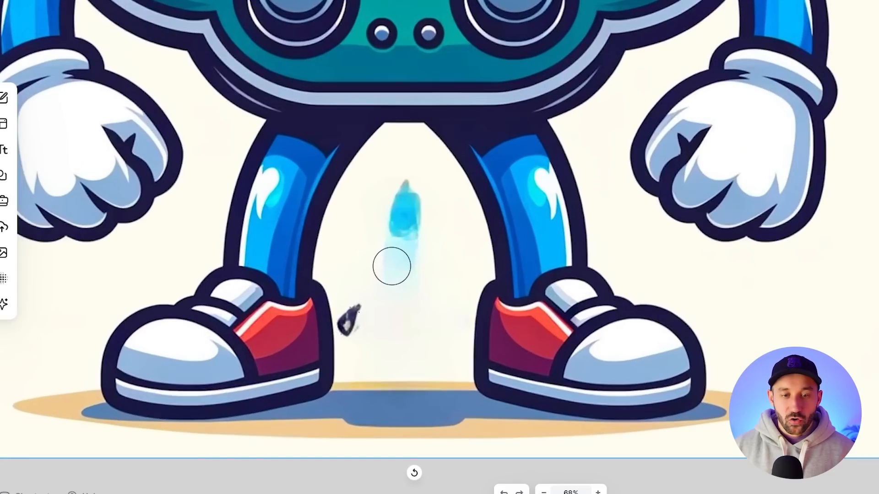
pyautogui.moveTo(385, 180)
pyautogui.mouseDown()
pyautogui.moveTo(373, 220)
pyautogui.moveTo(401, 220)
pyautogui.moveTo(408, 239)
pyautogui.moveTo(397, 256)
pyautogui.moveTo(413, 265)
pyautogui.moveTo(411, 190)
pyautogui.moveTo(409, 272)
pyautogui.moveTo(363, 319)
pyautogui.mouseUp()
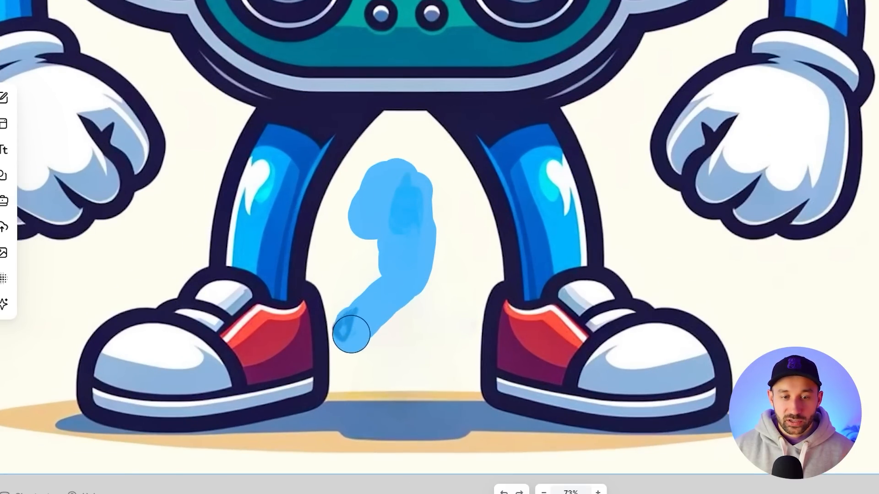
pyautogui.moveTo(377, 285); pyautogui.dragTo(373, 263)
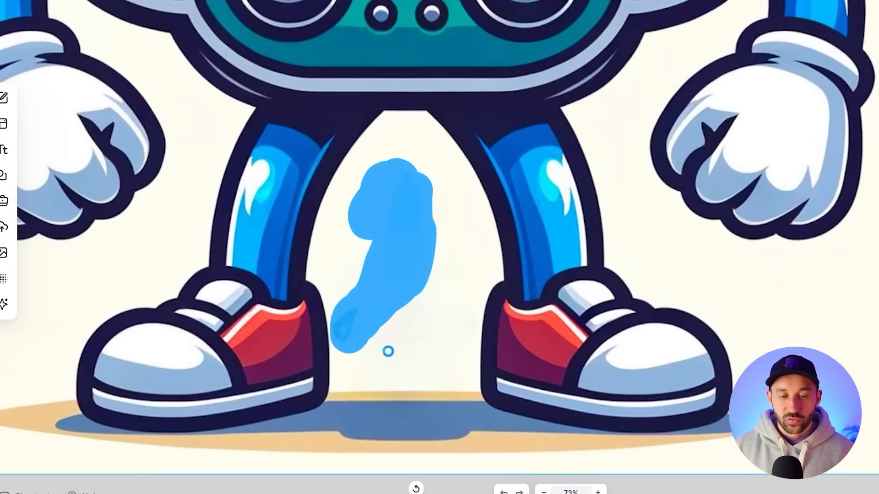
pyautogui.scroll(-7, 388, 352)
pyautogui.scroll(-2, 391, 203)
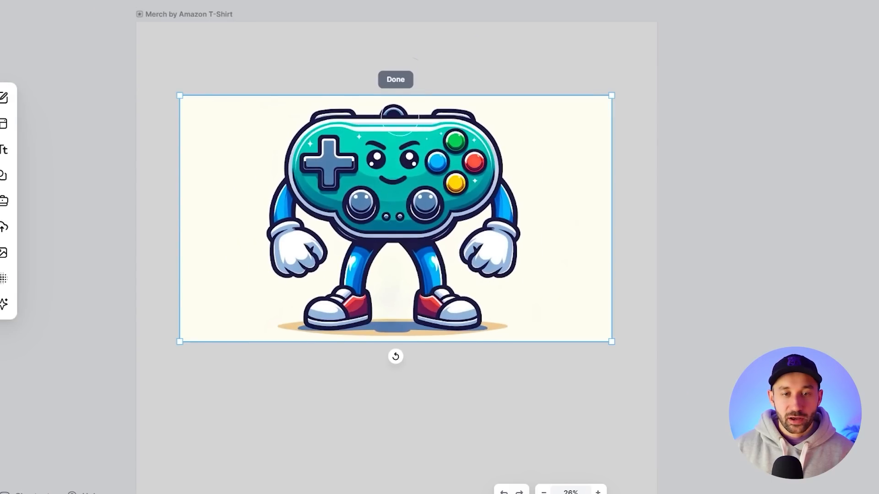
pyautogui.scroll(1, 381, 148)
pyautogui.click(396, 74)
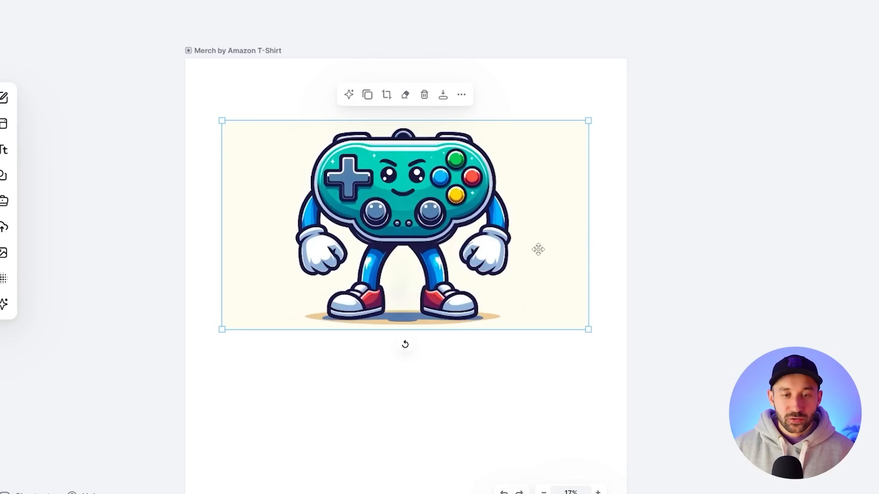
# - Remove the controller illustration's background and vectorize the image with 11 colors
pyautogui.scroll(-1, 628, 258)
pyautogui.moveTo(563, 187)
pyautogui.mouseDown()
pyautogui.moveTo(733, 207)
pyautogui.moveTo(494, 206)
pyautogui.mouseUp()
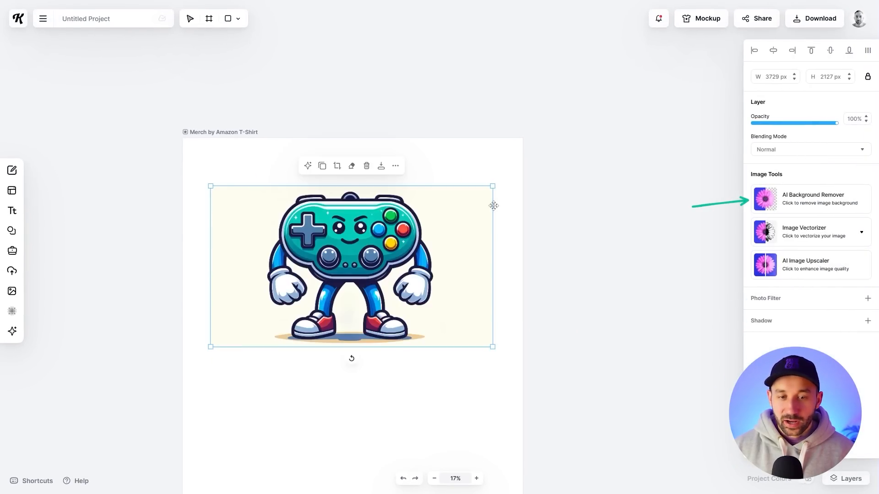
pyautogui.click(781, 194)
pyautogui.click(798, 231)
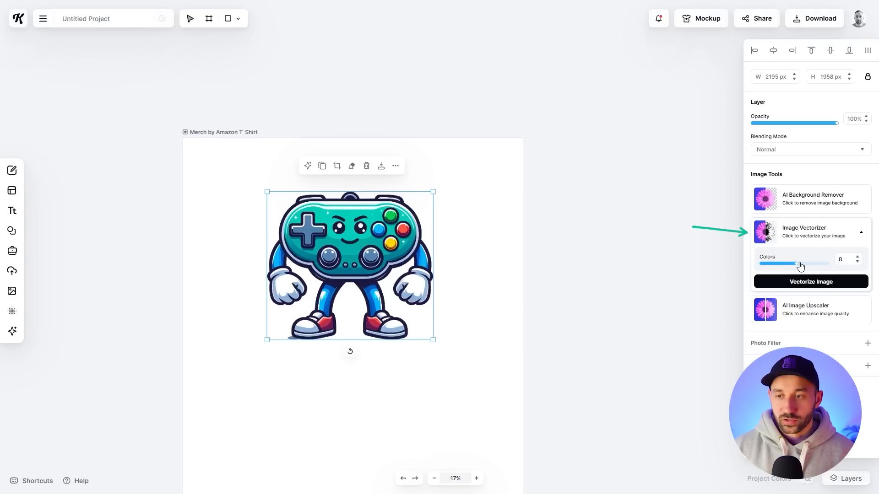
pyautogui.click(811, 281)
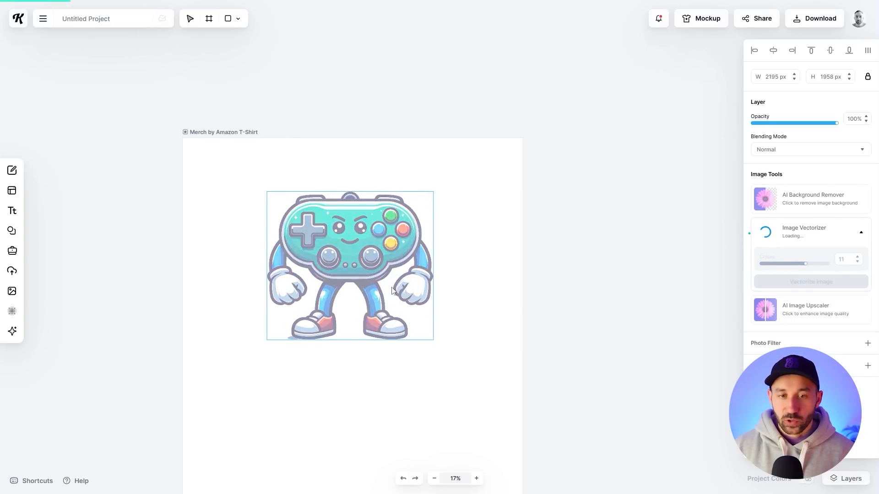
pyautogui.click(336, 310)
pyautogui.scroll(3, 336, 310)
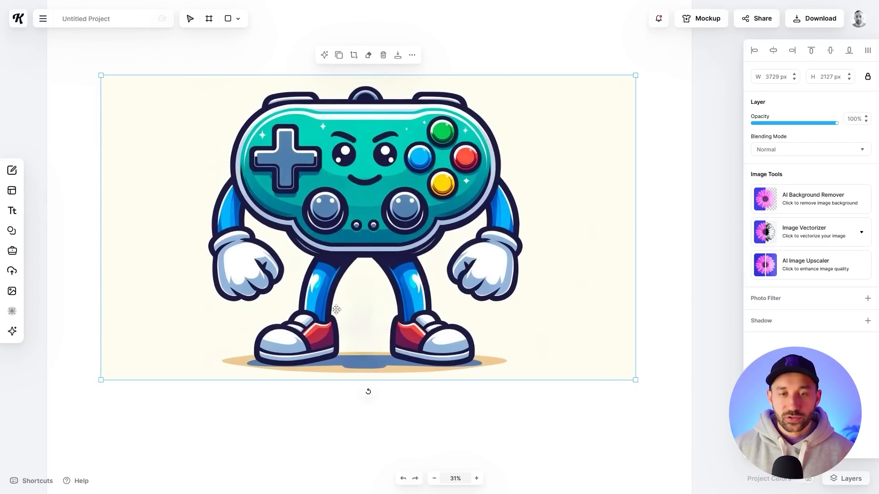
# - Redo the Erase & Fill cleanup of the smudges between the character's legs
pyautogui.click(415, 479)
pyautogui.click(426, 421)
pyautogui.moveTo(401, 245); pyautogui.dragTo(371, 260)
pyautogui.scroll(2, 318, 156)
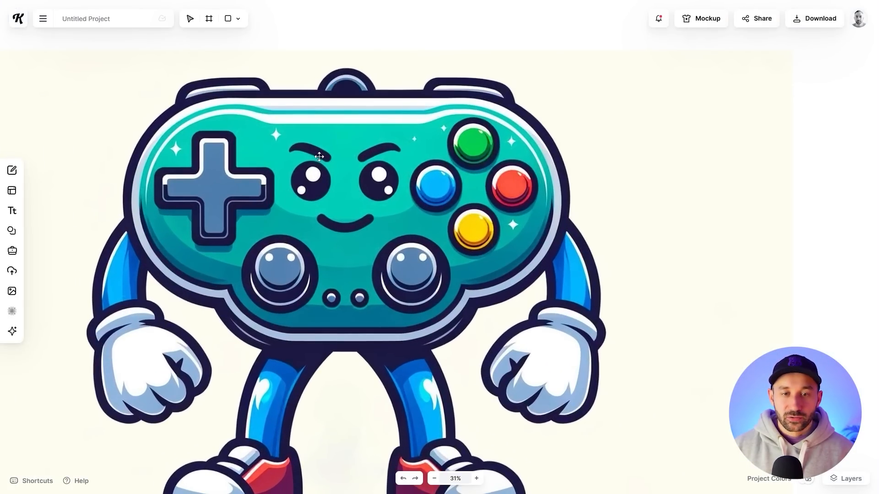
pyautogui.scroll(-2, 320, 153)
# - Start the Eraser on the controller illustration with Erase & Fill enabled
pyautogui.click(324, 145)
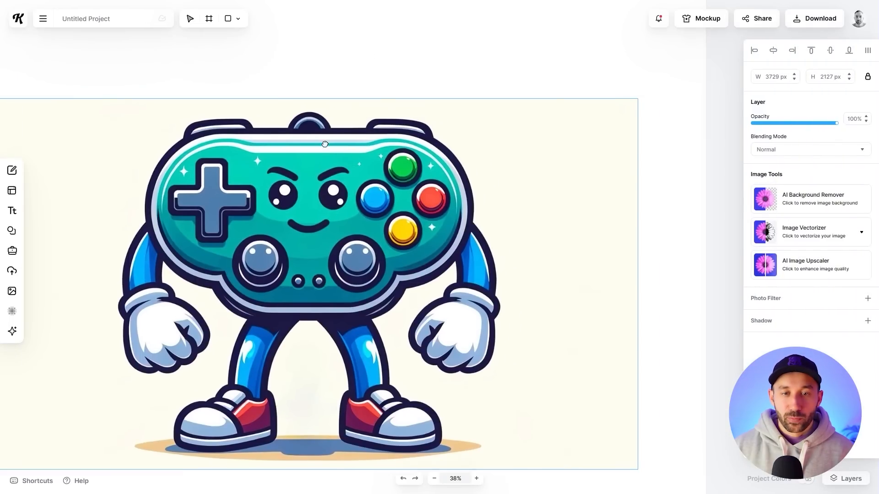
pyautogui.scroll(2, 276, 195)
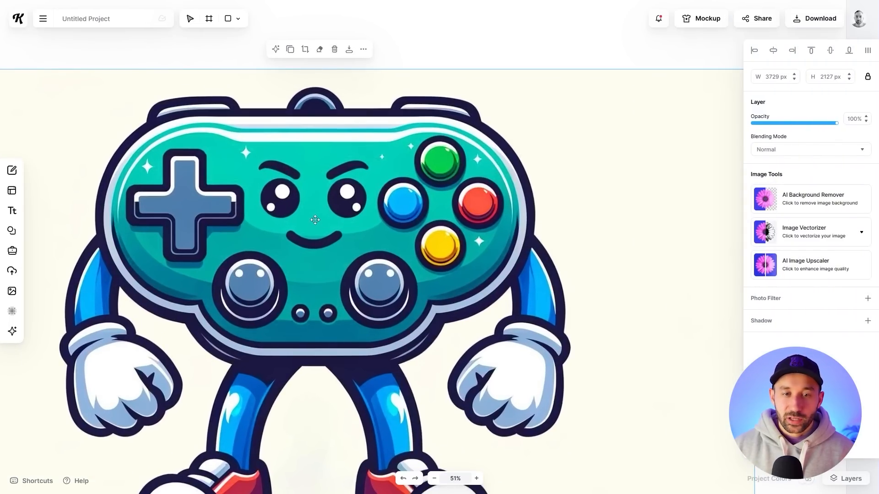
pyautogui.scroll(-4, 303, 210)
pyautogui.scroll(4, 273, 202)
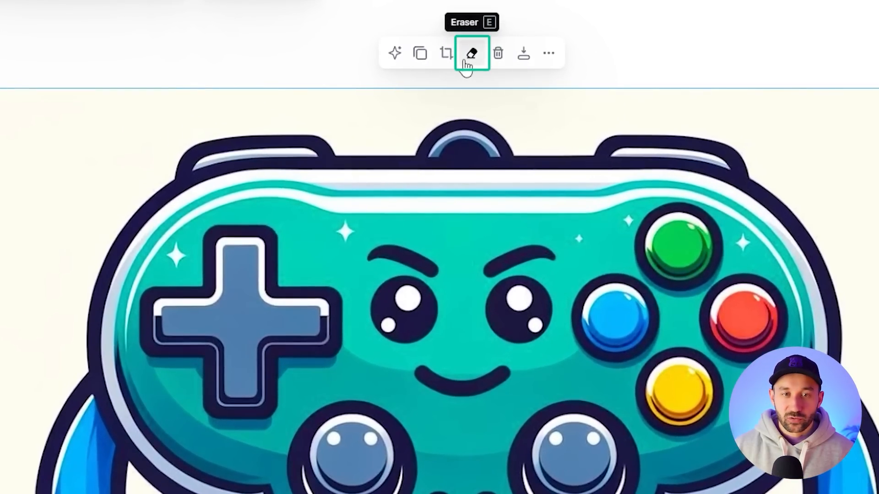
pyautogui.click(472, 55)
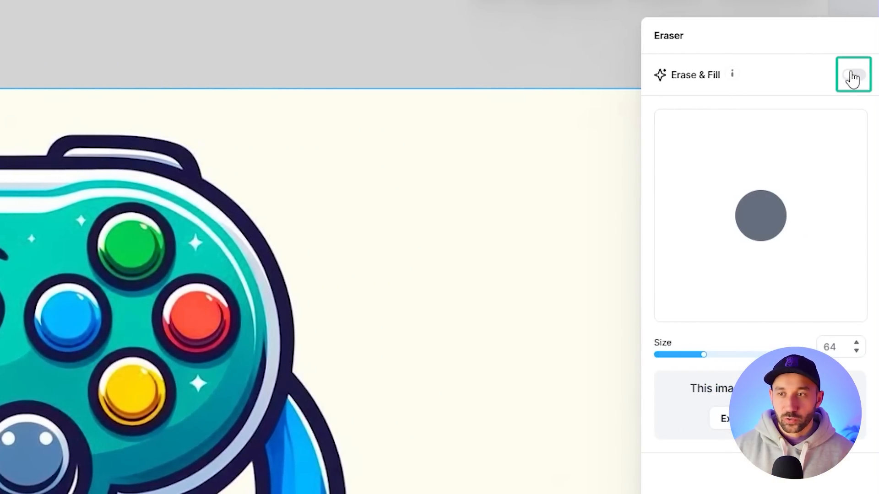
pyautogui.click(853, 77)
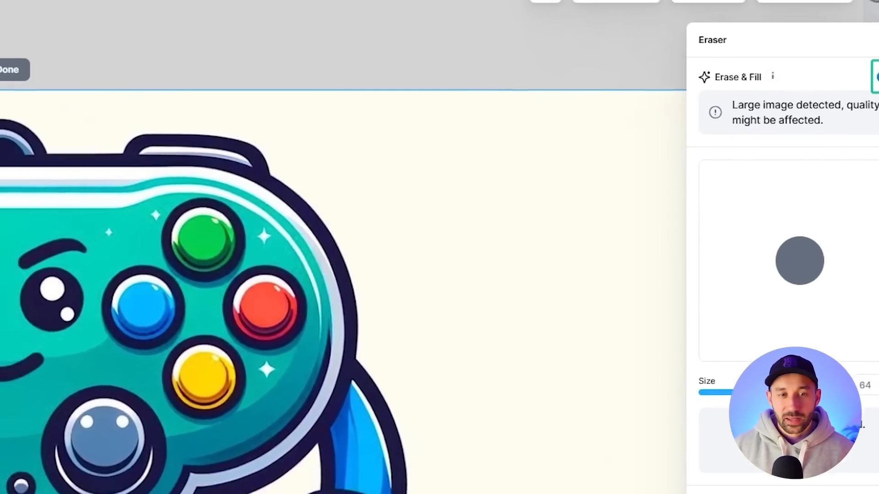
# - Brush over the controller's eyebrows, eyes and mouth to erase and fill the face, and finish the eraser editing
pyautogui.moveTo(212, 224)
pyautogui.mouseDown()
pyautogui.moveTo(246, 238)
pyautogui.moveTo(451, 214)
pyautogui.moveTo(435, 255)
pyautogui.mouseUp()
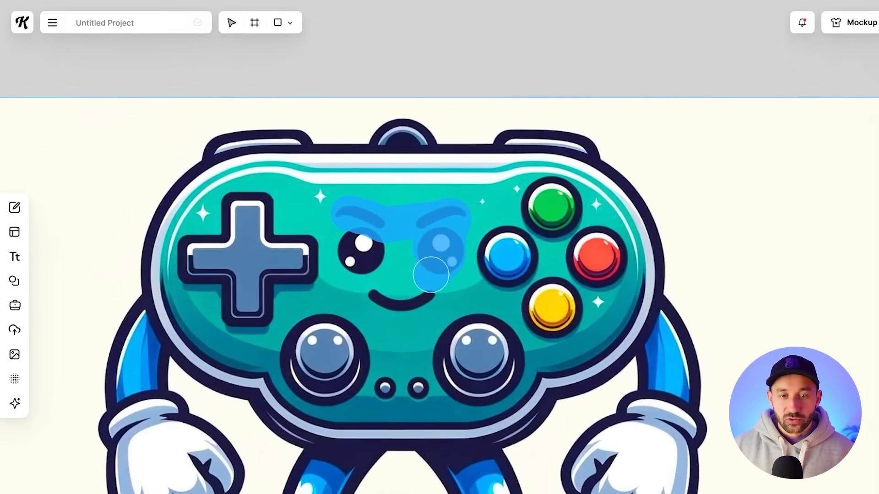
pyautogui.moveTo(424, 299)
pyautogui.mouseDown()
pyautogui.moveTo(375, 288)
pyautogui.moveTo(349, 254)
pyautogui.mouseUp()
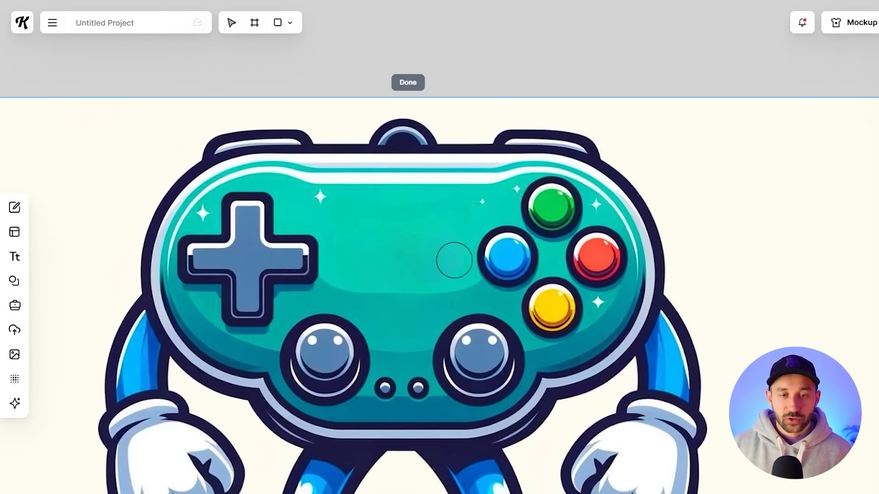
pyautogui.scroll(-3, 454, 260)
pyautogui.scroll(2, 394, 241)
pyautogui.click(437, 122)
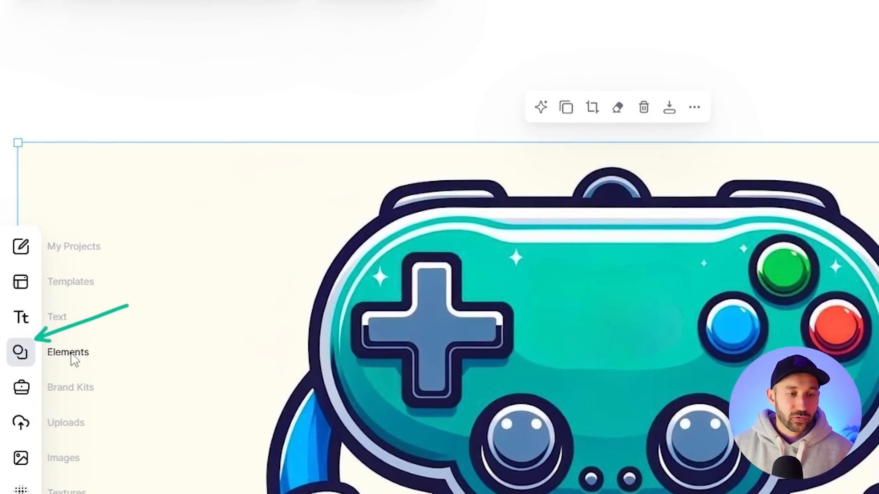
# - Search the elements library for "face"
pyautogui.click(74, 361)
pyautogui.click(122, 73)
pyautogui.write('face')
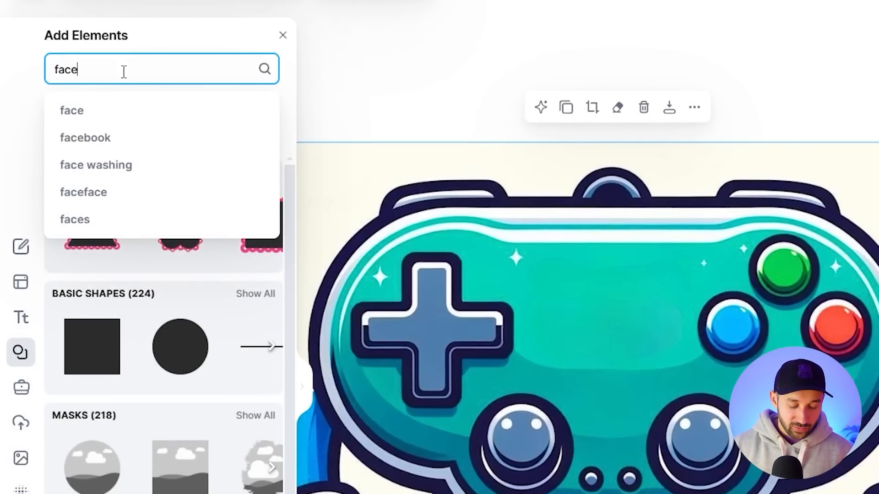
pyautogui.press('Return')
# - Add the purple angry-eyed face with the open mouth and fit it onto the controller's blank middle at about 418 × 518 px
pyautogui.scroll(-10, 131, 289)
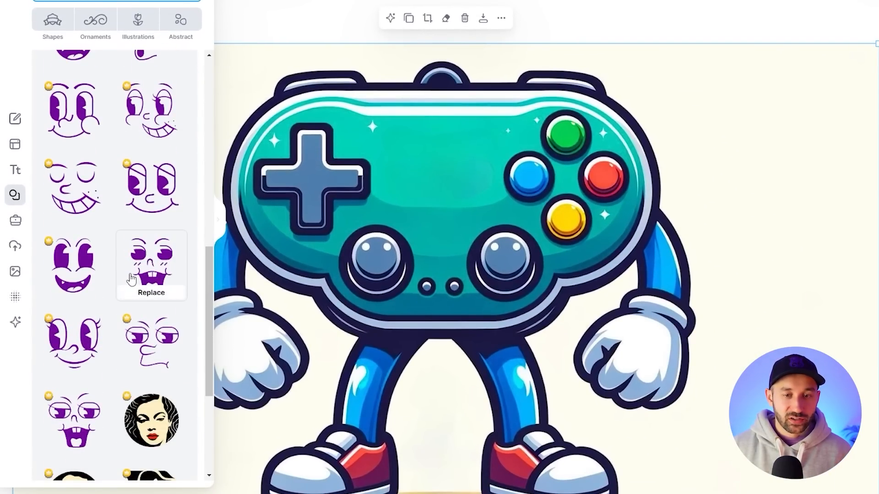
pyautogui.scroll(-8, 131, 279)
pyautogui.scroll(8, 207, 320)
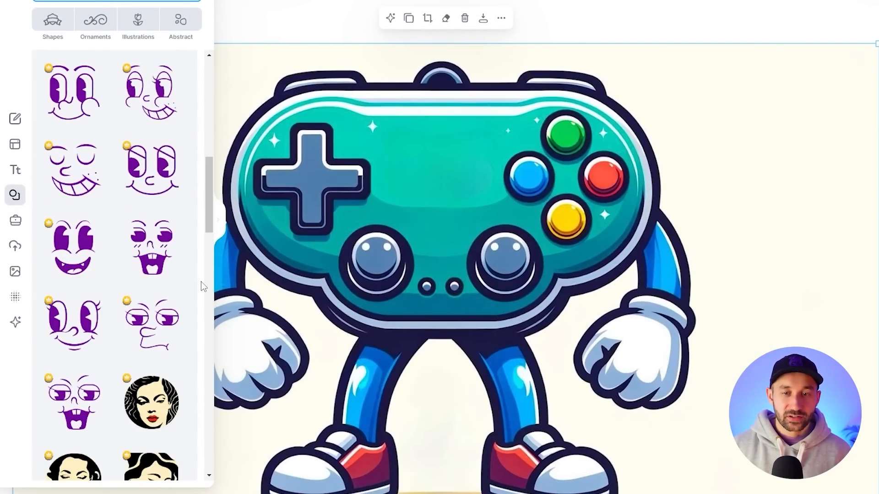
pyautogui.moveTo(182, 207)
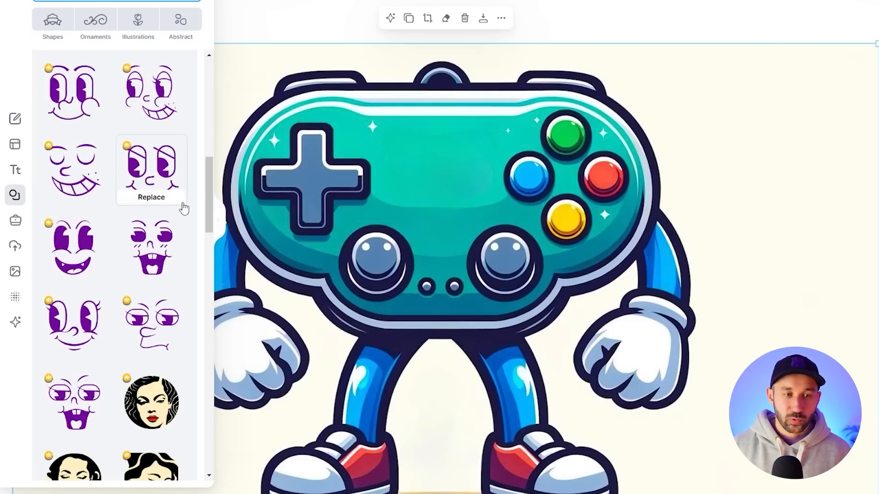
pyautogui.scroll(5, 184, 208)
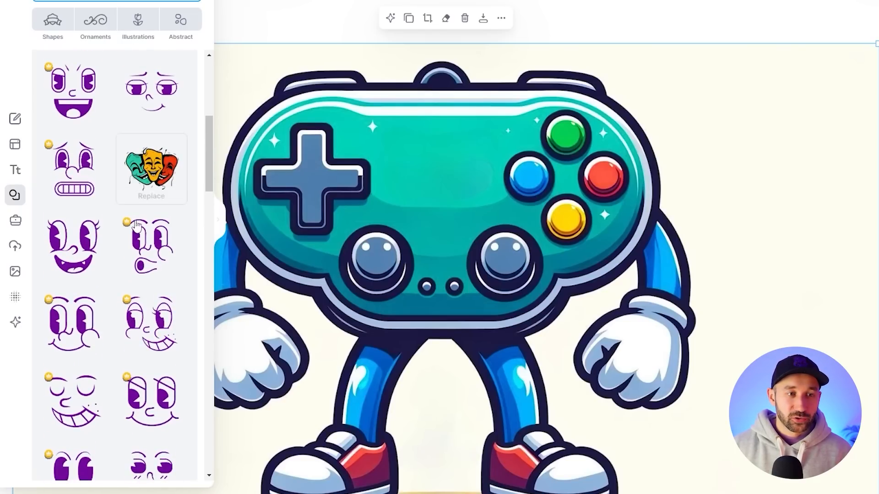
pyautogui.scroll(3, 136, 225)
pyautogui.click(81, 210)
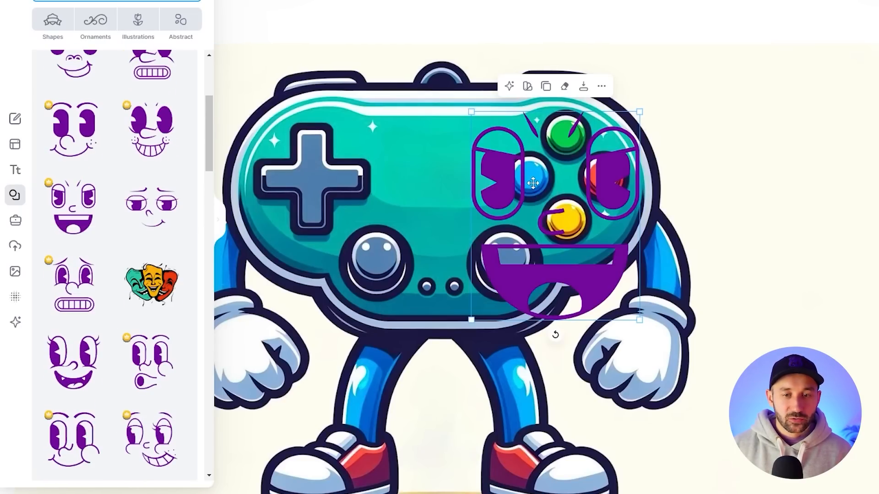
pyautogui.moveTo(532, 183); pyautogui.dragTo(430, 173)
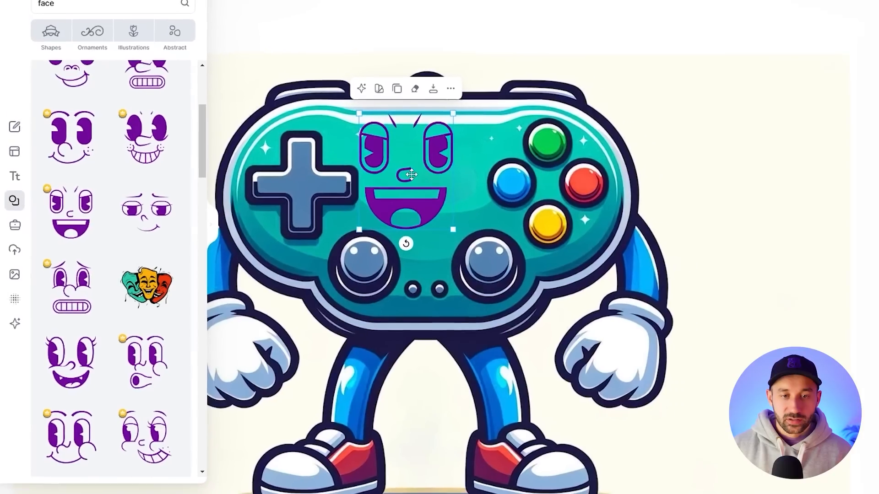
pyautogui.moveTo(441, 167); pyautogui.dragTo(468, 186)
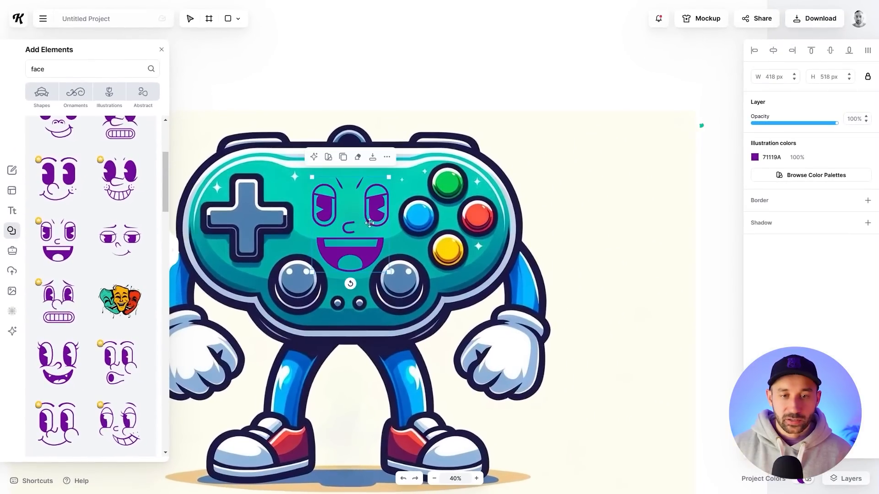
# - Recolor the face element to the dark navy 25203B
pyautogui.click(755, 157)
pyautogui.moveTo(678, 213); pyautogui.dragTo(564, 258)
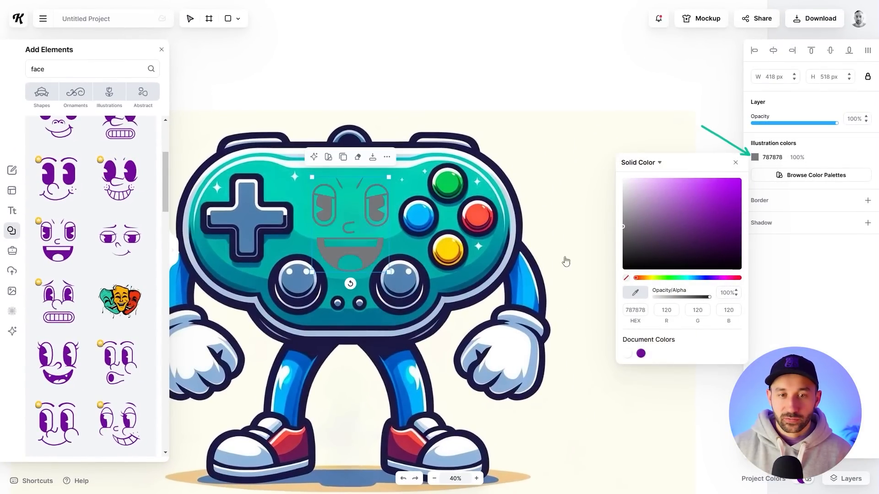
pyautogui.moveTo(566, 261); pyautogui.dragTo(565, 274)
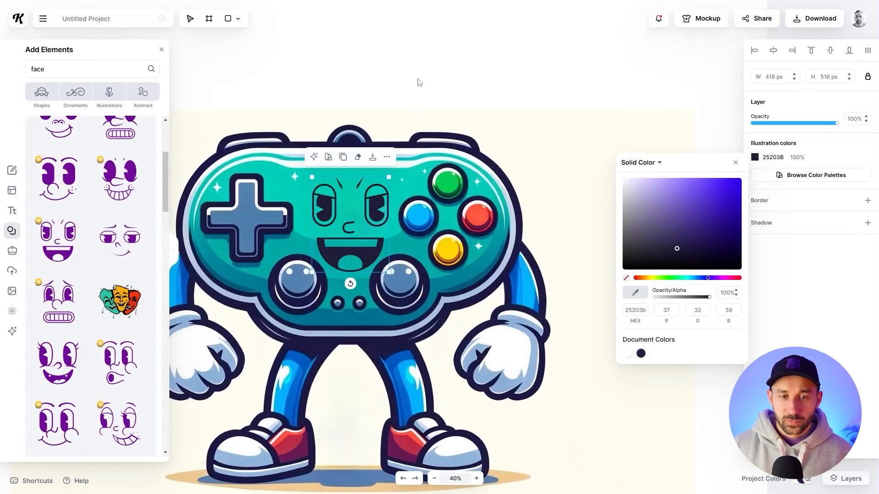
pyautogui.click(418, 83)
pyautogui.scroll(-5, 416, 145)
pyautogui.scroll(2, 404, 158)
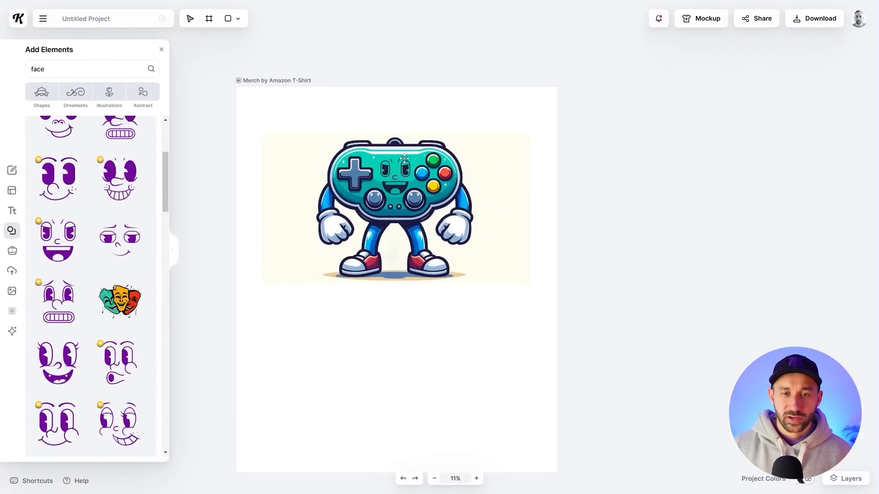
# - Resize the face element to about 447 × 554 px between the D-pad and the colored buttons, and deselect it
pyautogui.scroll(4, 405, 158)
pyautogui.click(414, 159)
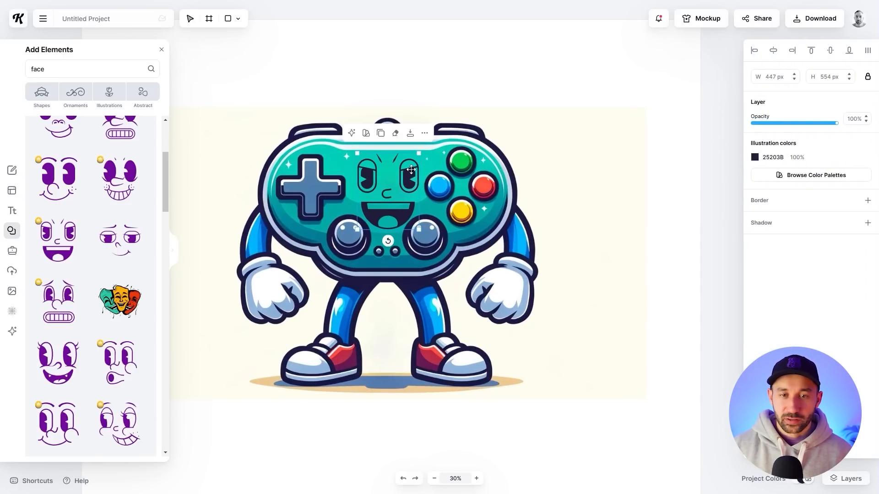
pyautogui.scroll(-2, 411, 170)
pyautogui.click(612, 191)
pyautogui.scroll(-1, 490, 209)
pyautogui.scroll(-2, 489, 210)
pyautogui.scroll(5, 455, 192)
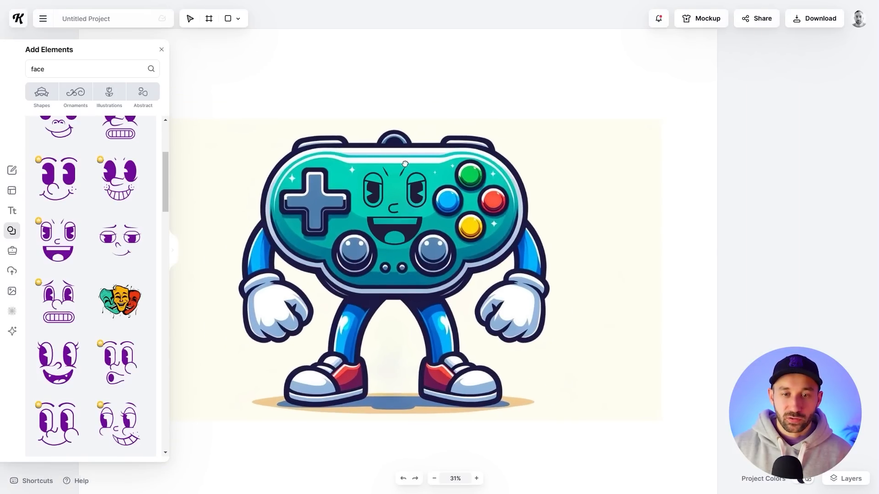
pyautogui.scroll(-1, 370, 191)
pyautogui.scroll(-1, 370, 191)
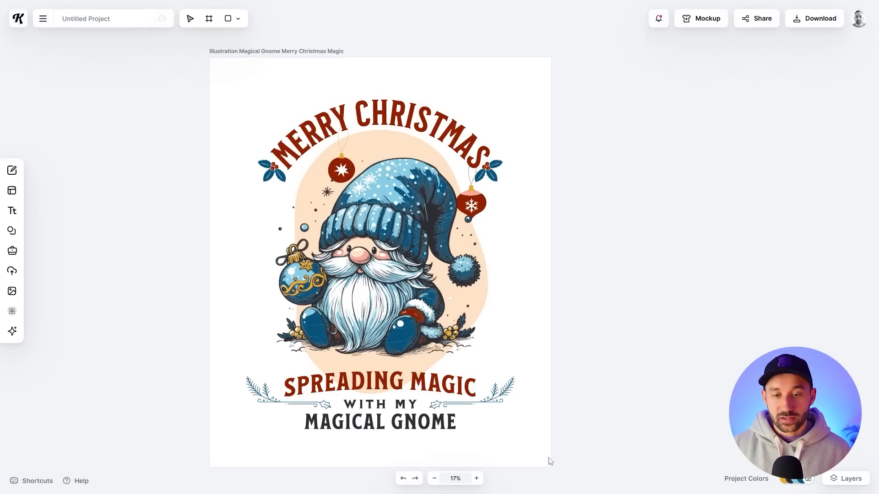
pyautogui.hotkey('ctrl', 'a')
pyautogui.moveTo(515, 99); pyautogui.dragTo(538, 72)
pyautogui.moveTo(442, 149); pyautogui.dragTo(421, 152)
pyautogui.moveTo(516, 431); pyautogui.dragTo(531, 449)
pyautogui.click(575, 269)
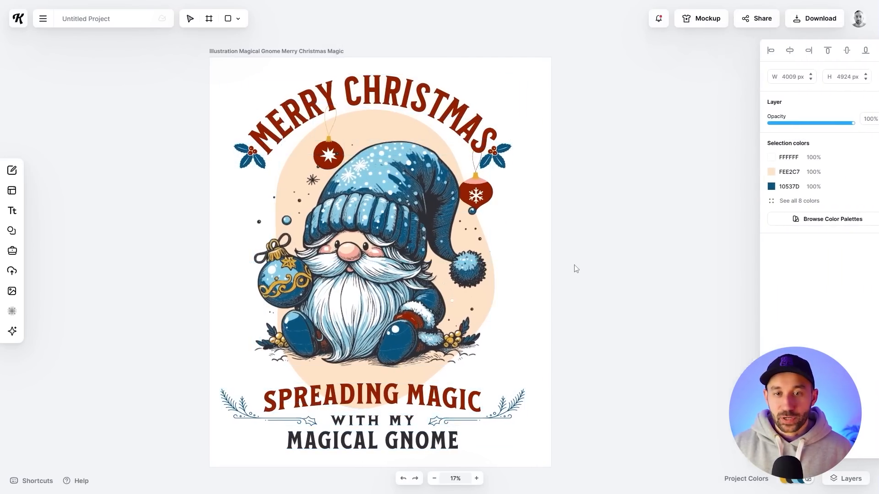
# - Select the gnome illustration and the curved MERRY CHRISTMAS heading in turn to view their editing options
pyautogui.click(362, 198)
pyautogui.click(429, 99)
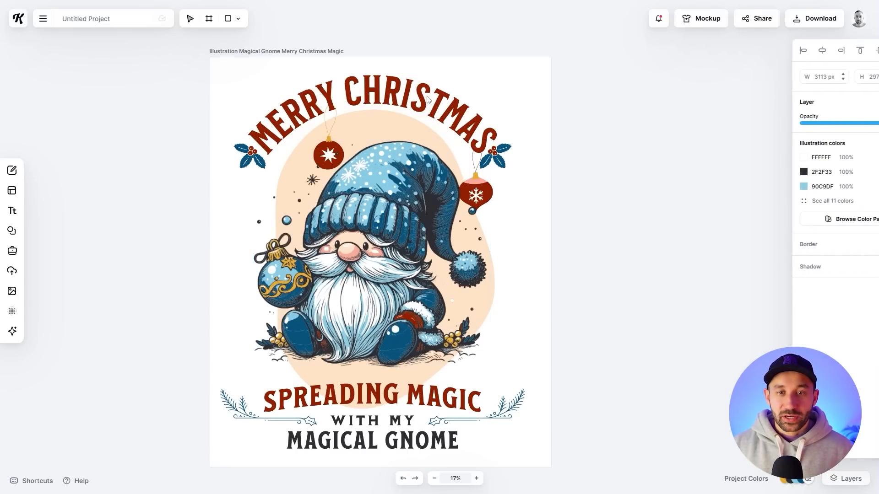
pyautogui.click(419, 94)
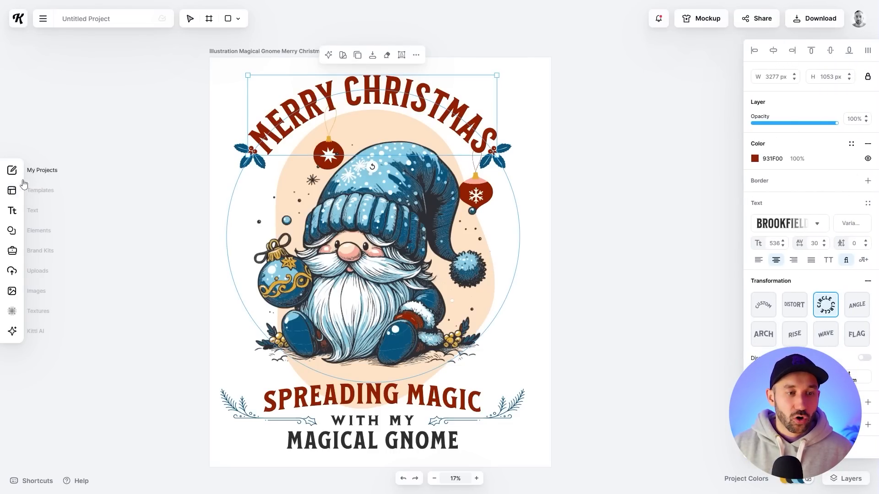
pyautogui.click(35, 237)
pyautogui.scroll(-1, 112, 174)
pyautogui.scroll(5, 117, 215)
pyautogui.scroll(4, 119, 226)
pyautogui.click(79, 97)
pyautogui.click(43, 94)
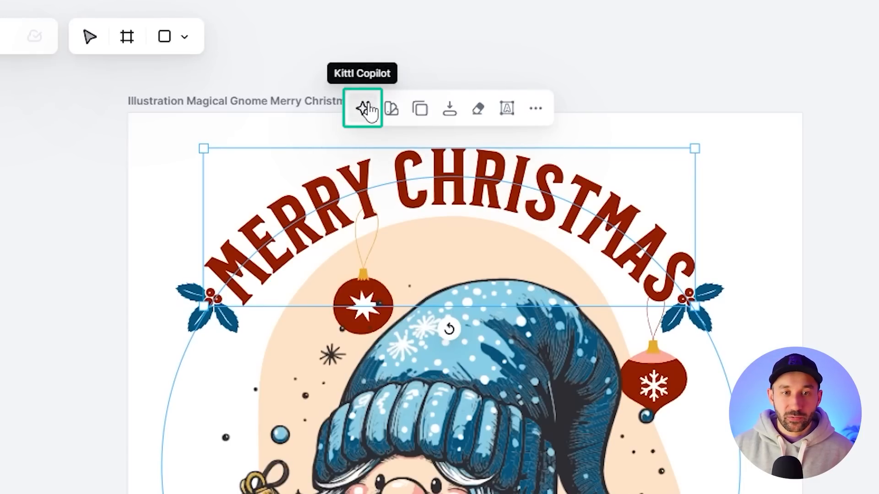
# - Check the gnome illustration and the pine-branch ornaments for the Kittl Copilot option
pyautogui.click(470, 419)
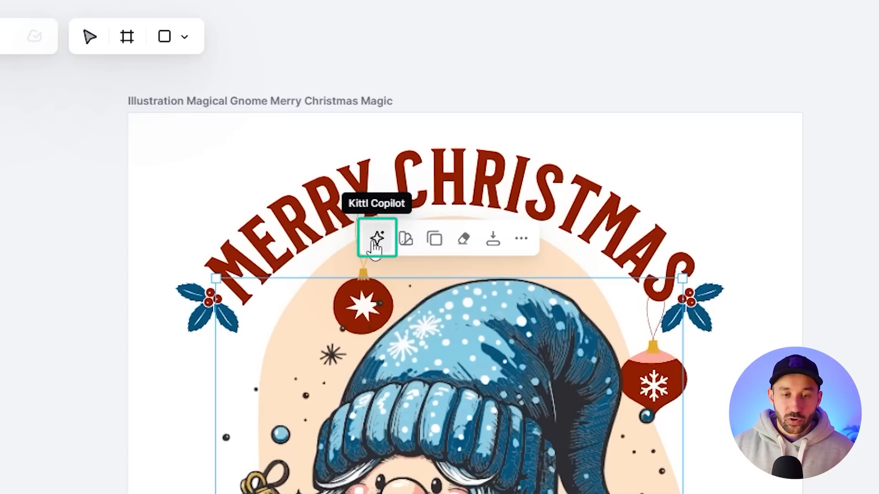
pyautogui.click(450, 476)
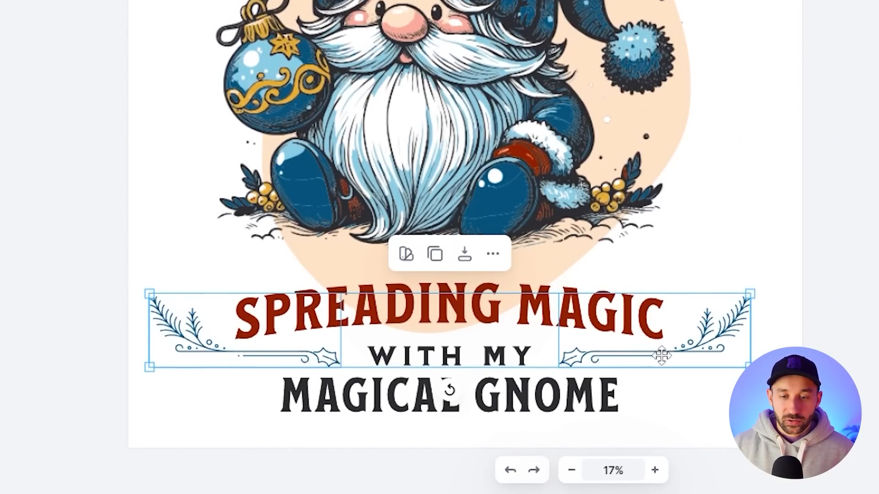
# - Shift the pair of pine-branch ornaments beside WITH MY slightly, undo the move, and deselect the ornaments
pyautogui.click(681, 358)
pyautogui.click(699, 348)
pyautogui.moveTo(697, 347); pyautogui.dragTo(704, 345)
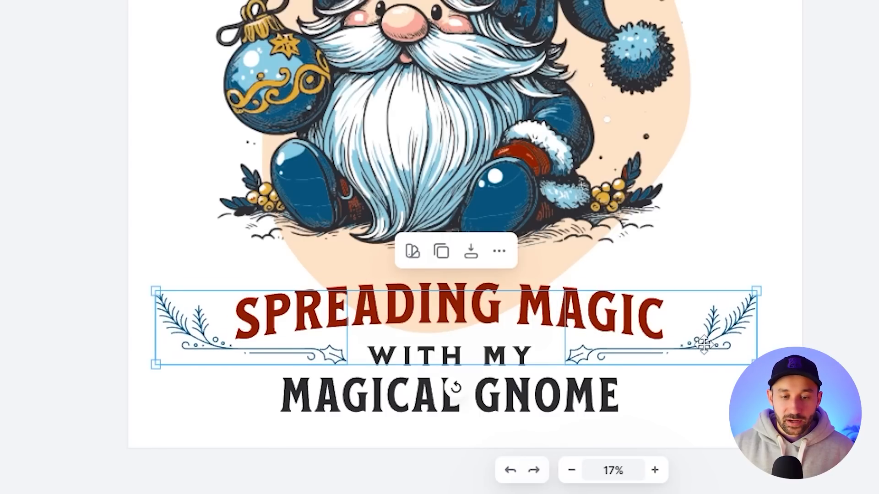
pyautogui.hotkey('ctrl', 'z')
pyautogui.click(183, 334)
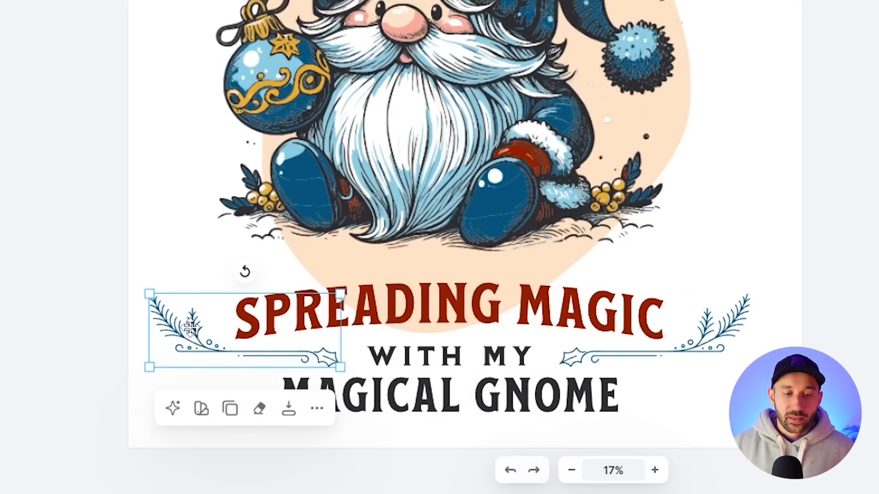
pyautogui.press('Escape')
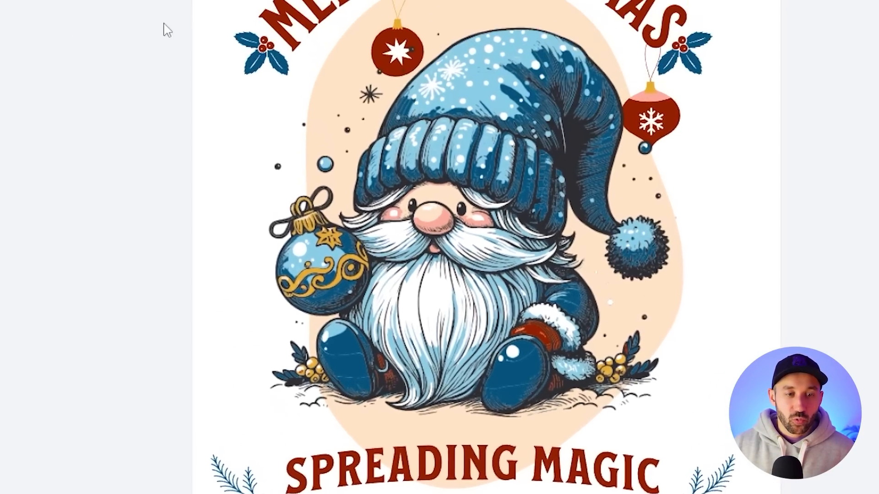
# - Deselect the artwork and launch Kittl Copilot from the empty area beside the artboard
pyautogui.rightClick(114, 201)
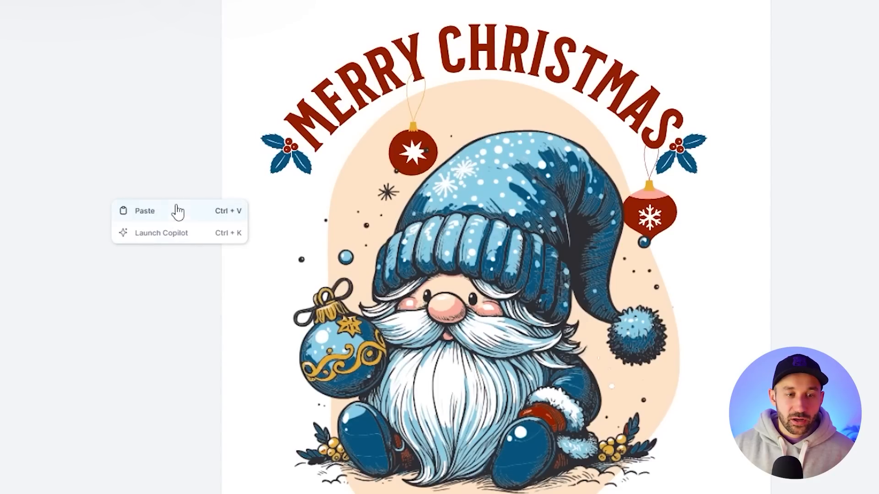
pyautogui.rightClick(252, 341)
pyautogui.rightClick(180, 276)
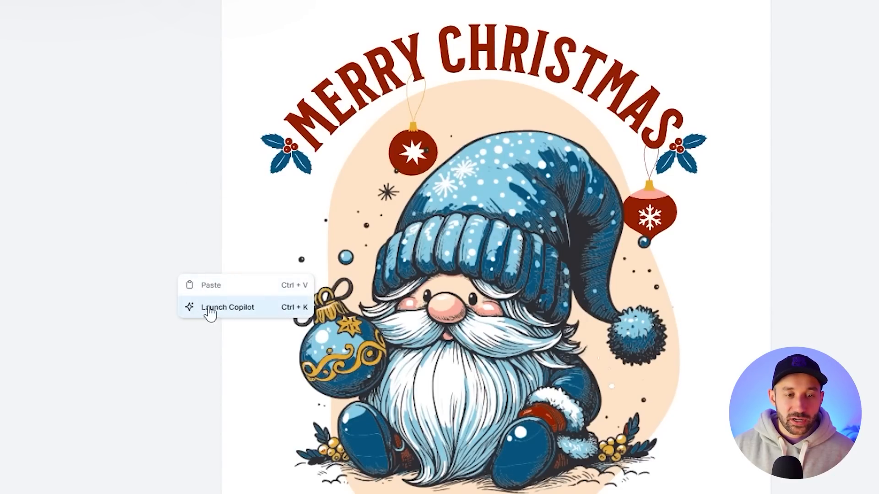
pyautogui.click(86, 231)
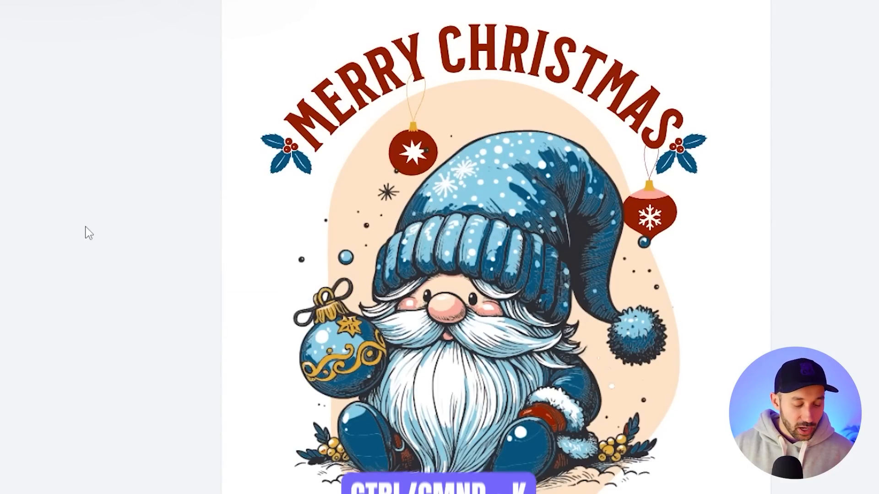
pyautogui.hotkey('ctrl', 'k')
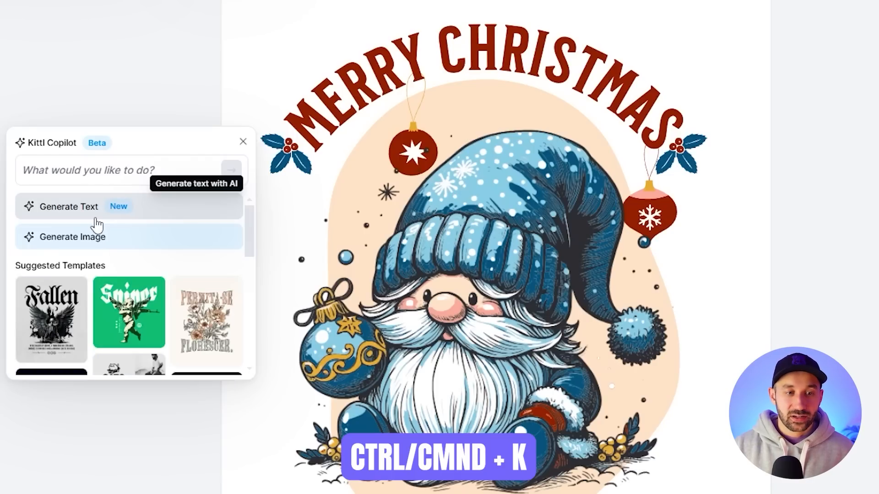
# - Position the Kittl Copilot panel in the empty space beside the artboard so the whole gnome design stays uncovered
pyautogui.moveTo(131, 139); pyautogui.dragTo(140, 210)
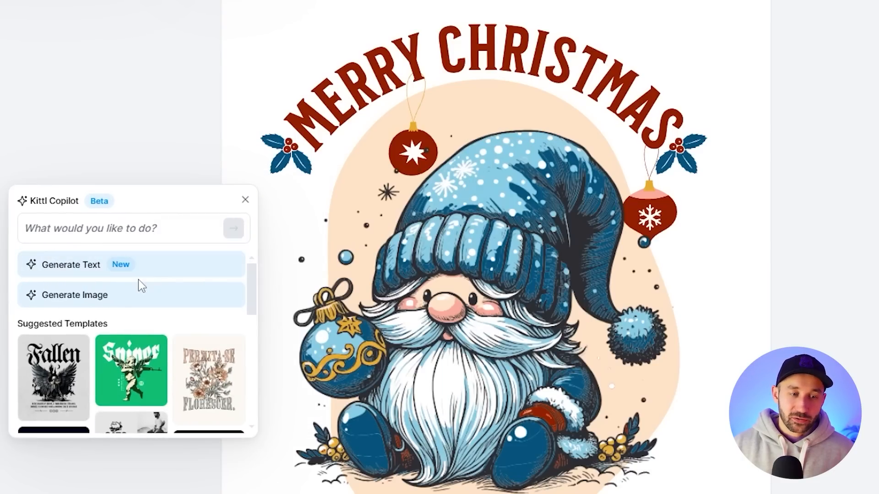
pyautogui.scroll(-1, 69, 314)
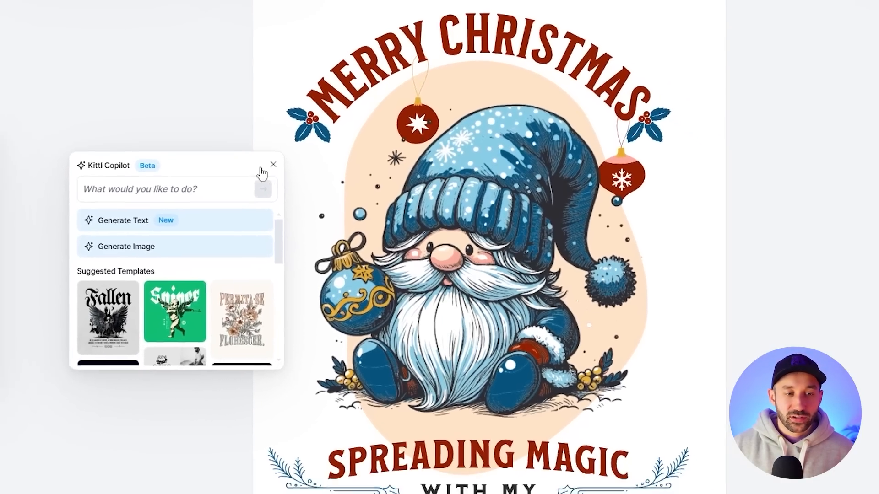
pyautogui.moveTo(233, 197); pyautogui.dragTo(167, 193)
pyautogui.moveTo(225, 143); pyautogui.dragTo(256, 144)
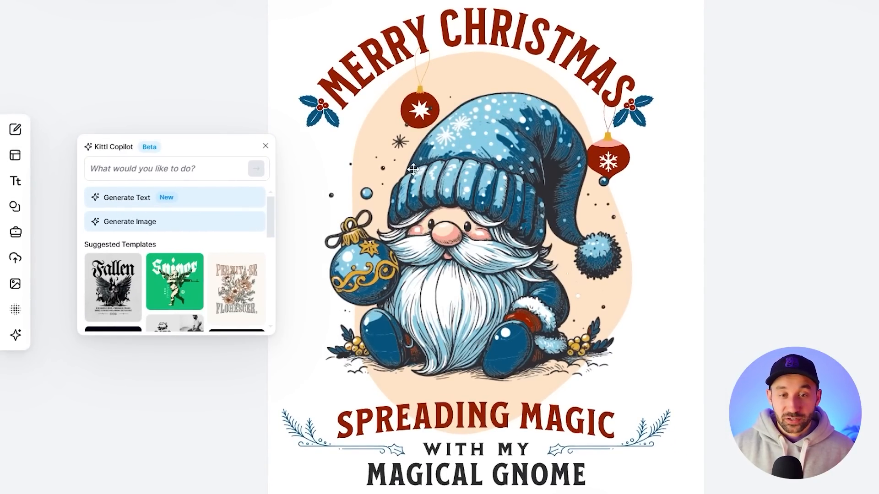
# - Select the gnome illustration and browse the replacement elements that Copilot suggests for it
pyautogui.click(470, 183)
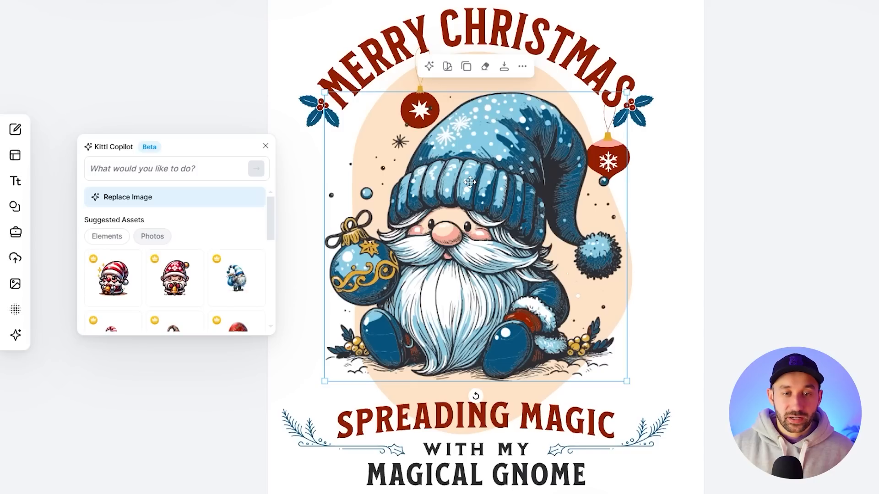
pyautogui.moveTo(134, 256)
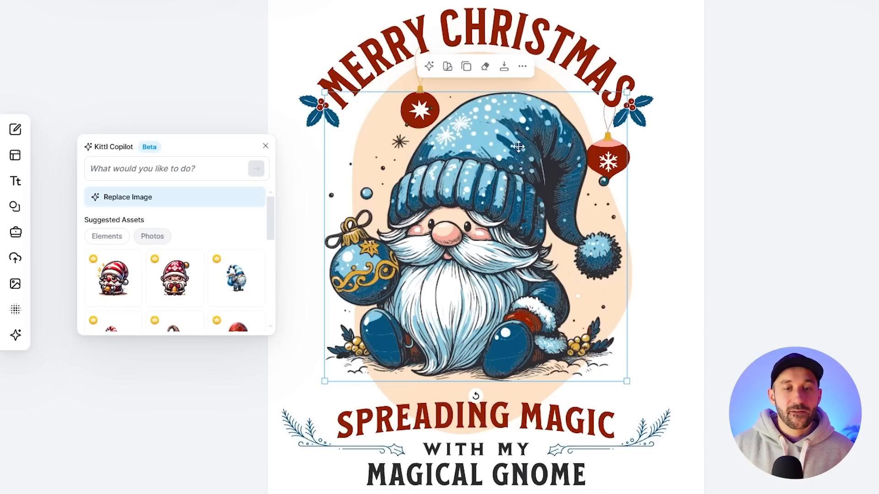
pyautogui.moveTo(120, 270)
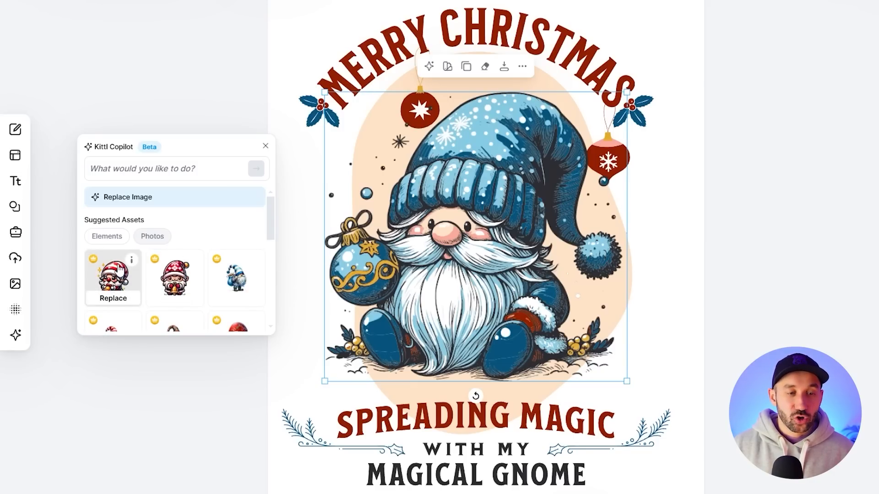
pyautogui.moveTo(175, 285)
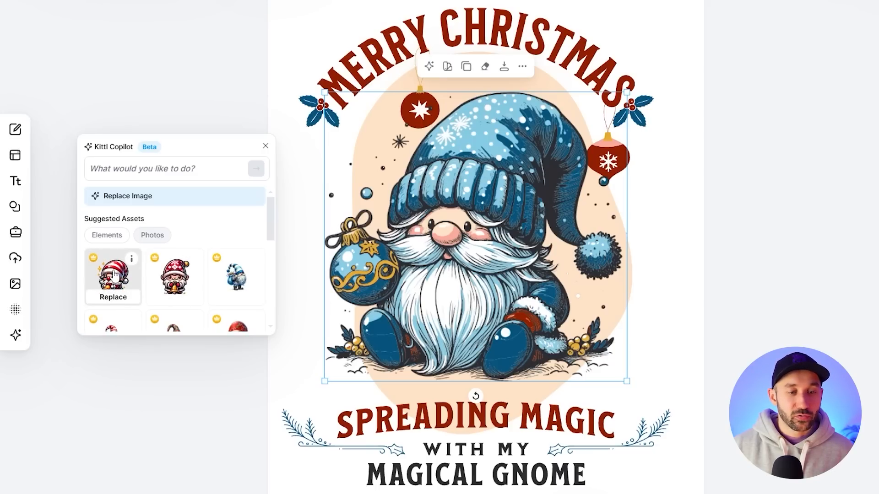
pyautogui.scroll(-5, 208, 277)
pyautogui.scroll(-1, 190, 272)
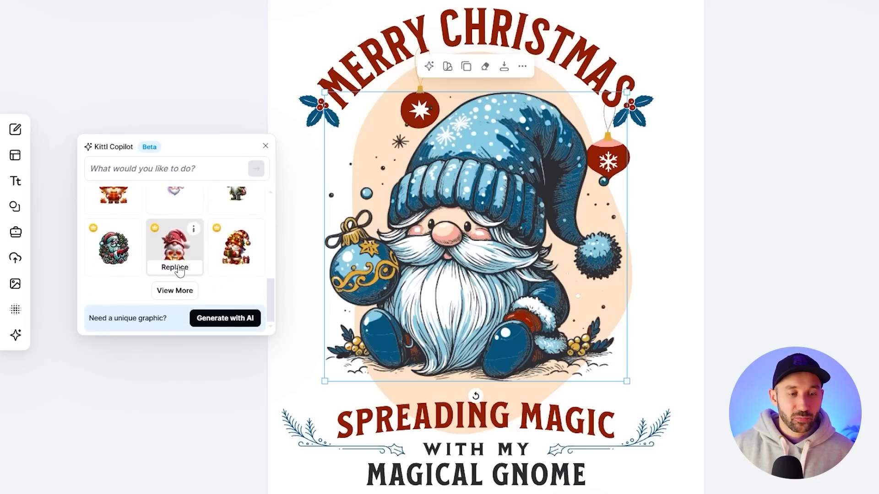
pyautogui.scroll(7, 180, 270)
pyautogui.scroll(-1, 206, 233)
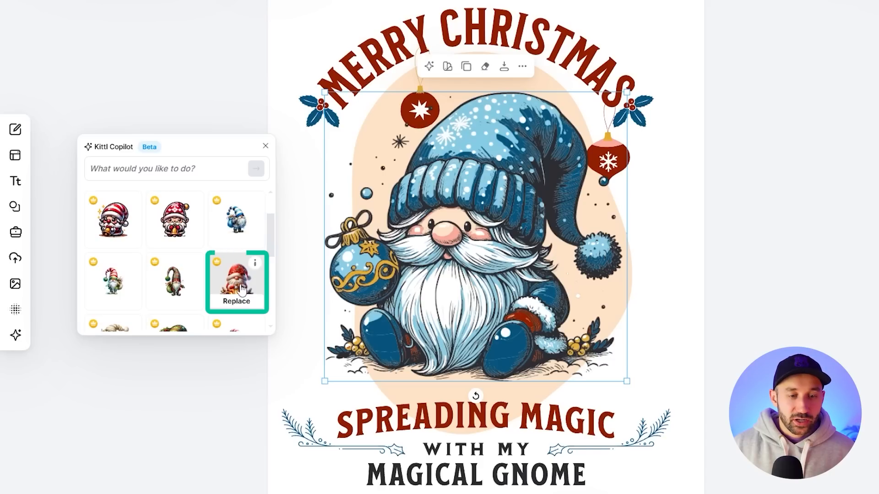
# - Try replacing the gnome with the suggested red-hatted gnome holding a lantern, enlarge it, and undo both changes
pyautogui.click(241, 289)
pyautogui.hotkey('ctrl', 'z')
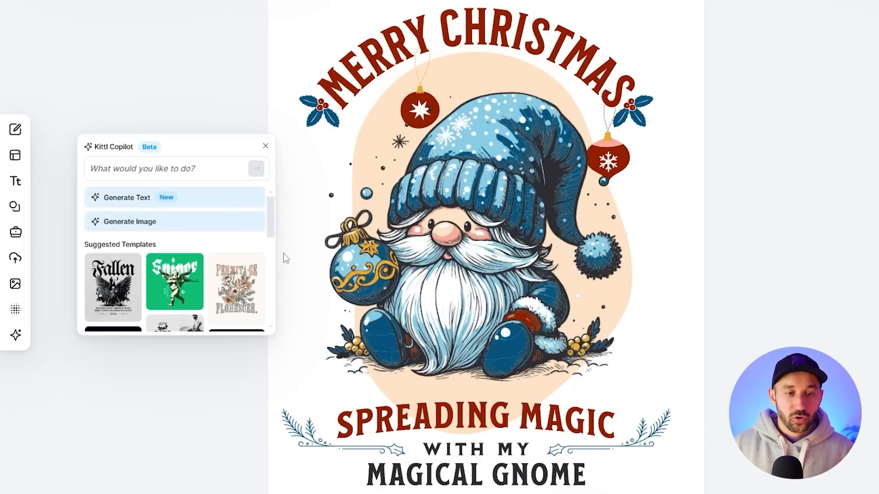
pyautogui.click(243, 246)
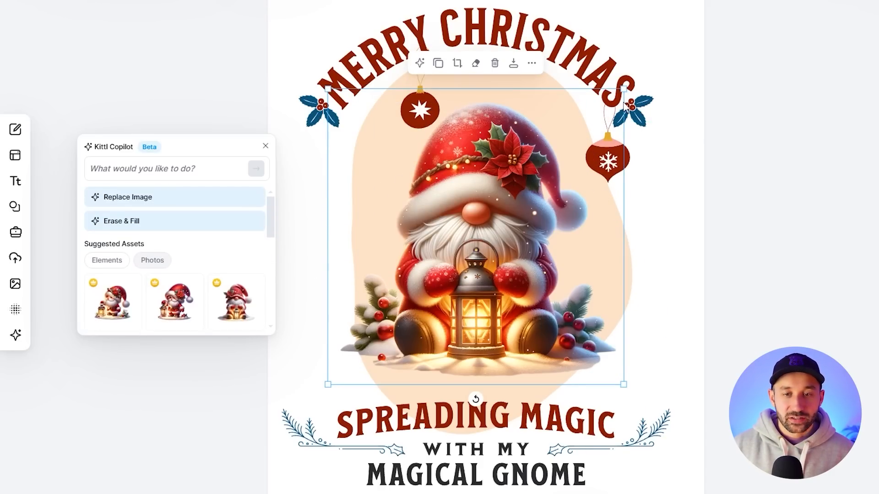
pyautogui.moveTo(624, 90); pyautogui.dragTo(651, 46)
pyautogui.hotkey('ctrl', 'z')
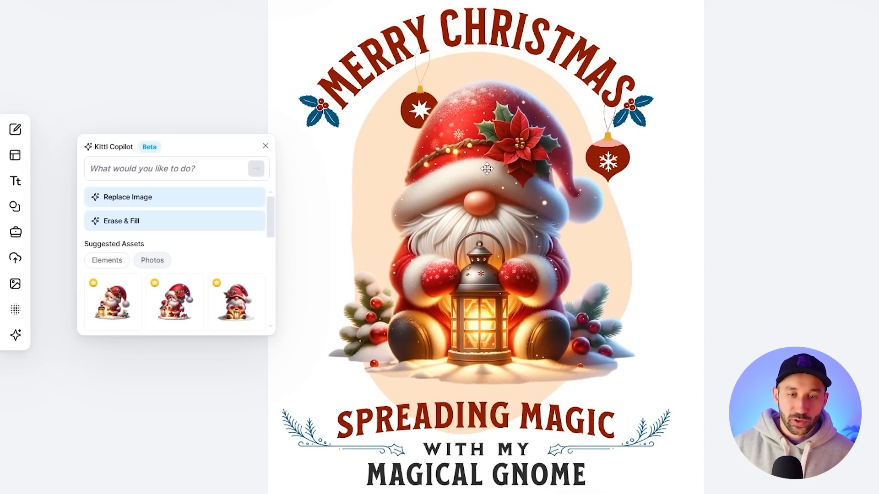
pyautogui.click(482, 168)
pyautogui.hotkey('ctrl', 'z')
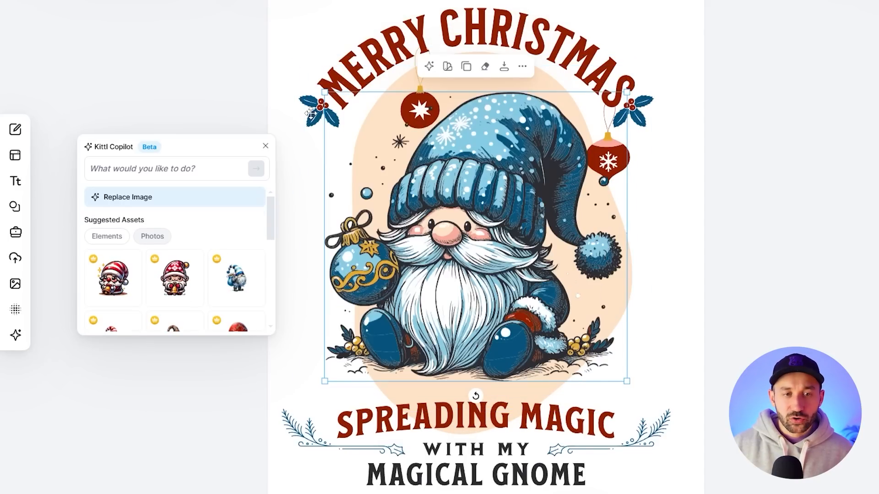
# - Select the holly ornament beside MERRY and the pine-branch ornament beside WITH MY in turn to browse their suggested replacements
pyautogui.click(310, 113)
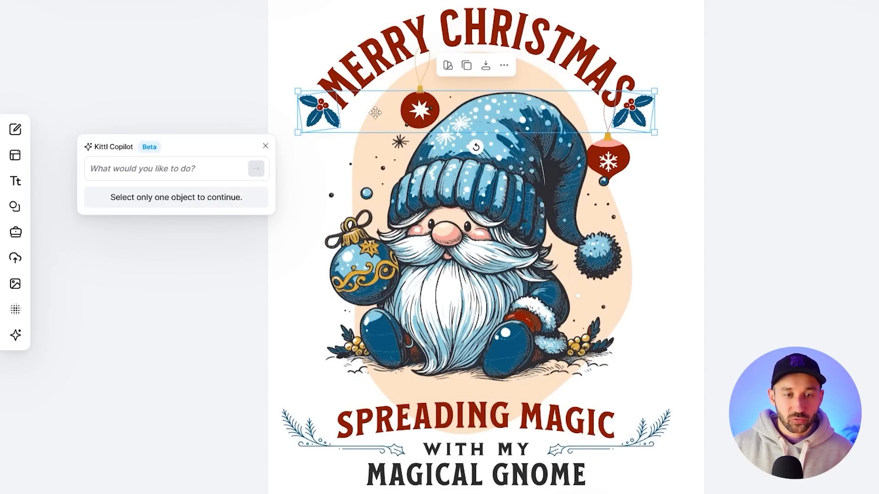
pyautogui.click(317, 111)
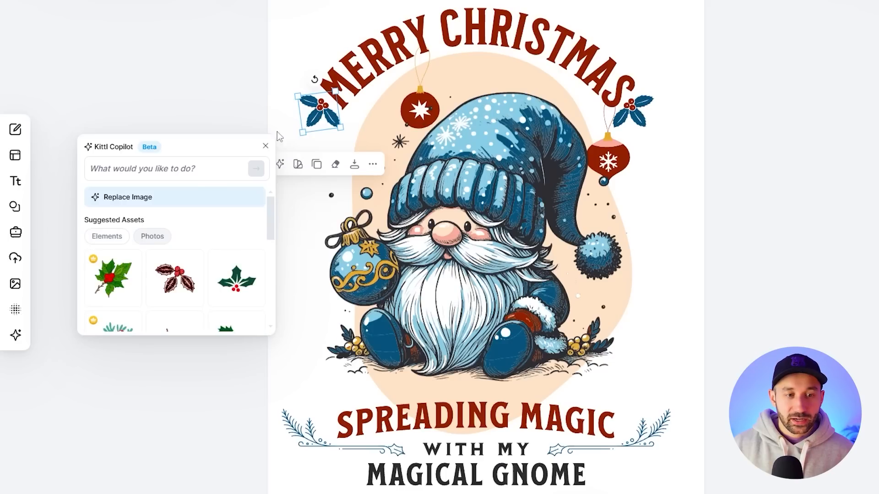
pyautogui.scroll(-3, 195, 284)
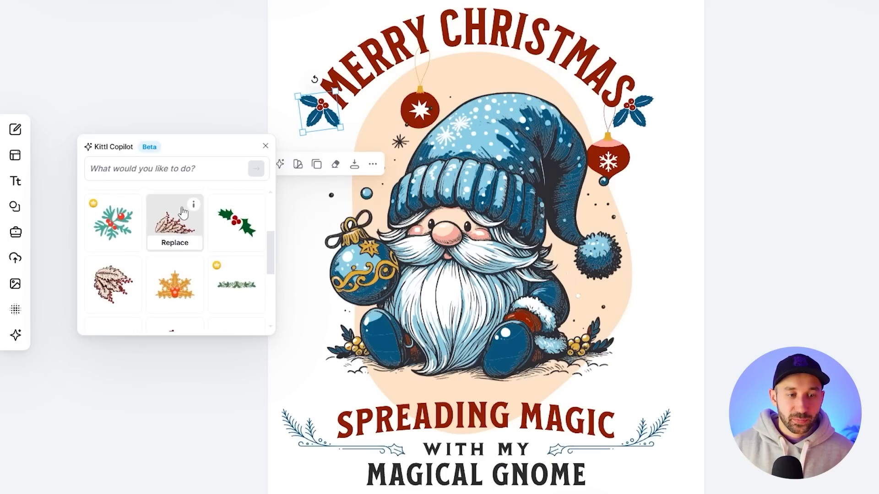
pyautogui.click(303, 433)
pyautogui.click(303, 433)
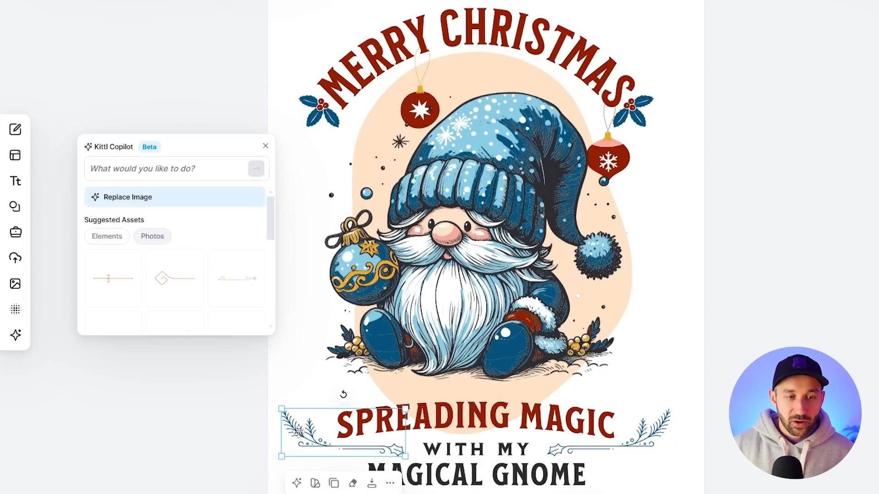
pyautogui.scroll(-3, 206, 252)
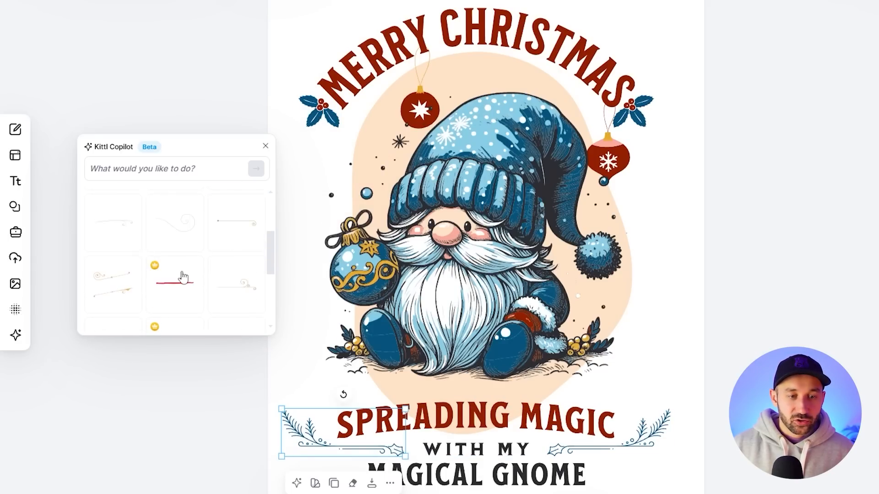
# - Select the round hanging bauble with the white star and browse its suggested replacement elements
pyautogui.click(406, 83)
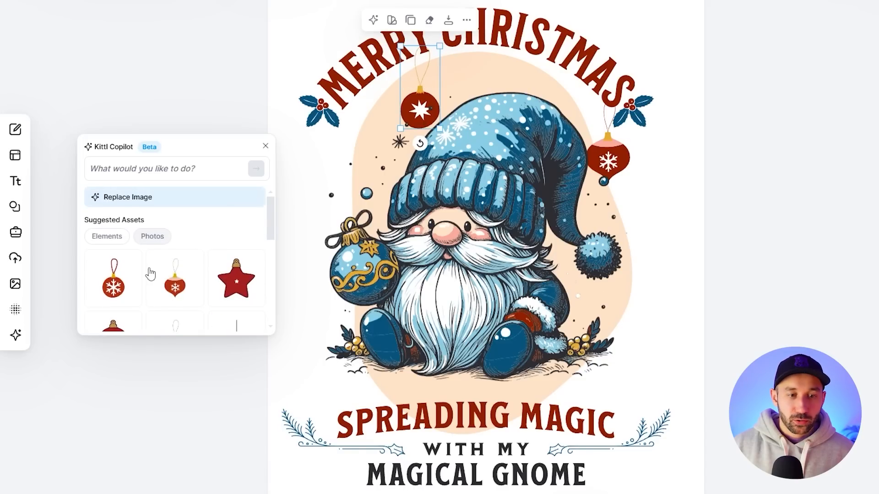
pyautogui.scroll(-1, 137, 263)
pyautogui.scroll(-1, 209, 245)
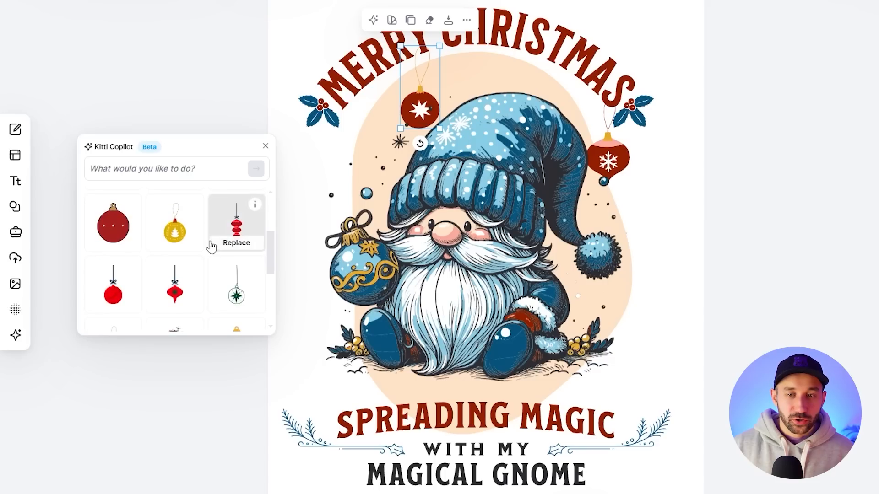
pyautogui.scroll(5, 193, 263)
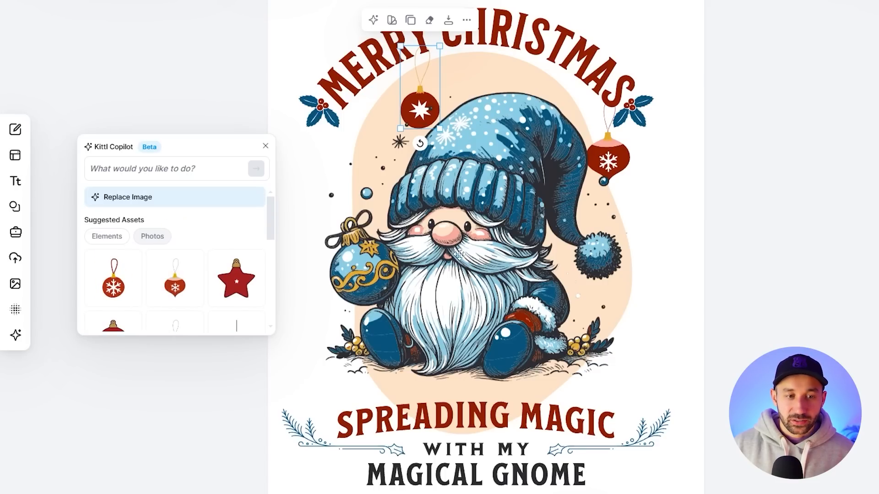
# - Open the elements library, move the Copilot panel clear of it, and look through the Ornaments and Shapes categories
pyautogui.click(15, 210)
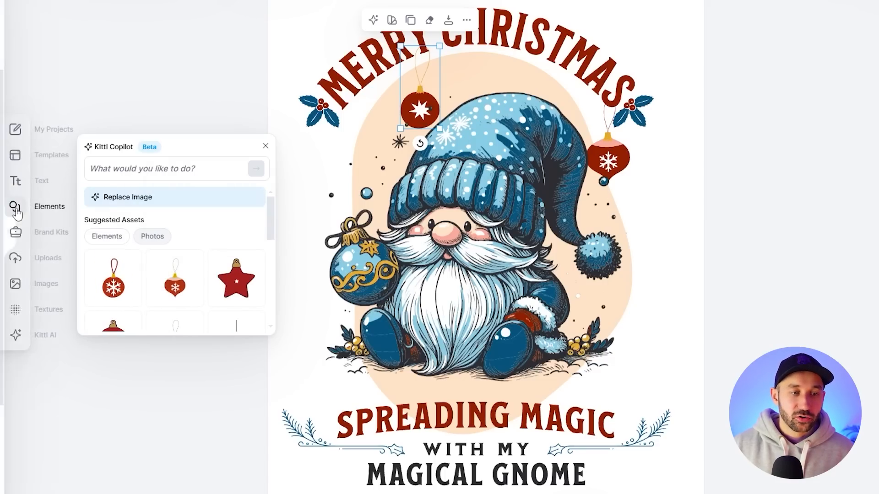
pyautogui.moveTo(277, 145); pyautogui.dragTo(811, 112)
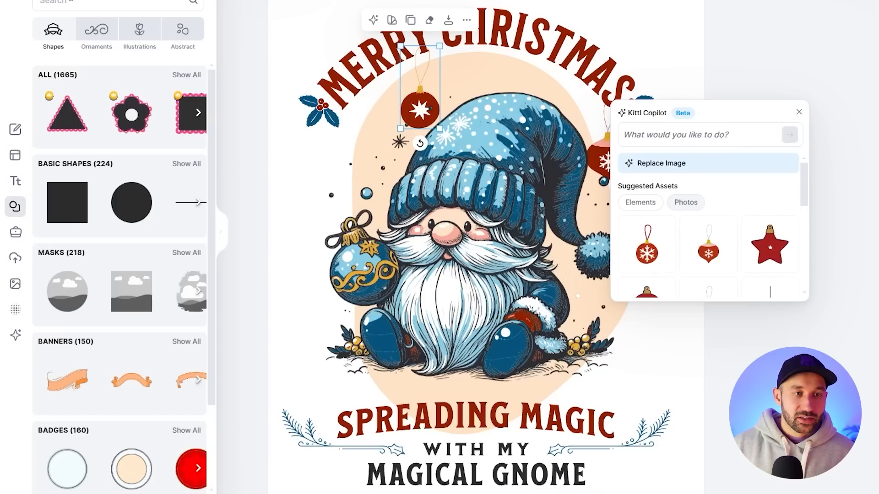
pyautogui.click(98, 36)
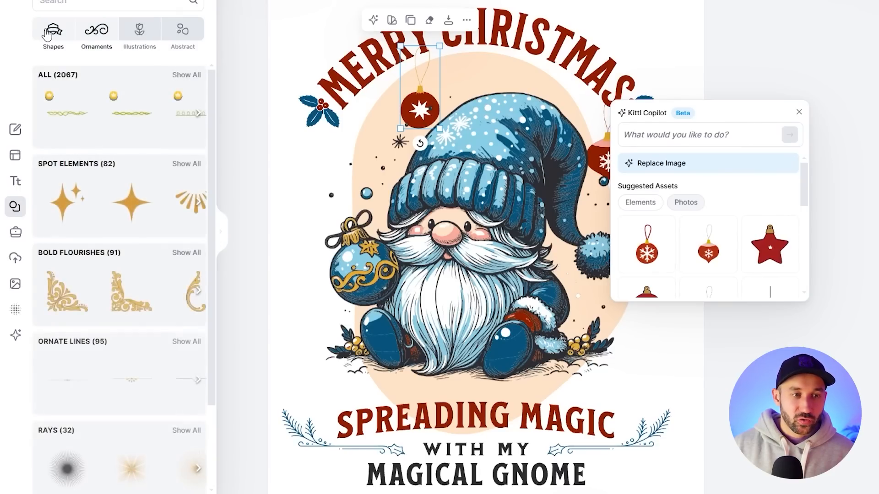
pyautogui.click(52, 33)
pyautogui.scroll(-3, 125, 285)
pyautogui.scroll(3, 153, 69)
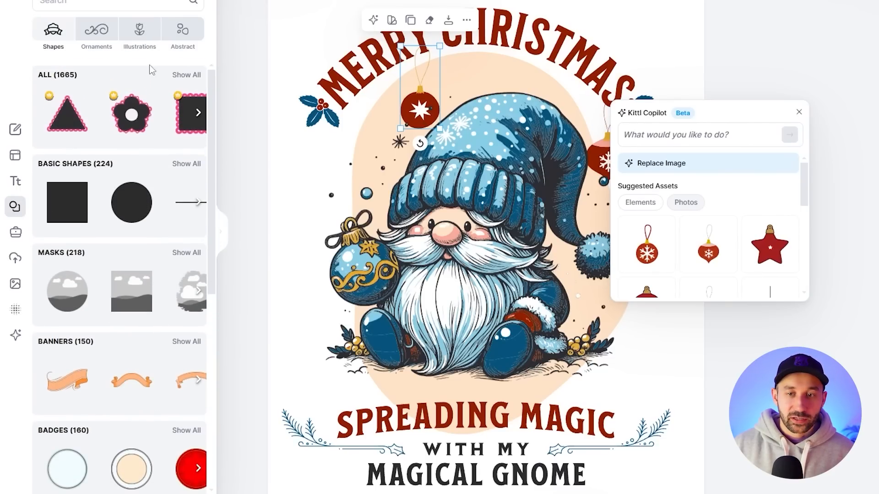
# - Move the Copilot panel back in place of the elements library and check its options for the MERRY CHRISTMAS heading
pyautogui.click(221, 231)
pyautogui.moveTo(726, 120); pyautogui.dragTo(191, 147)
pyautogui.click(445, 210)
pyautogui.click(388, 44)
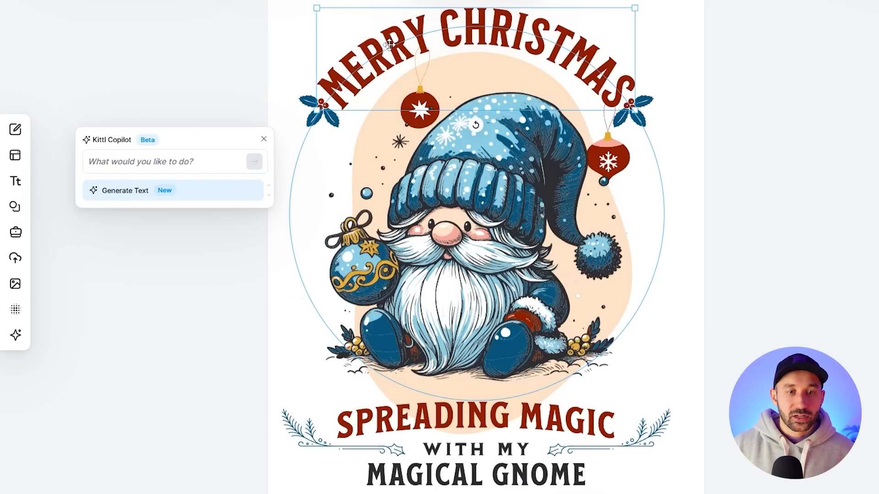
# - Select the artboard and open Copilot's suggested palettes for changing the design's colors
pyautogui.click(288, 146)
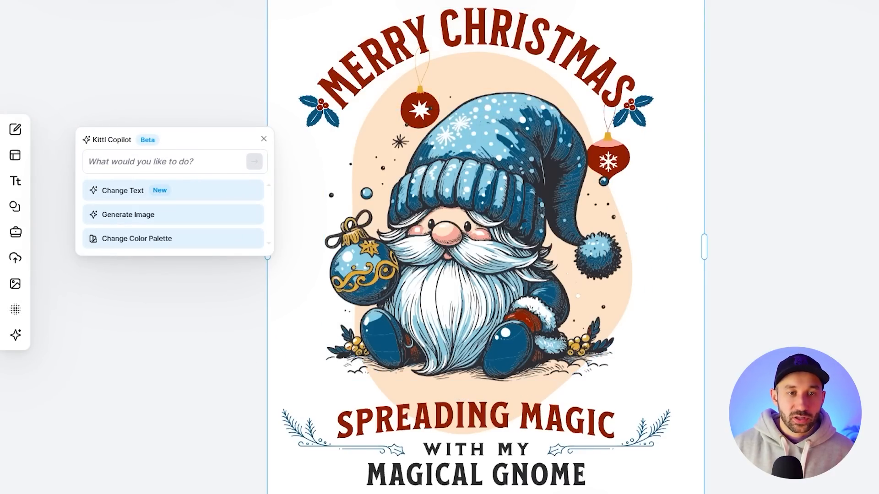
pyautogui.click(143, 240)
pyautogui.scroll(-3, 192, 269)
pyautogui.scroll(3, 192, 261)
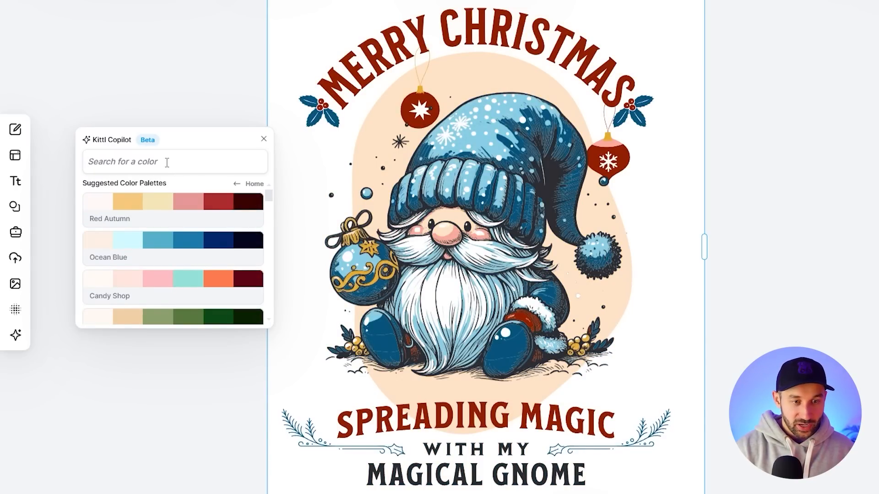
# - Search the suggested color palettes for green and preview options such as Cold Coast and Natural Organic on the design
pyautogui.write('green')
pyautogui.scroll(-5, 196, 237)
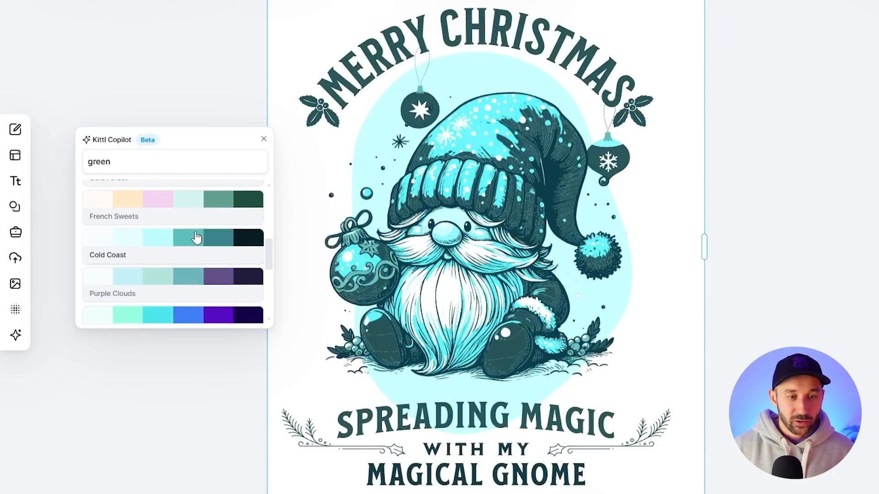
pyautogui.scroll(-3, 196, 209)
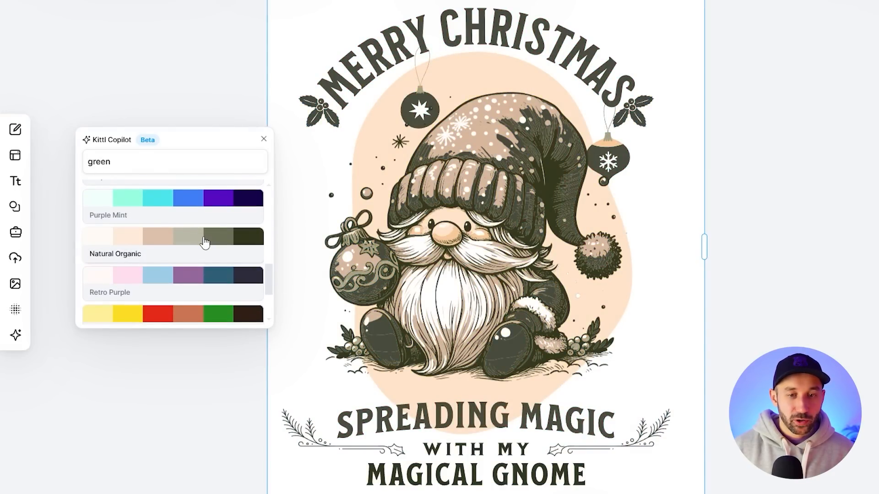
pyautogui.scroll(-2, 213, 275)
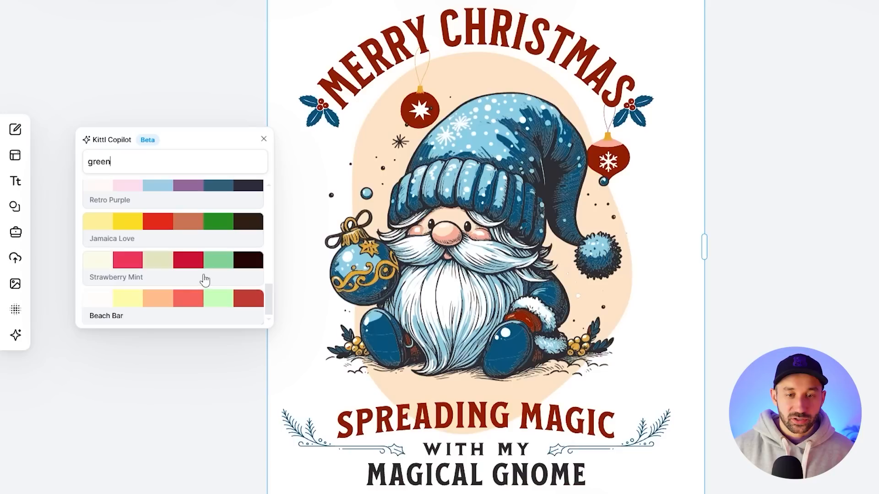
# - Clear the green search term from Copilot's color palette search
pyautogui.click(161, 161)
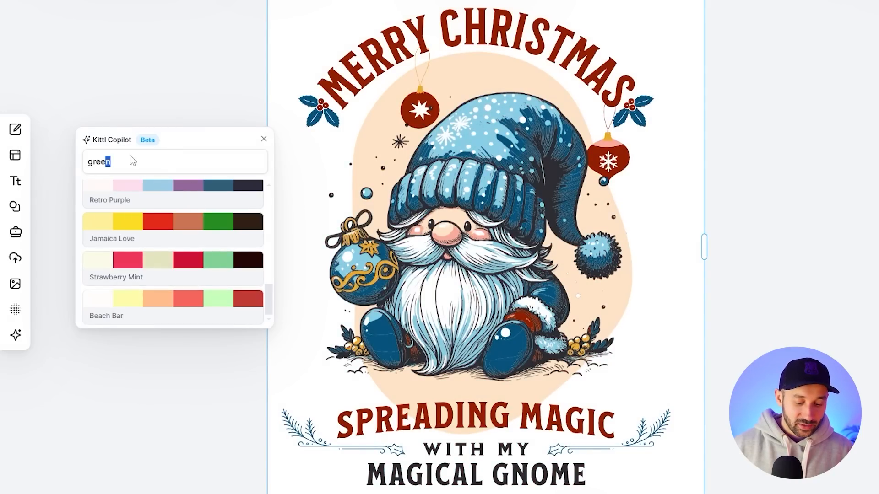
pyautogui.press('BackSpace')
pyautogui.press('BackSpace')
pyautogui.press('BackSpace')
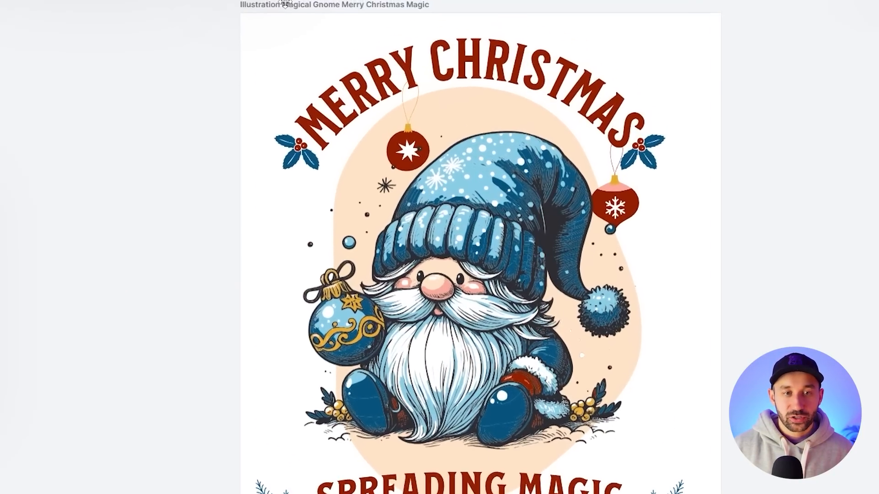
# - Select the artboard and open Copilot's option for changing all of its text
pyautogui.click(283, 5)
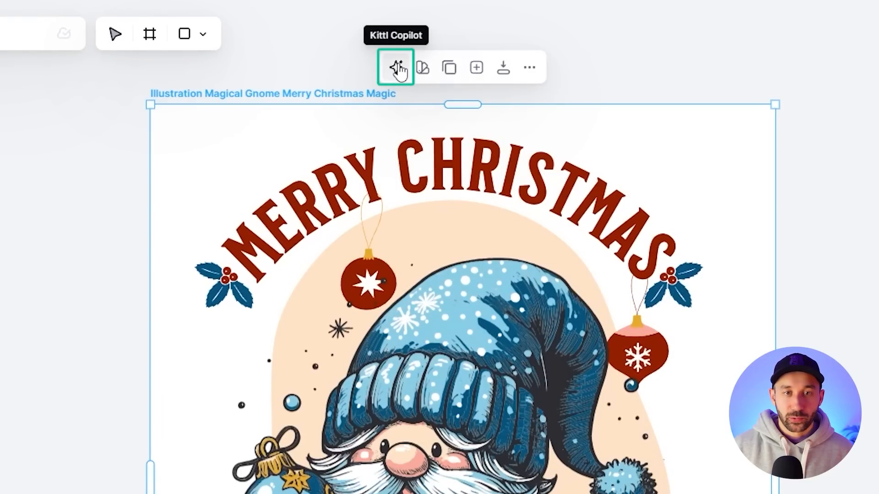
pyautogui.click(394, 69)
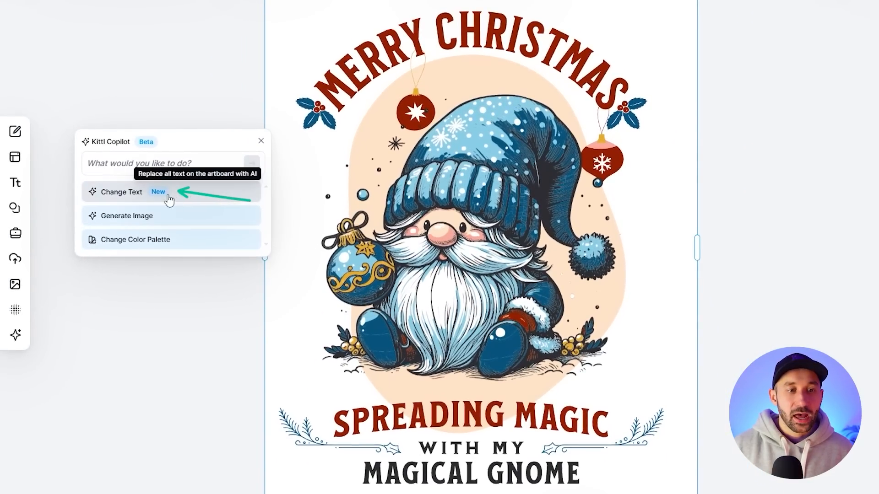
pyautogui.click(144, 197)
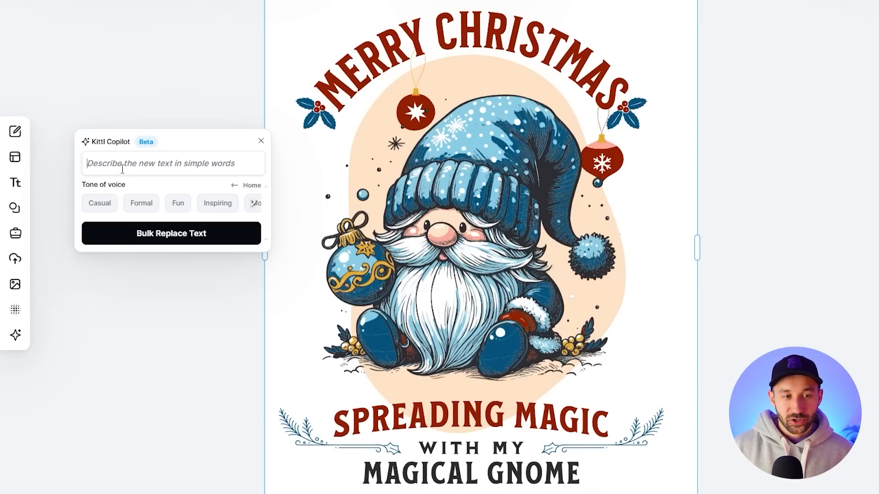
# - Bulk replace the artboard's text using the prompt "come up with a funny phrase or pun related to christmas and gnomes" in the Fun tone
pyautogui.click(177, 207)
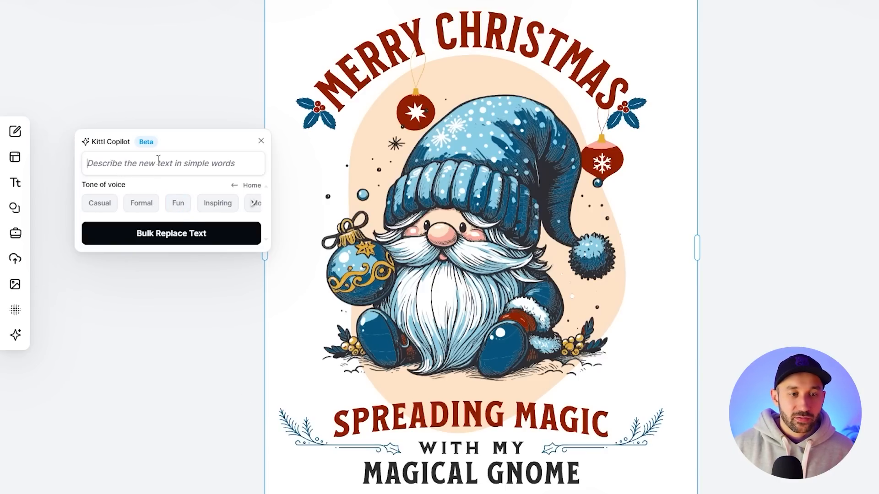
pyautogui.write('come up with a funny phrase or pun')
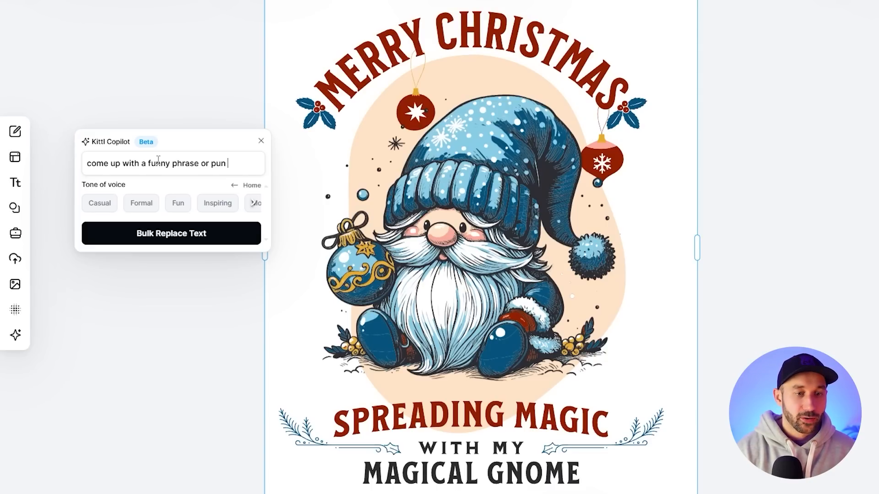
pyautogui.write(' related to christmas and gnomes')
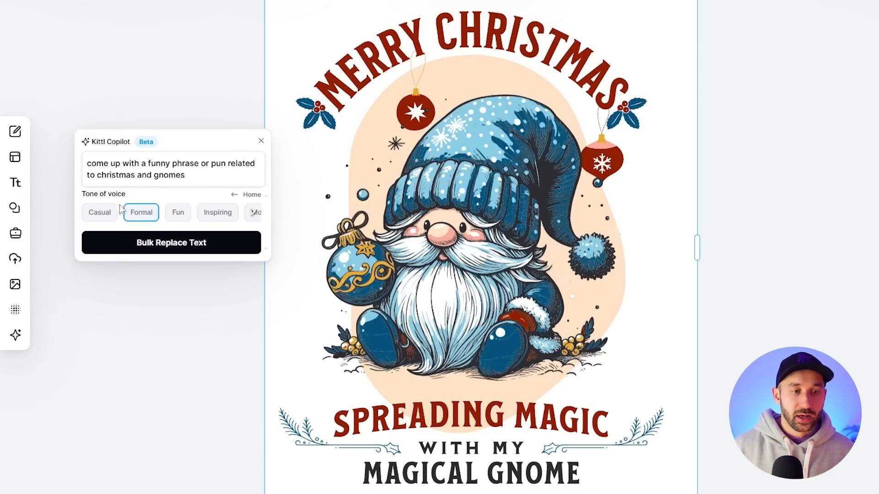
pyautogui.click(253, 213)
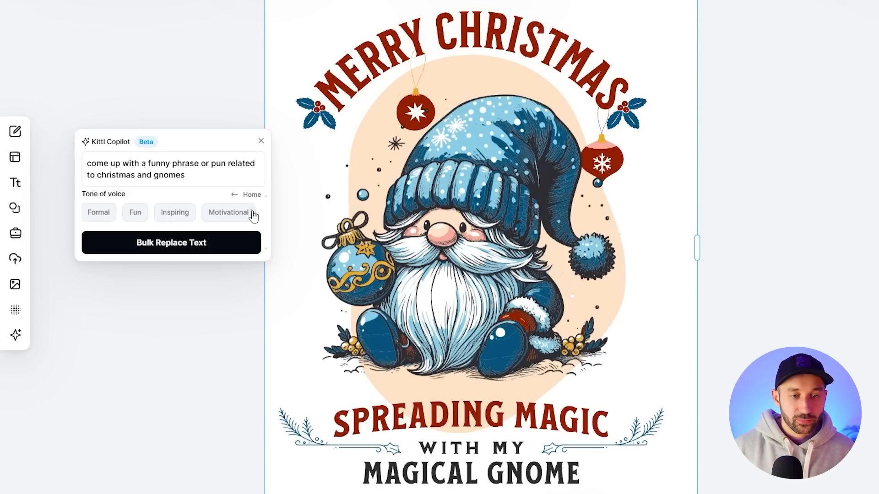
pyautogui.click(90, 213)
pyautogui.click(159, 212)
pyautogui.click(158, 244)
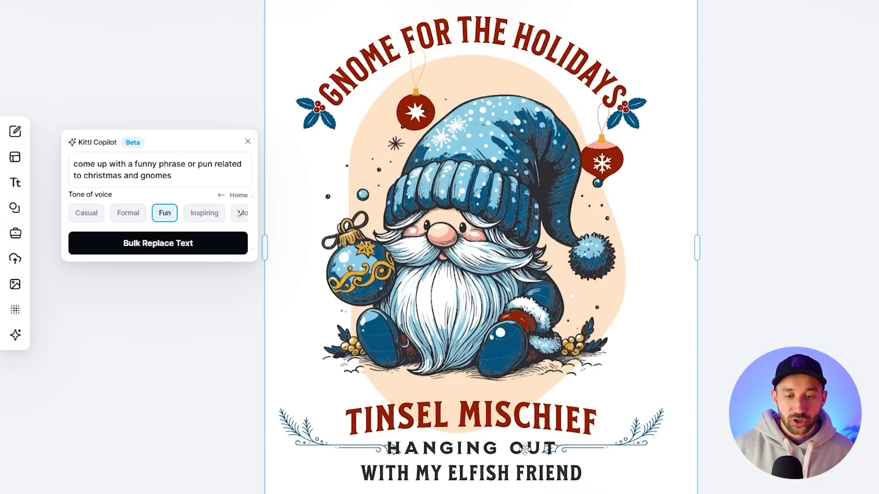
# - Shrink the HANGING OUT line to fit between the side ornaments and enlarge the TINSEL MISCHIEF line
pyautogui.press('Escape')
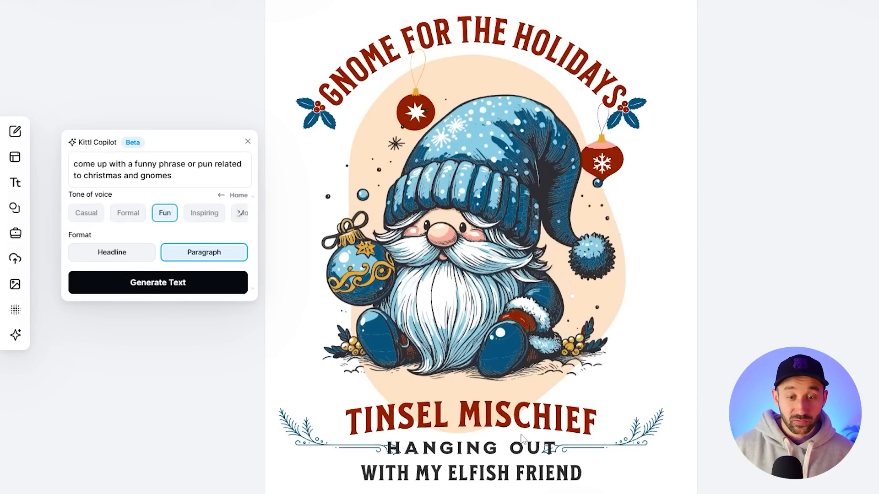
pyautogui.click(513, 453)
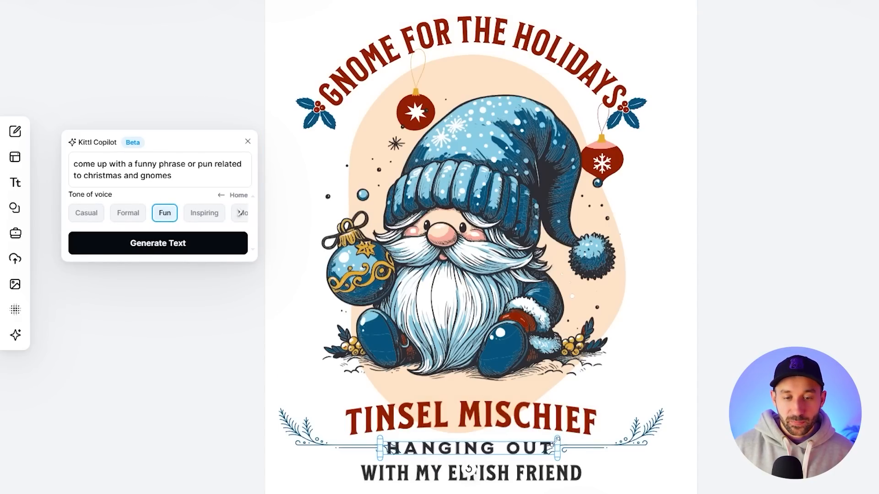
pyautogui.moveTo(545, 443); pyautogui.dragTo(529, 449)
pyautogui.click(782, 247)
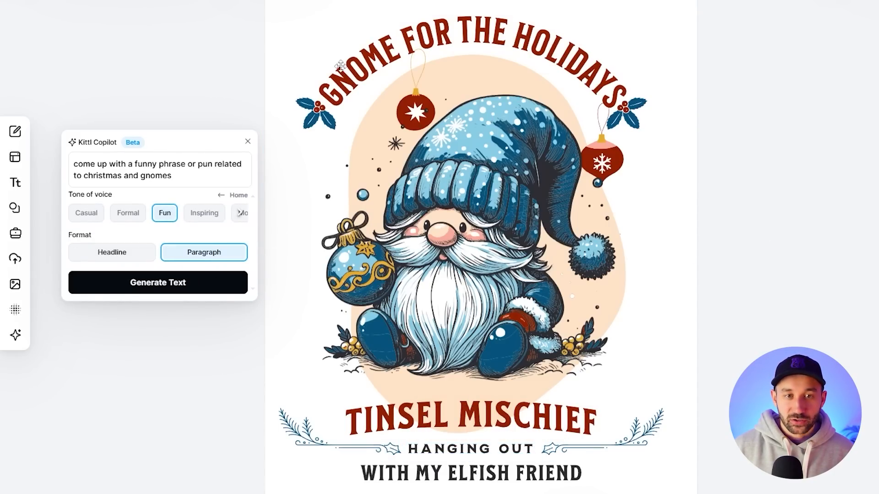
pyautogui.click(536, 419)
pyautogui.moveTo(597, 398); pyautogui.dragTo(570, 408)
pyautogui.click(735, 453)
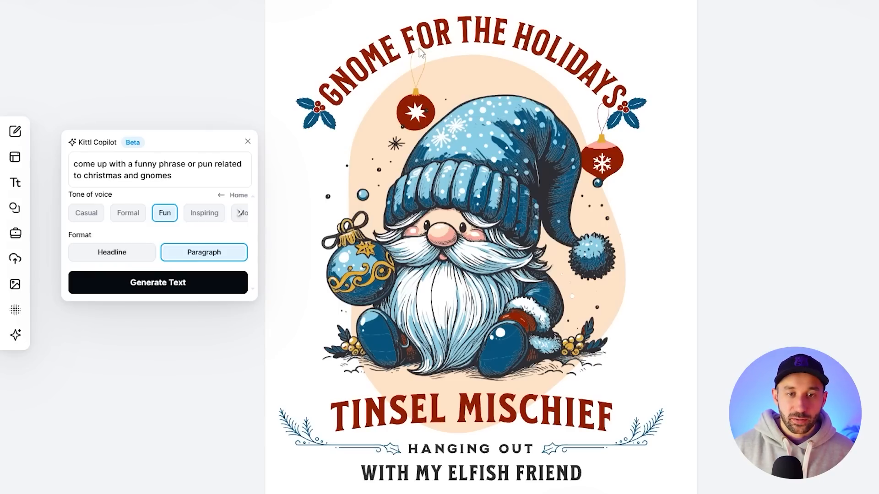
# - Undo the text resizing and compare the original wording with the replaced wording, ending on the replaced version
pyautogui.hotkey('ctrl', 'z')
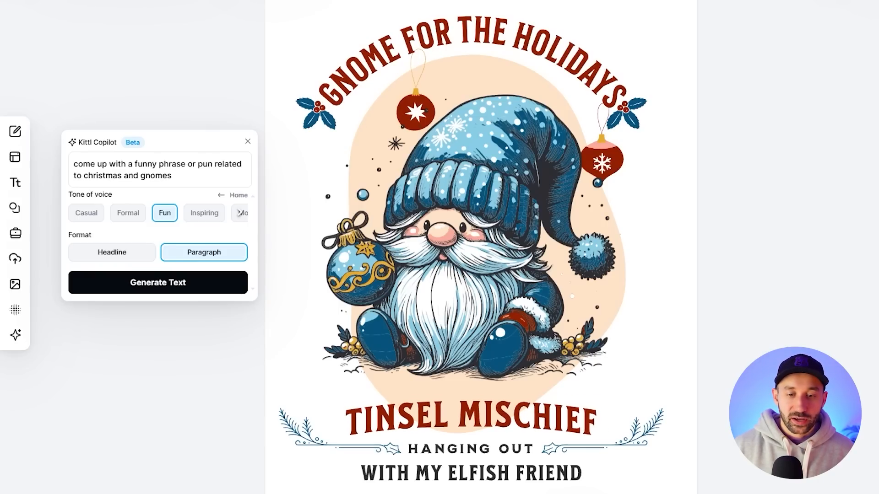
pyautogui.hotkey('ctrl', 'z')
pyautogui.hotkey('ctrl', 'z')
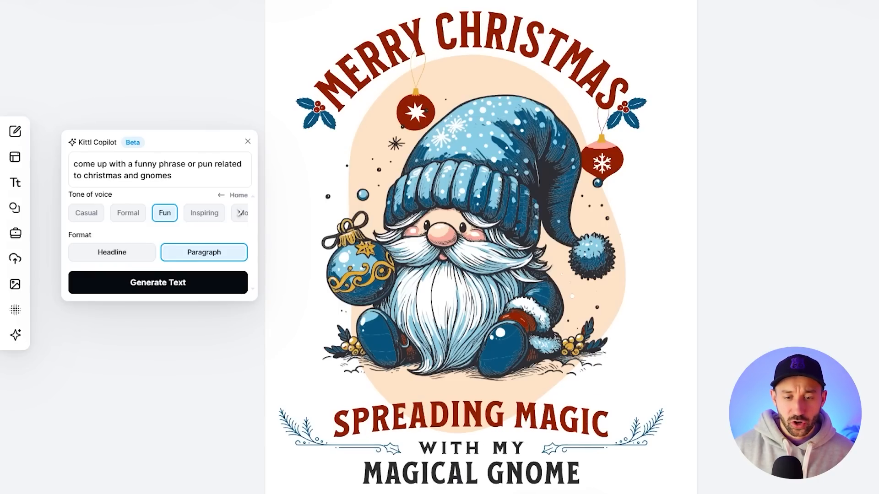
pyautogui.hotkey('ctrl', 'shift', 'z')
pyautogui.hotkey('ctrl', 'shift', 'z')
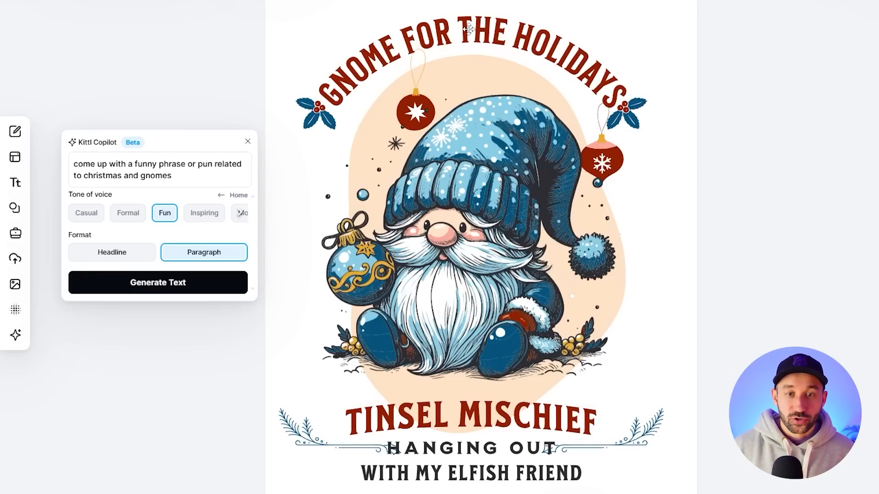
pyautogui.hotkey('ctrl', 'z')
pyautogui.hotkey('ctrl', 'z')
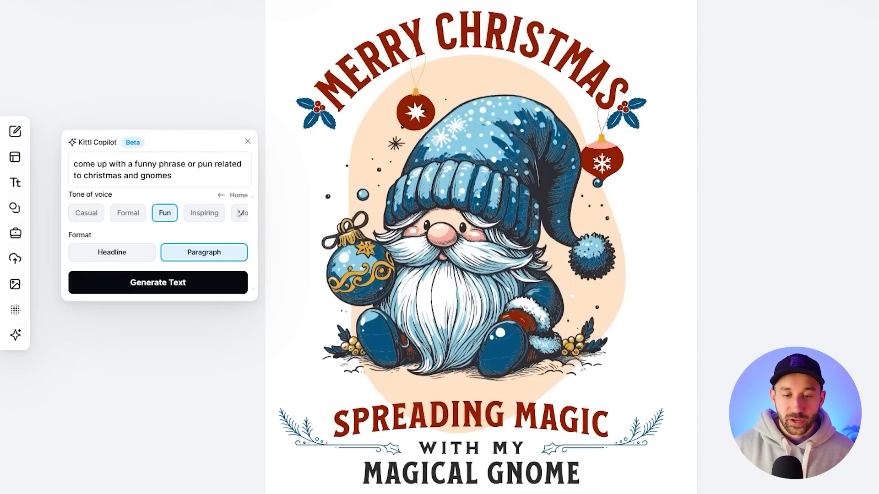
pyautogui.hotkey('ctrl', 'shift', 'z')
pyautogui.hotkey('ctrl', 'shift', 'z')
# - Scale down the HANGING OUT line so it fits between the ornaments on either side
pyautogui.scroll(5, 549, 472)
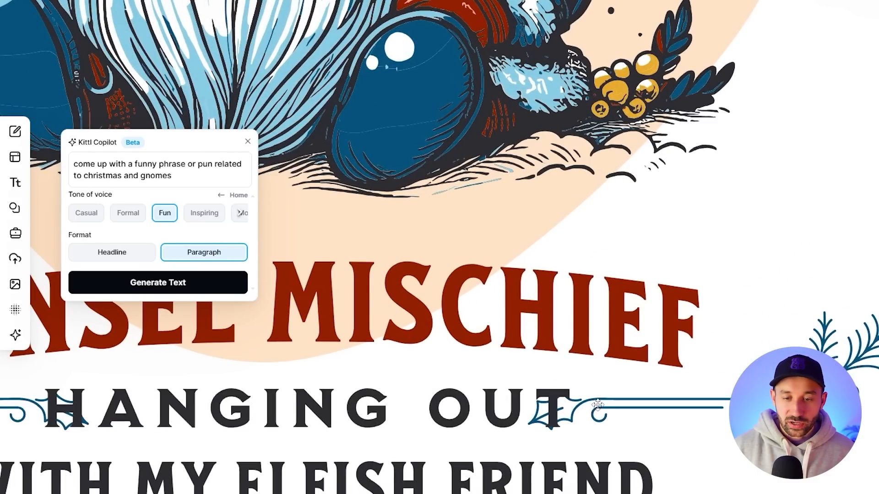
pyautogui.click(547, 398)
pyautogui.scroll(-5, 545, 397)
pyautogui.moveTo(539, 394); pyautogui.dragTo(535, 398)
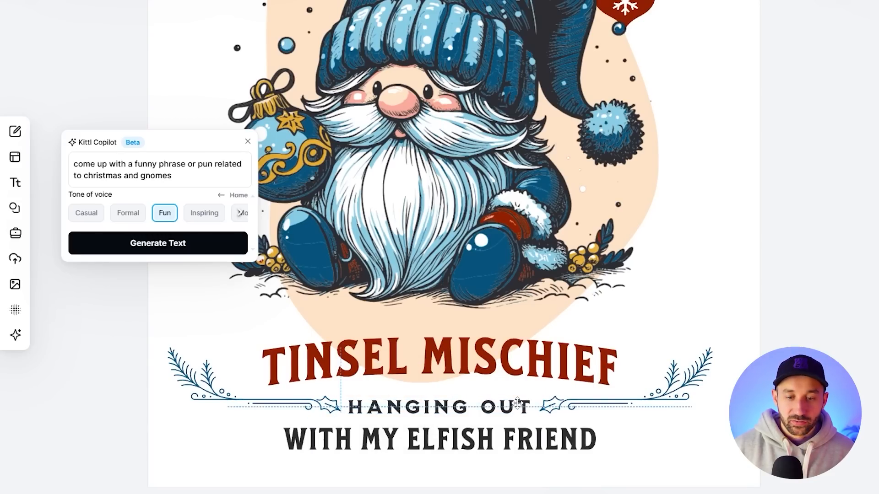
# - Generate alternative text for the HANGING OUT line with Copilot and replace it with ELFING AROUND
pyautogui.scroll(-2, 522, 403)
pyautogui.click(204, 245)
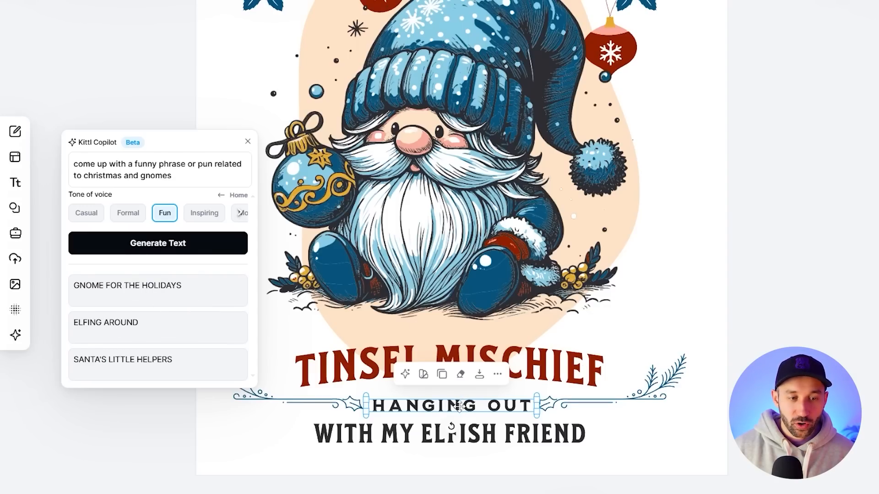
pyautogui.click(183, 336)
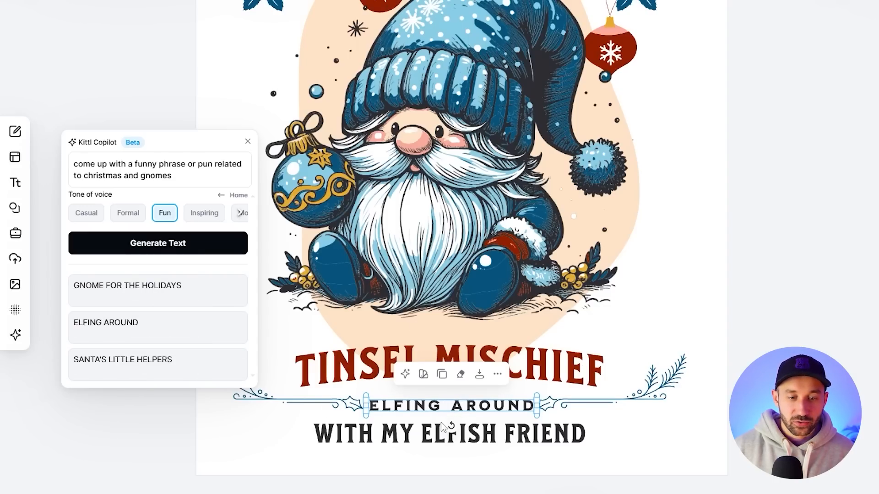
pyautogui.click(784, 313)
# - Bulk replace all the artboard's text again with the same Copilot prompt and Fun tone
pyautogui.scroll(-3, 785, 313)
pyautogui.moveTo(741, 121); pyautogui.dragTo(687, 160)
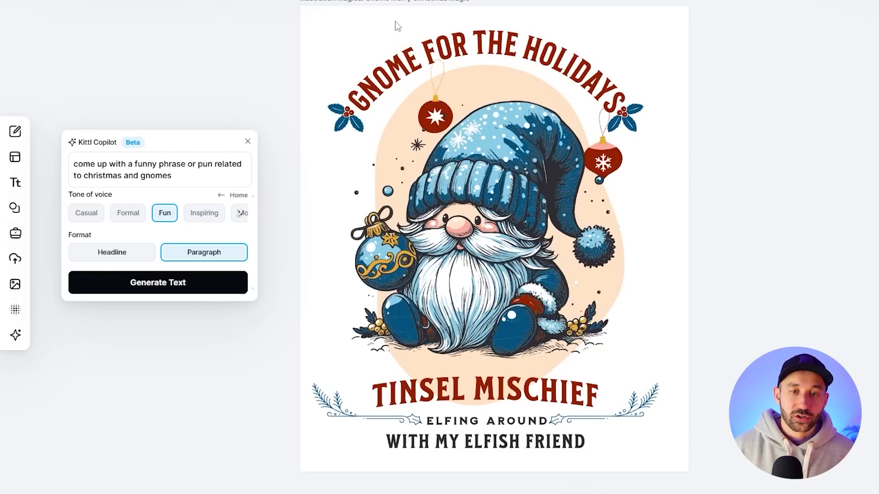
pyautogui.click(380, 3)
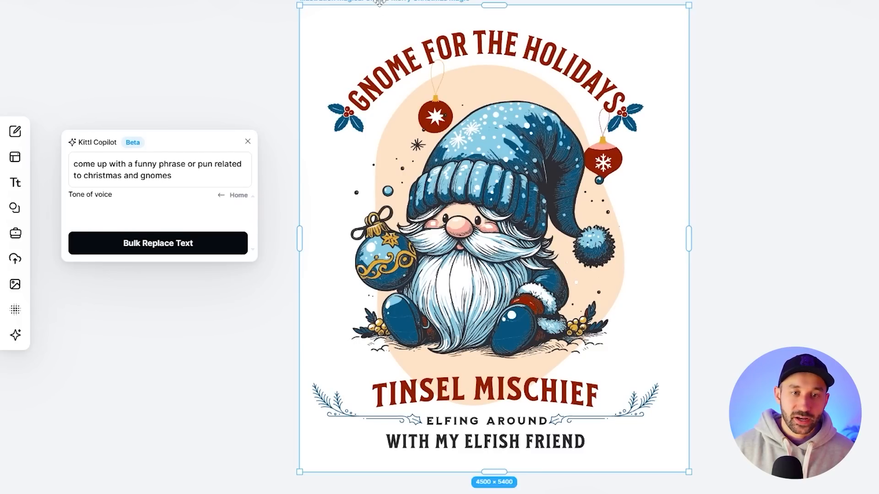
pyautogui.click(200, 250)
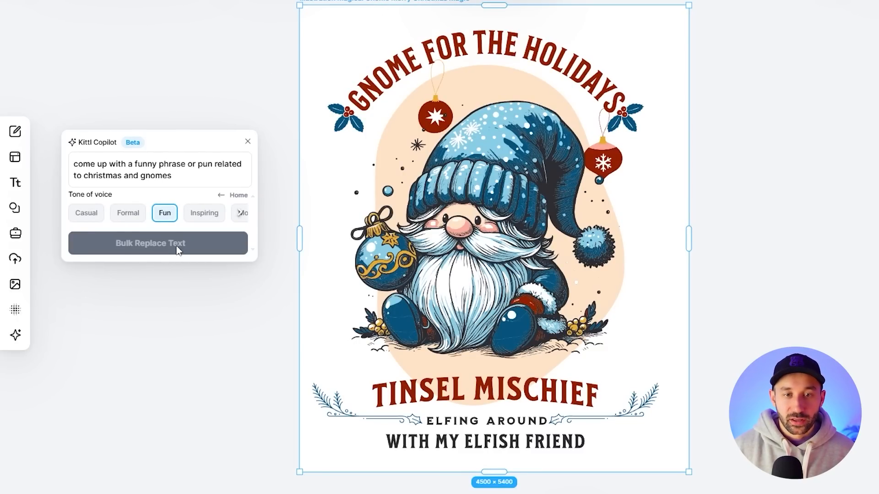
pyautogui.click(716, 139)
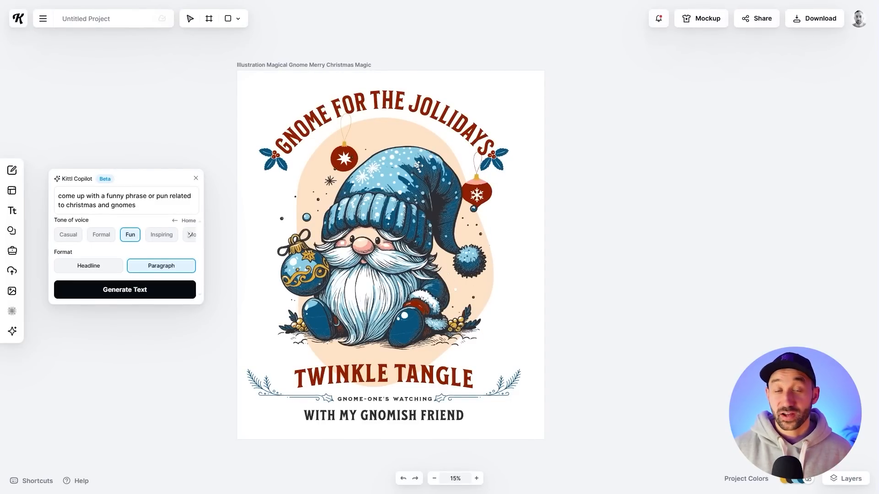
# - Select each of the four text lines in turn, from the arched heading down to the WITH MY GNOMISH FRIEND line
pyautogui.click(393, 98)
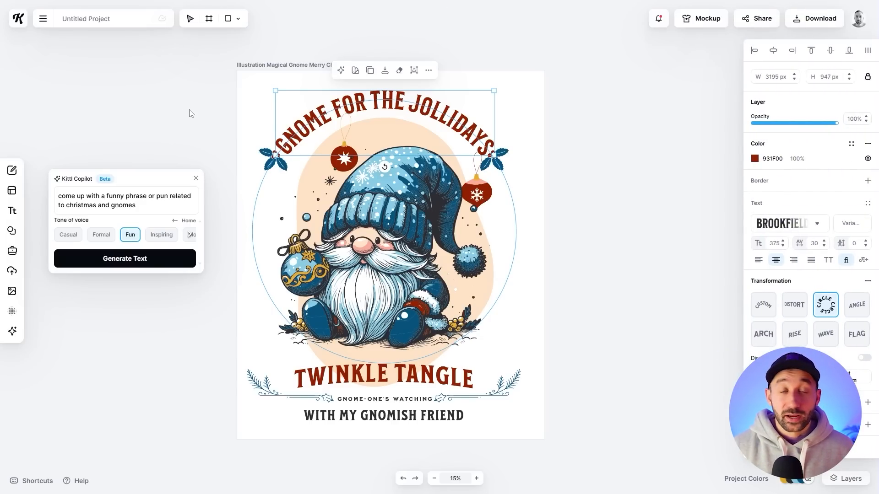
pyautogui.click(422, 364)
pyautogui.click(407, 400)
pyautogui.click(403, 415)
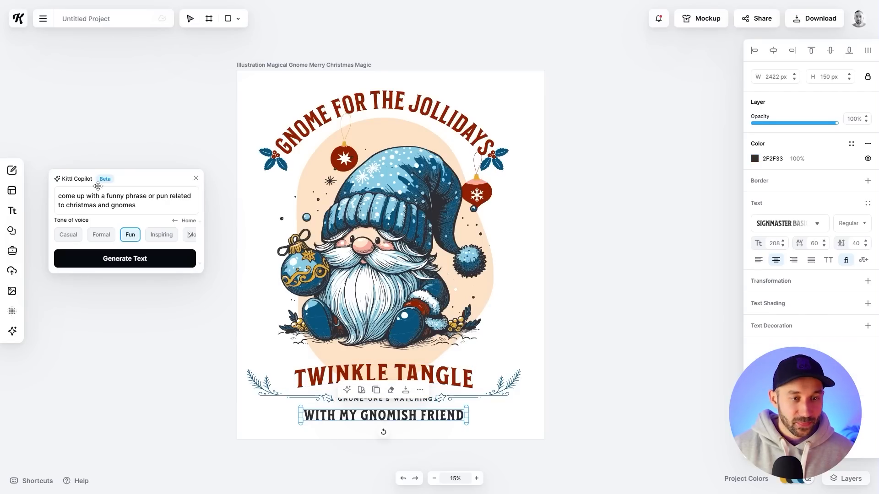
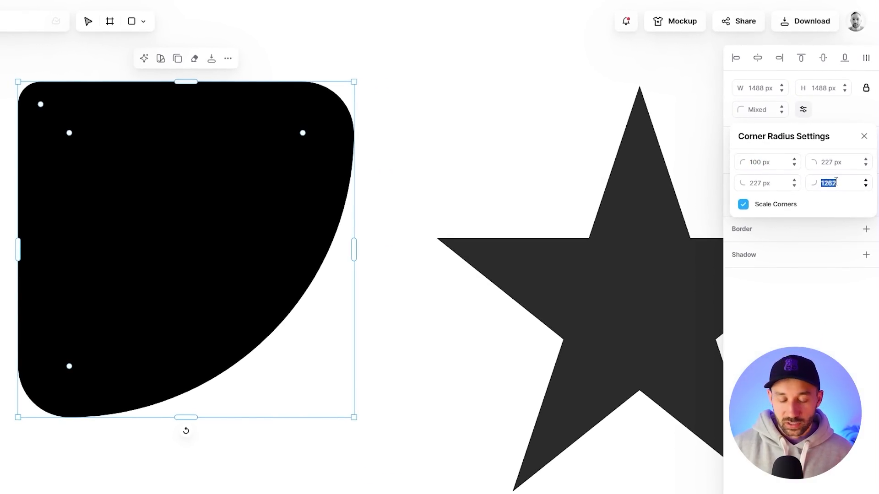
# - Set the black square's lower-left corner radius to 450 px and its lower-right one to 100 px
pyautogui.write('100')
pyautogui.press('Return')
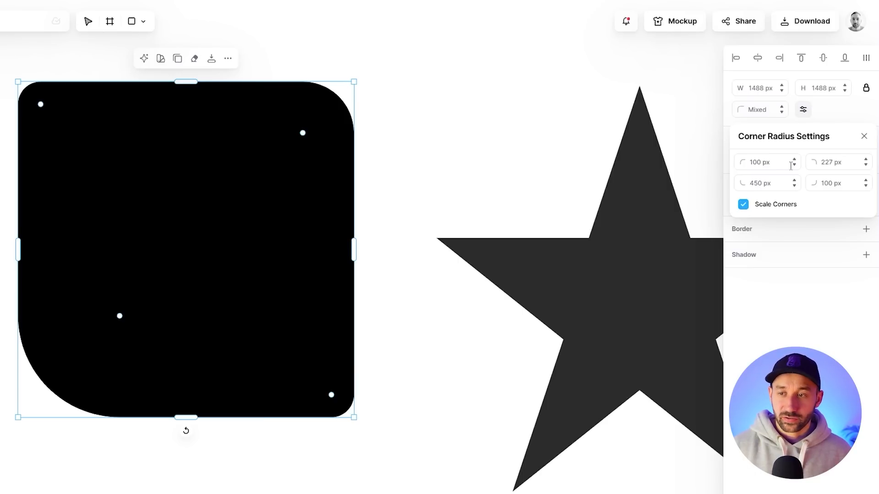
pyautogui.click(865, 136)
# - Select the dark star and browse the full basic shapes collection in the elements library
pyautogui.click(627, 176)
pyautogui.moveTo(567, 168); pyautogui.dragTo(259, 173)
pyautogui.scroll(1, 355, 172)
pyautogui.click(399, 173)
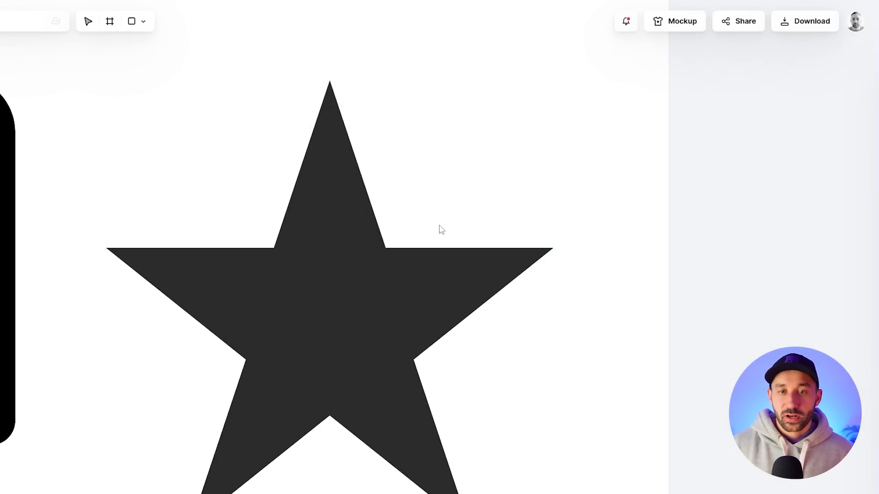
pyautogui.click(342, 165)
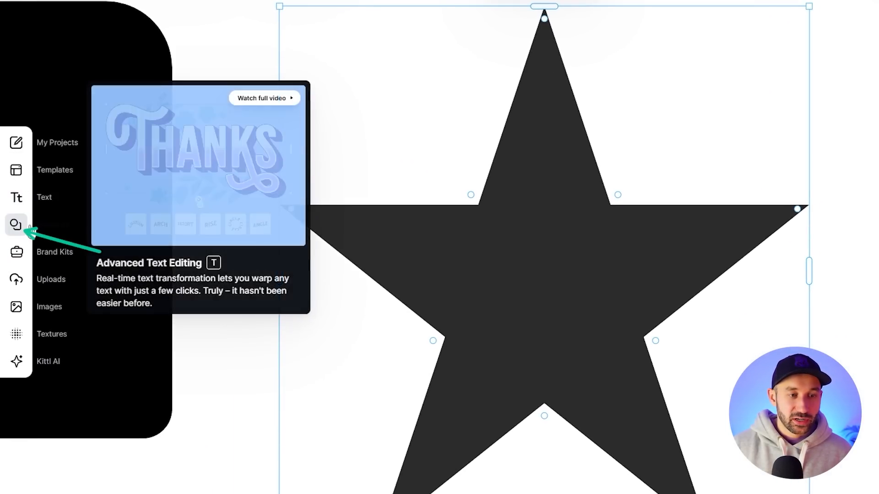
pyautogui.click(56, 230)
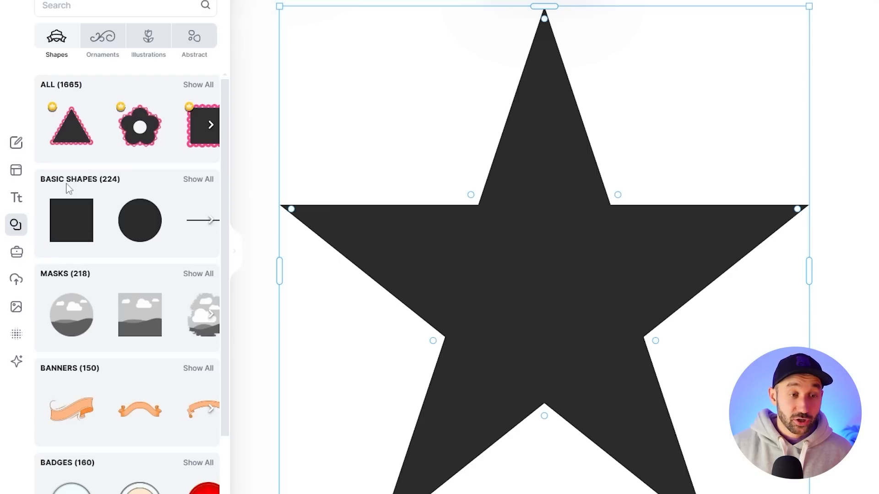
pyautogui.click(193, 184)
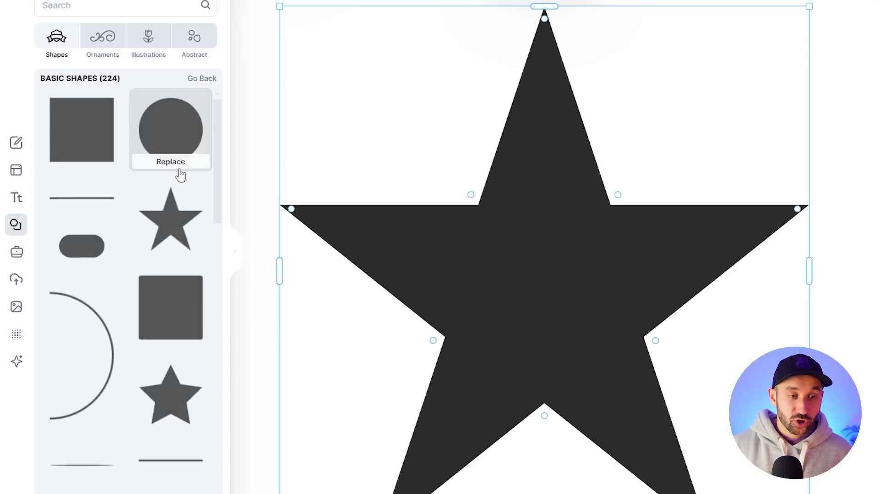
pyautogui.scroll(-6, 144, 218)
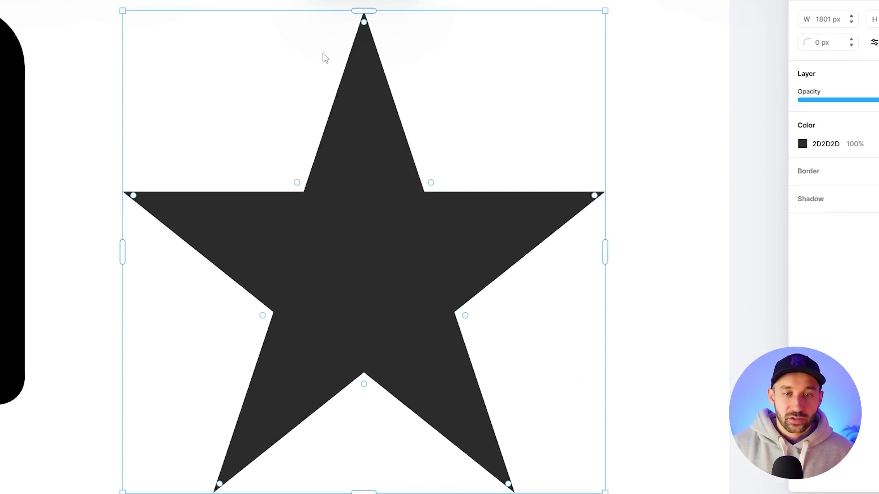
# - Round all the corners of the star to a radius of about 63 px
pyautogui.moveTo(364, 22); pyautogui.dragTo(378, 115)
pyautogui.moveTo(320, 111); pyautogui.dragTo(325, 64)
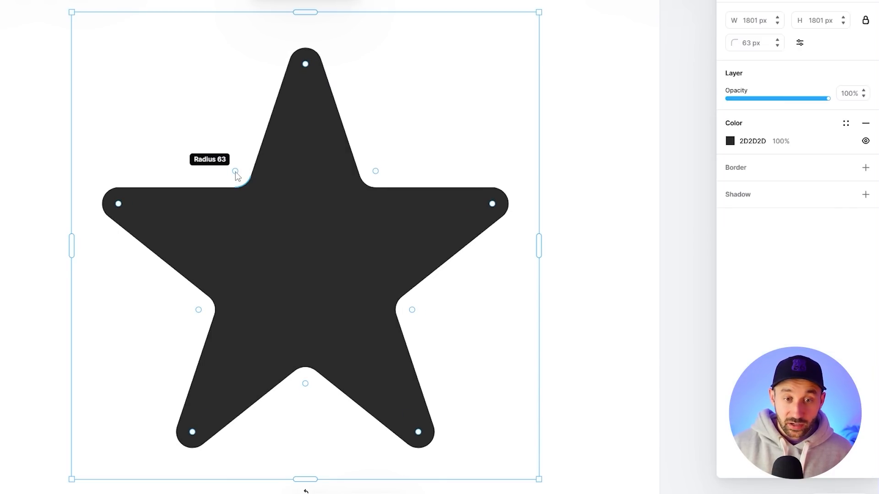
# - Make the star's four upper and side inner corners sharp individually and widen the rounding of the inner corner between its legs
pyautogui.moveTo(235, 172); pyautogui.dragTo(281, 219)
pyautogui.moveTo(414, 312); pyautogui.dragTo(378, 291)
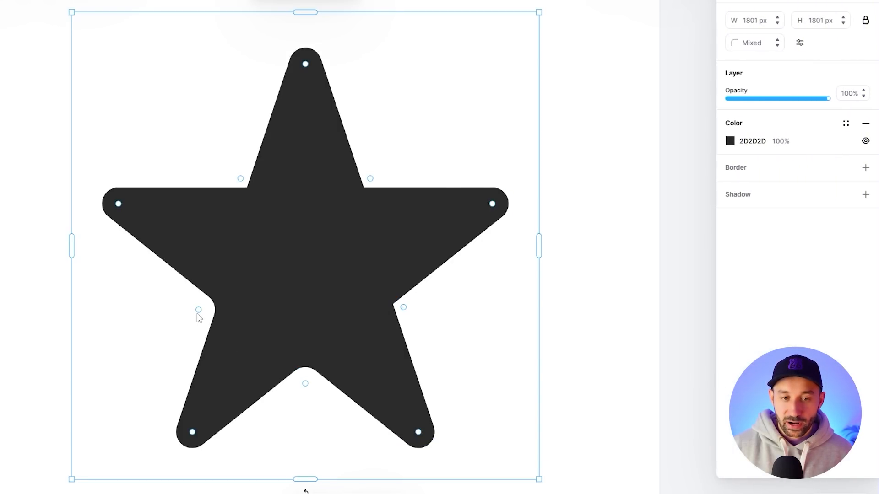
pyautogui.moveTo(308, 388)
pyautogui.mouseDown()
pyautogui.moveTo(308, 427)
pyautogui.moveTo(304, 387)
pyautogui.moveTo(307, 403)
pyautogui.mouseUp()
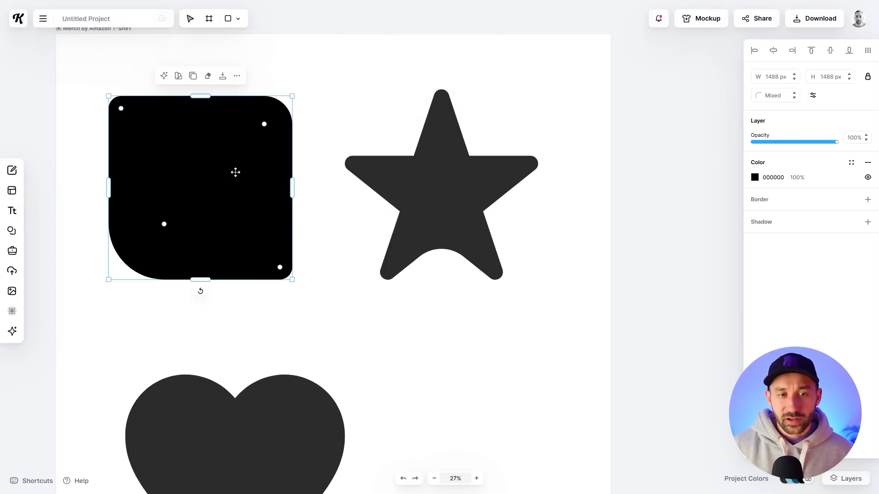
pyautogui.click(461, 207)
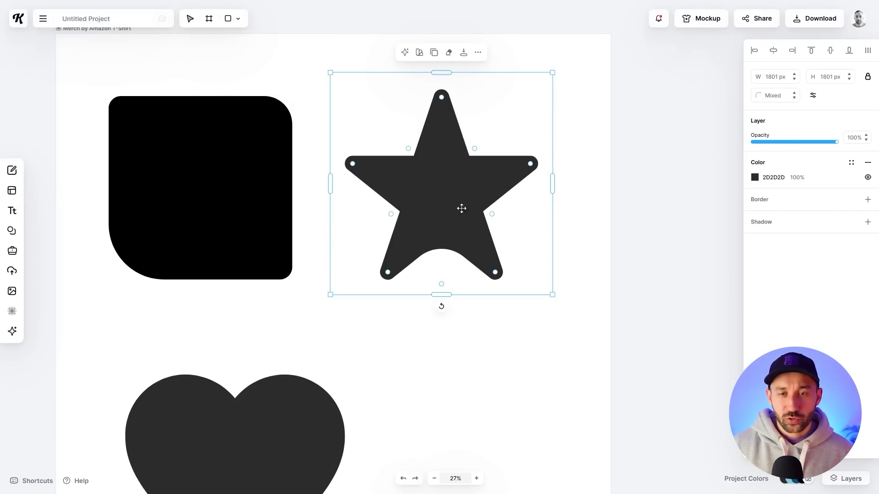
pyautogui.scroll(5, 461, 208)
pyautogui.scroll(2, 405, 169)
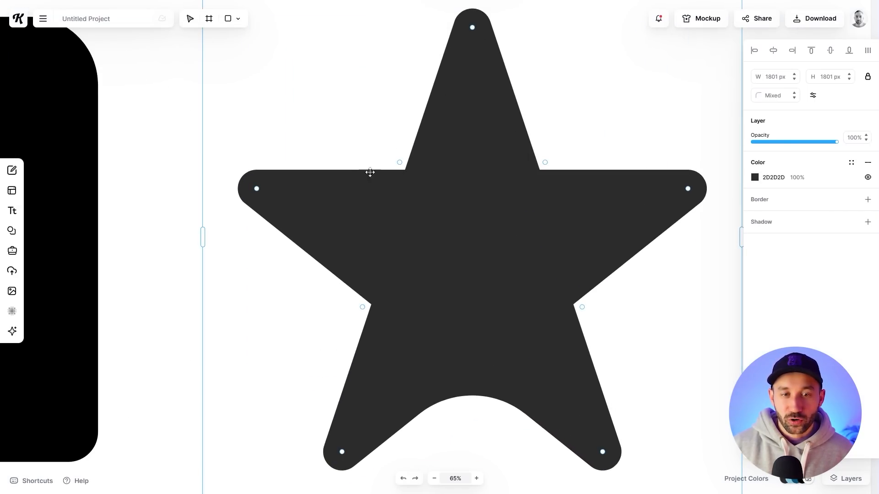
pyautogui.scroll(-1, 349, 184)
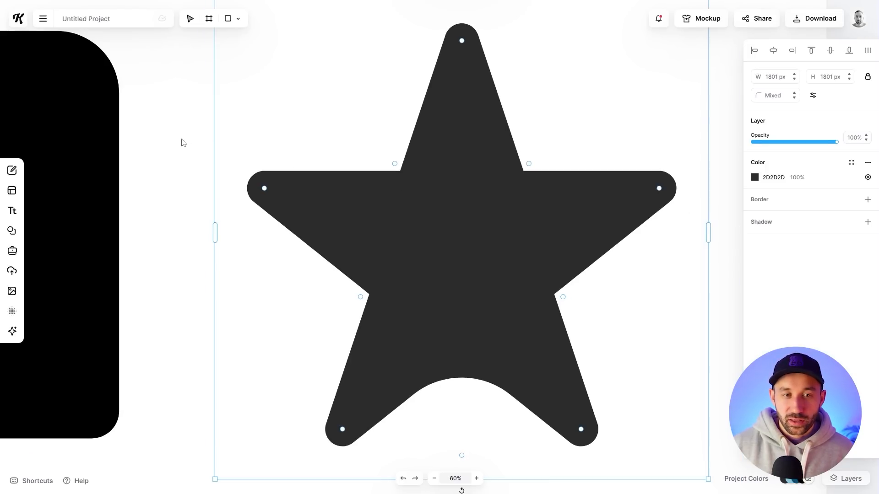
pyautogui.click(181, 143)
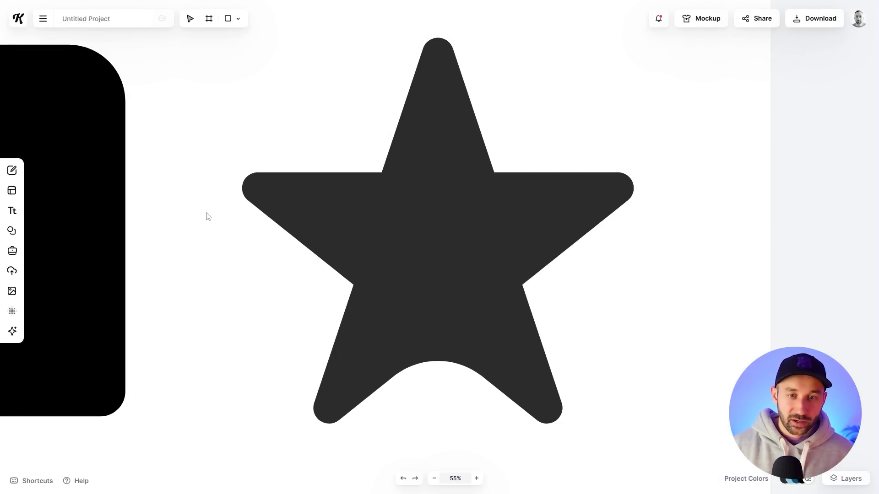
# - Try rounding the heart's lower point to a radius of about 189 px
pyautogui.scroll(-5, 290, 177)
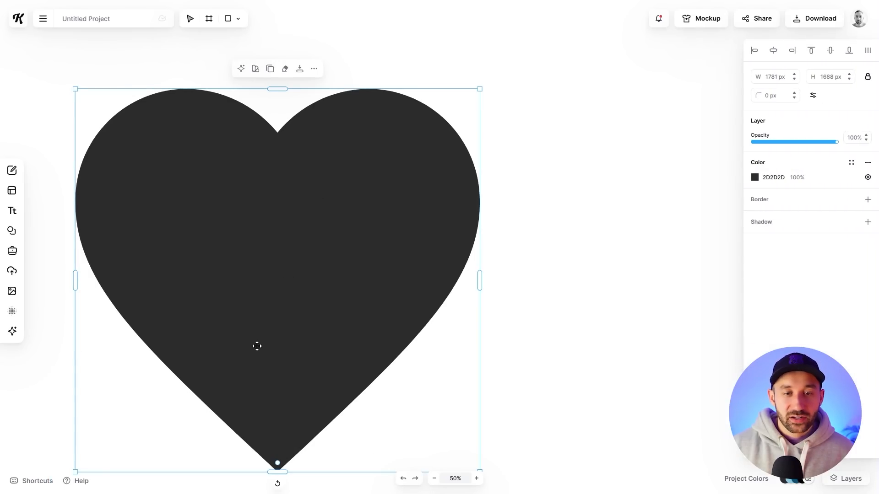
pyautogui.moveTo(283, 295); pyautogui.dragTo(285, 266)
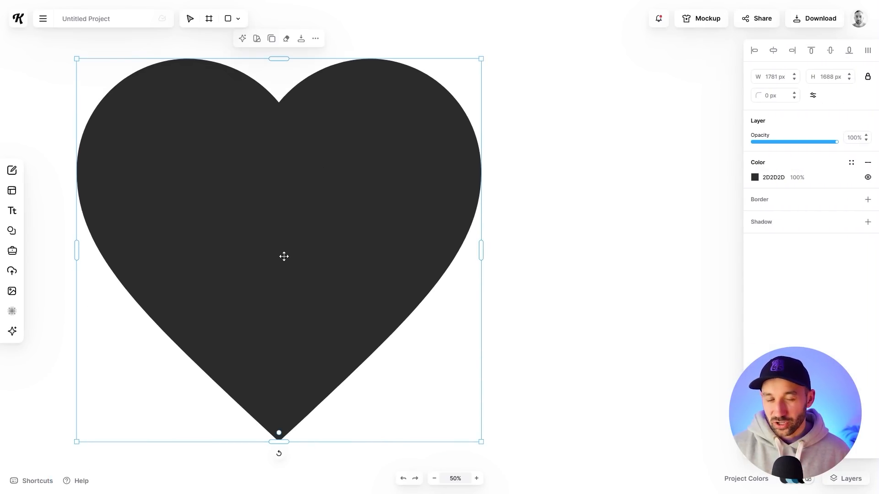
pyautogui.moveTo(279, 434); pyautogui.dragTo(277, 369)
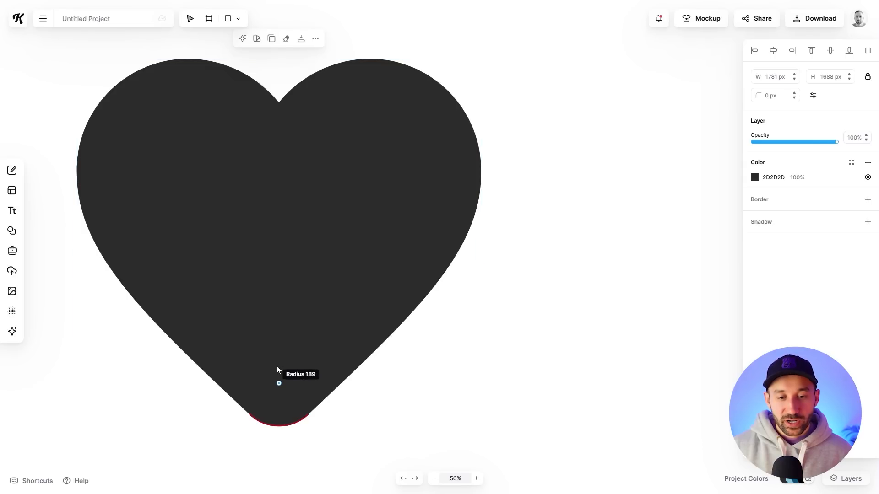
pyautogui.moveTo(271, 450); pyautogui.dragTo(272, 455)
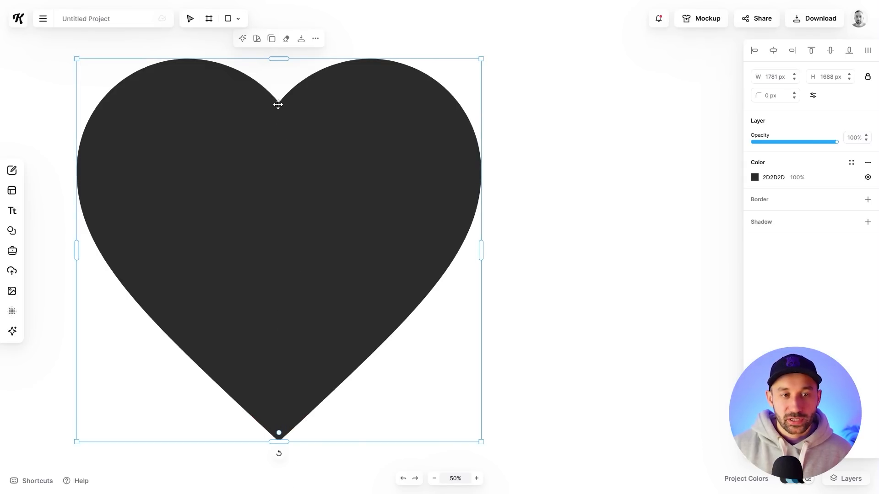
pyautogui.scroll(5, 274, 109)
pyautogui.scroll(-2, 272, 98)
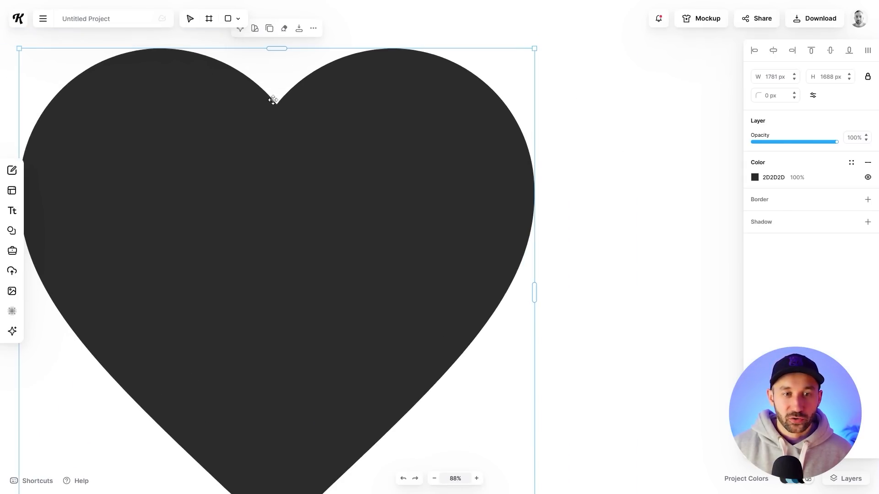
pyautogui.scroll(1, 278, 99)
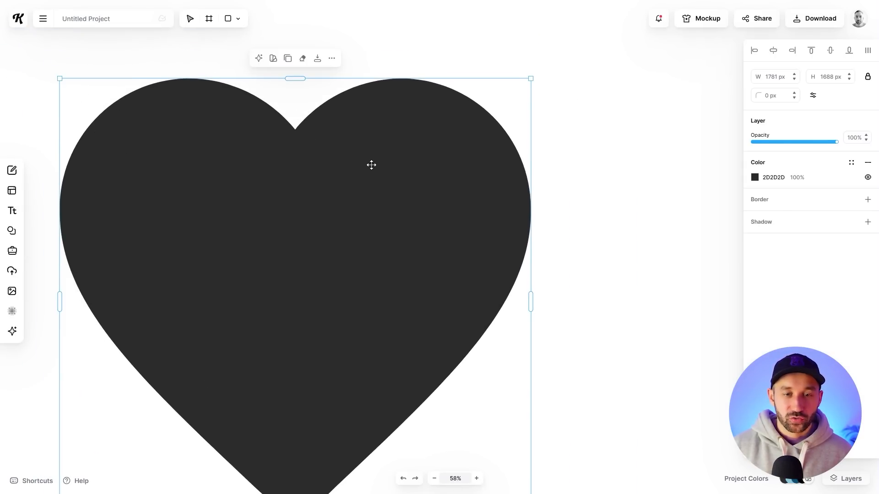
pyautogui.scroll(-2, 371, 164)
# - Remove the rounding from all four corners of the black square
pyautogui.moveTo(380, 51); pyautogui.dragTo(355, 386)
pyautogui.moveTo(486, 222); pyautogui.dragTo(375, 252)
pyautogui.click(446, 153)
pyautogui.moveTo(470, 114); pyautogui.dragTo(714, 310)
pyautogui.moveTo(649, 196); pyautogui.dragTo(735, 309)
pyautogui.click(296, 189)
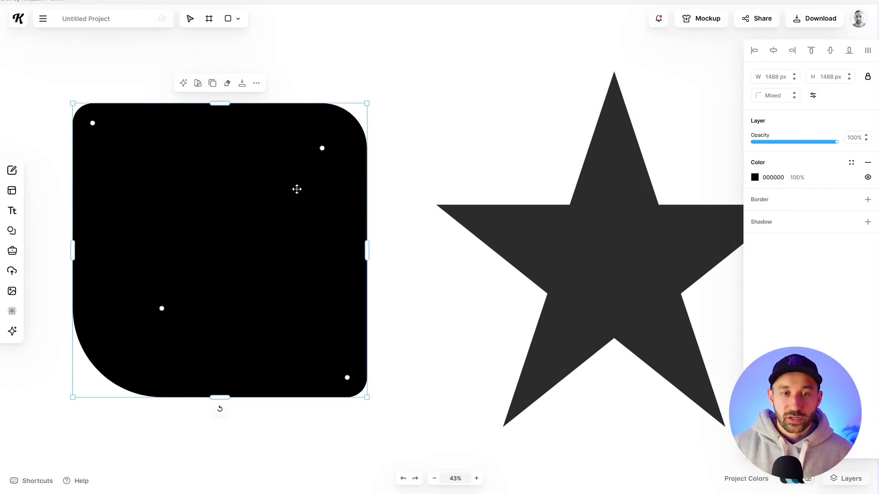
pyautogui.moveTo(322, 149); pyautogui.dragTo(434, 56)
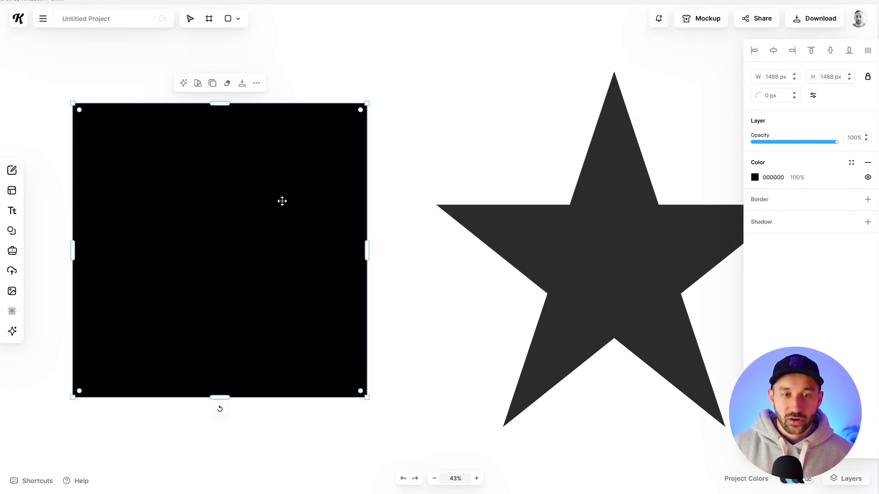
# - Round all four corners of the black square slightly, to a radius of about 37 px
pyautogui.moveTo(282, 201); pyautogui.dragTo(317, 185)
pyautogui.click(587, 247)
pyautogui.moveTo(451, 210); pyautogui.dragTo(418, 201)
pyautogui.click(120, 100)
pyautogui.moveTo(116, 97); pyautogui.dragTo(108, 114)
pyautogui.click(97, 49)
# - Select the heart, round off its lower point and clear the selection
pyautogui.scroll(-10, 269, 145)
pyautogui.click(265, 238)
pyautogui.scroll(-3, 336, 222)
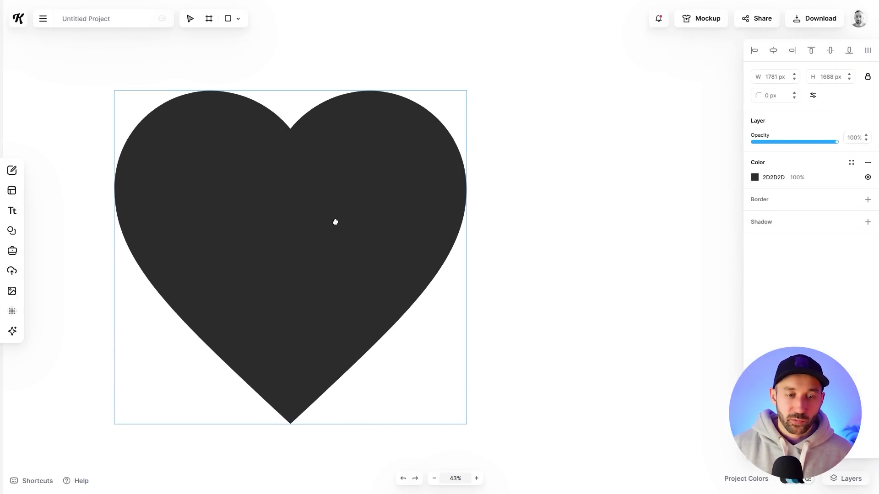
pyautogui.scroll(2, 281, 107)
pyautogui.scroll(-3, 342, 160)
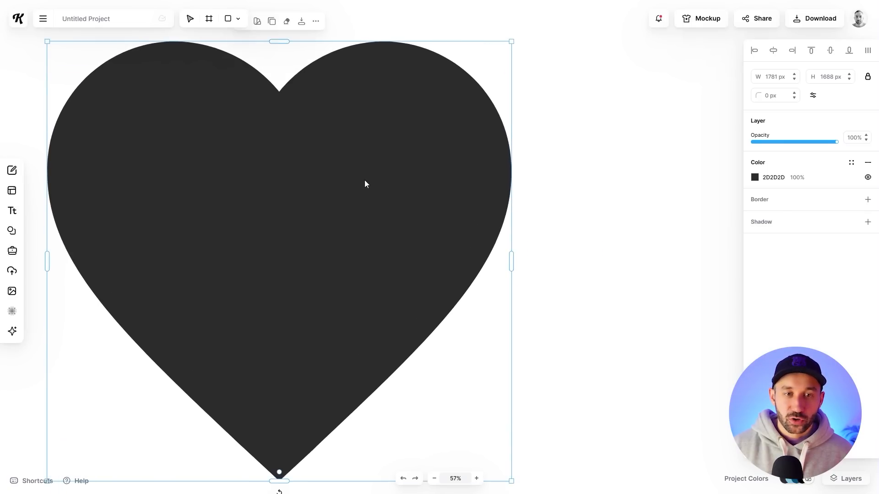
pyautogui.scroll(-2, 363, 180)
pyautogui.scroll(2, 364, 178)
pyautogui.moveTo(271, 460); pyautogui.dragTo(285, 386)
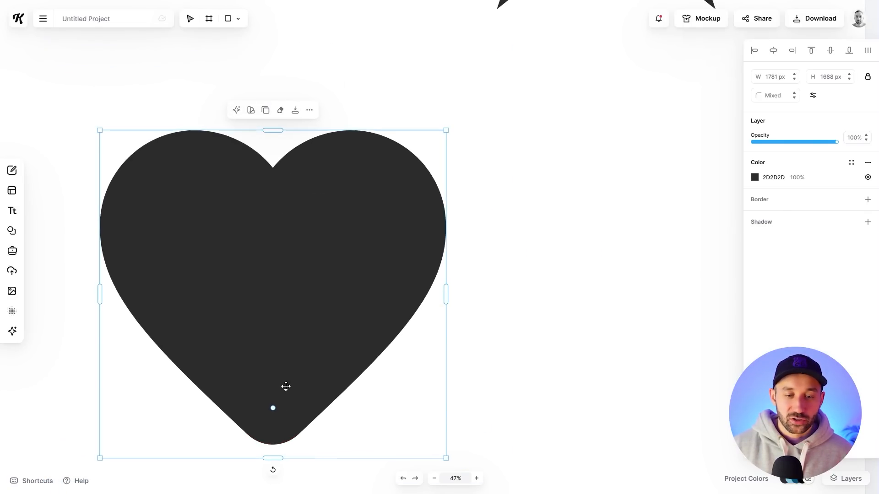
pyautogui.scroll(-2, 563, 241)
pyautogui.click(585, 191)
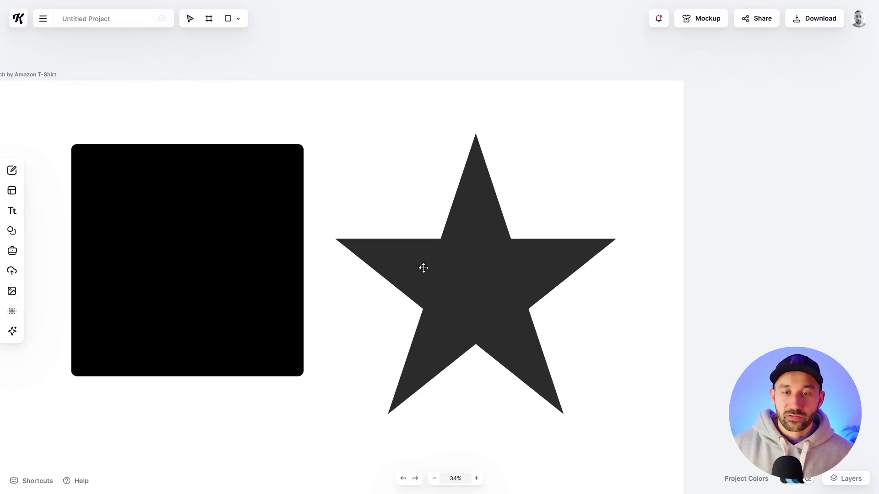
# - Return to the black square above the heart and select it
pyautogui.scroll(-2, 406, 259)
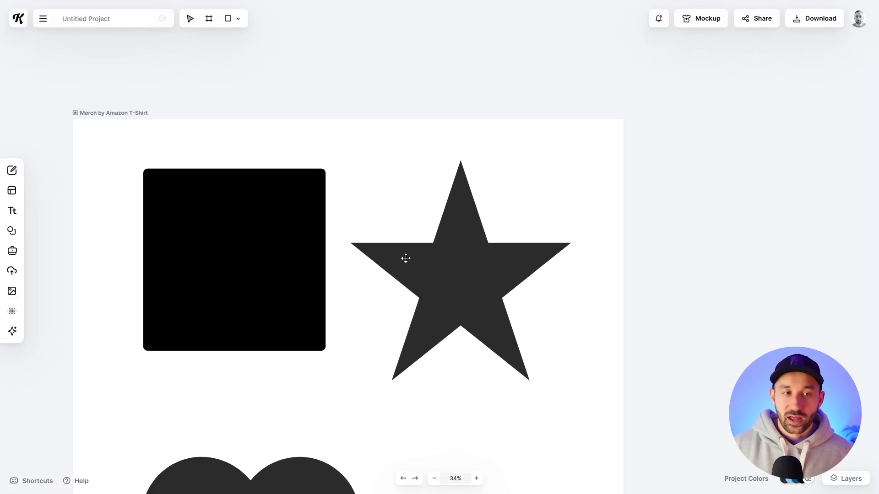
pyautogui.moveTo(435, 251); pyautogui.dragTo(424, 230)
pyautogui.click(216, 196)
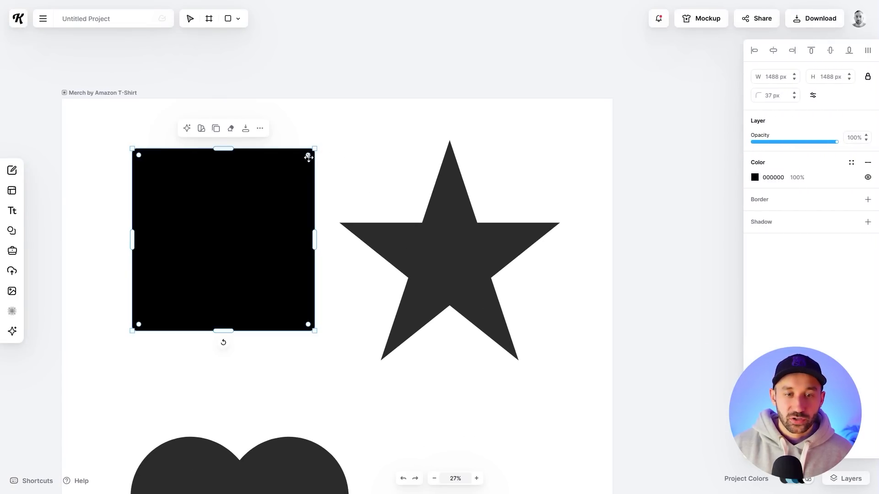
pyautogui.click(314, 144)
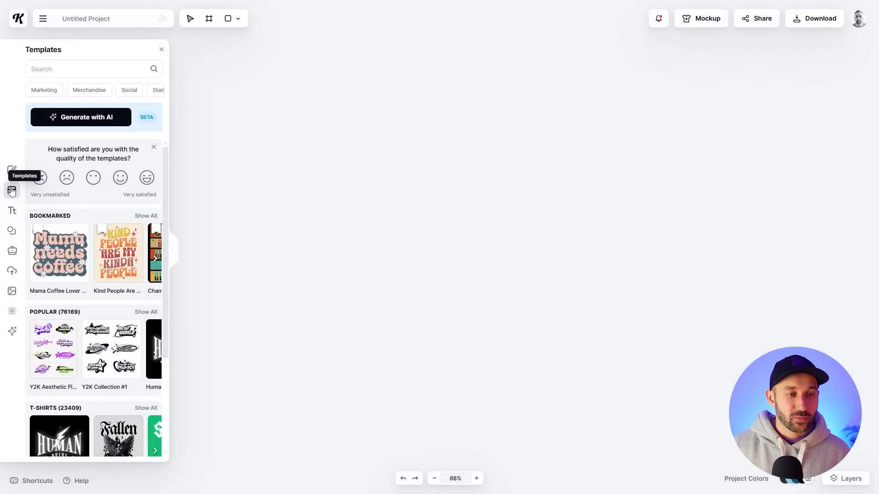
# - Insert the bookmarked Mama Coffee Lover template into the project
pyautogui.scroll(-9, 52, 288)
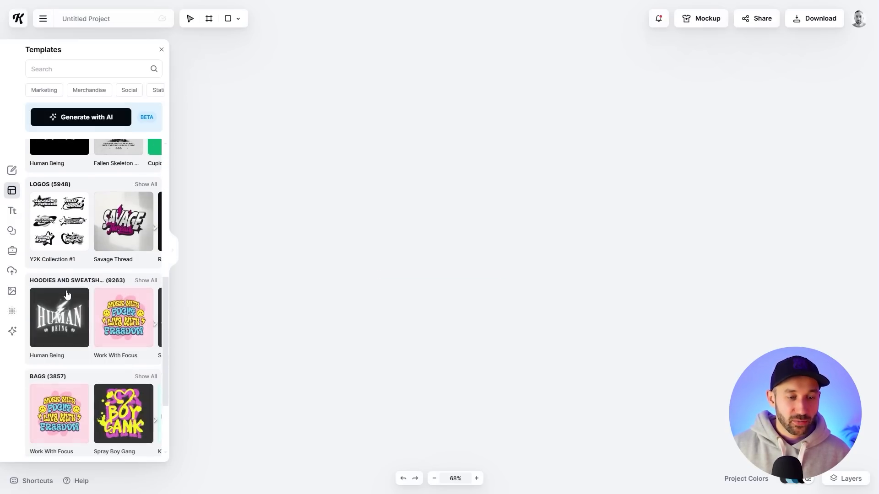
pyautogui.scroll(10, 87, 348)
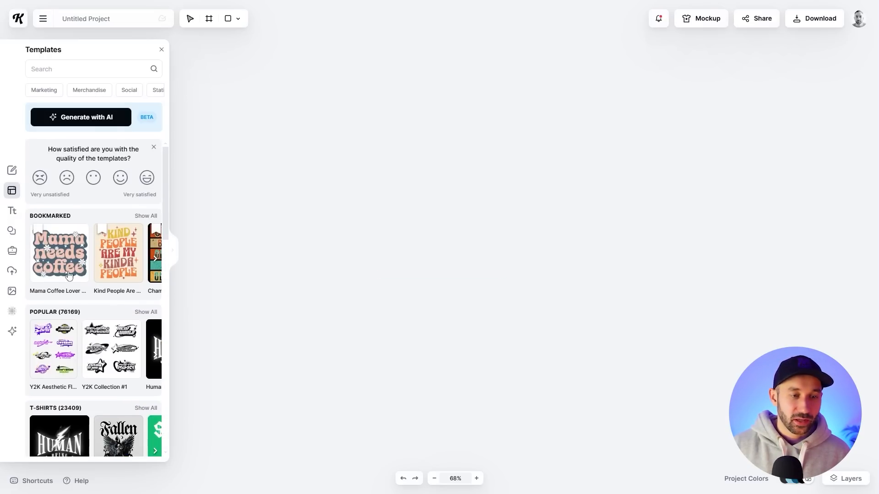
pyautogui.click(56, 257)
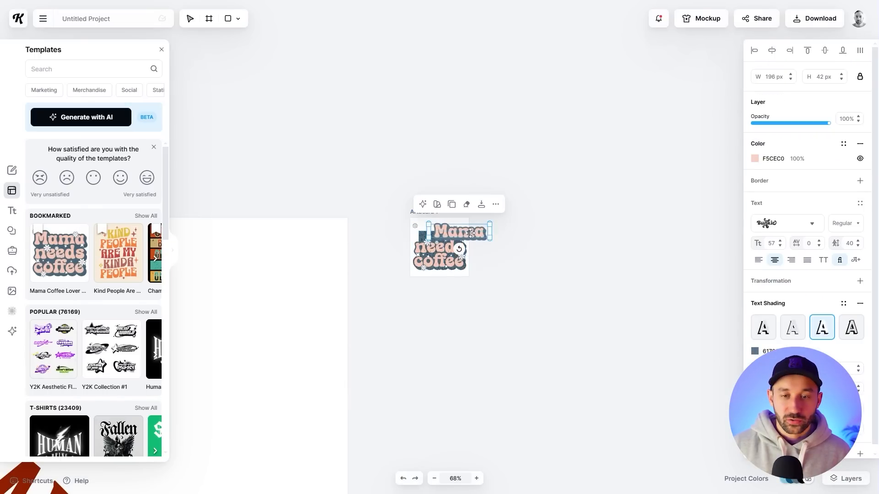
# - Select the artboard holding the Mama needs coffee design and close the template browser
pyautogui.scroll(2, 563, 261)
pyautogui.click(558, 260)
pyautogui.moveTo(398, 204); pyautogui.dragTo(257, 155)
pyautogui.scroll(4, 220, 209)
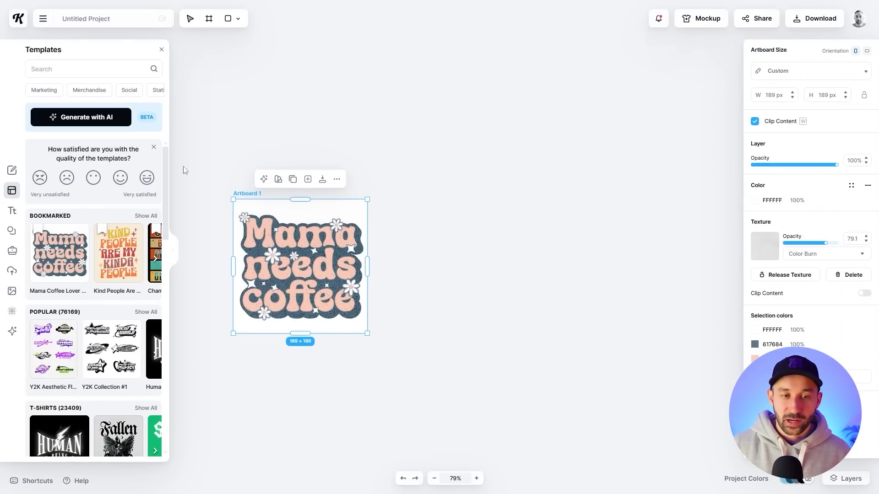
pyautogui.click(161, 51)
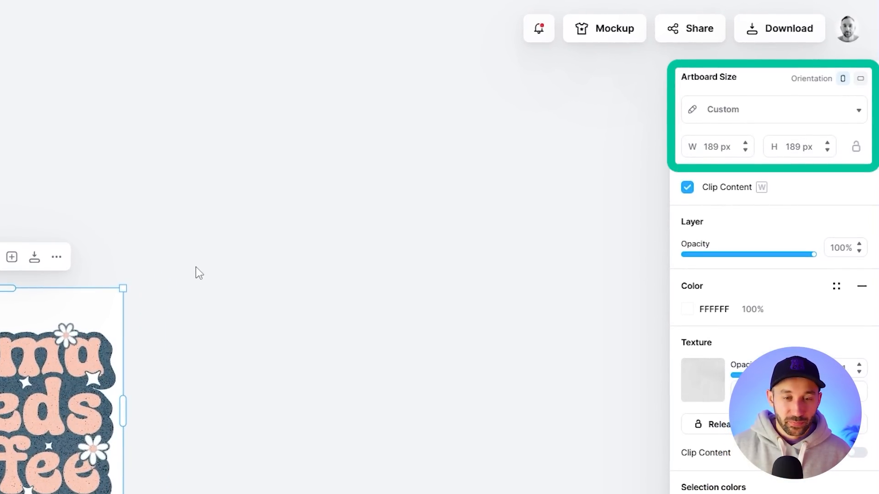
# - Set the width of the Mama needs coffee artboard to 4500 px
pyautogui.scroll(-1, 63, 369)
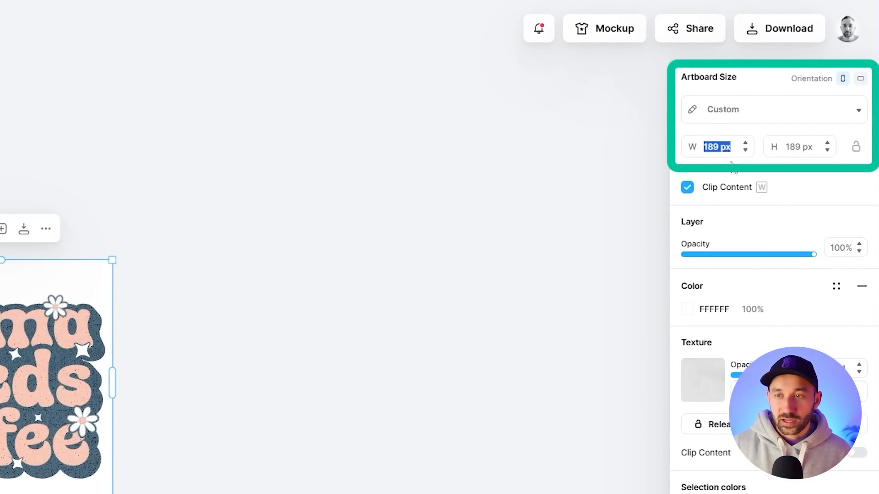
pyautogui.write('4550')
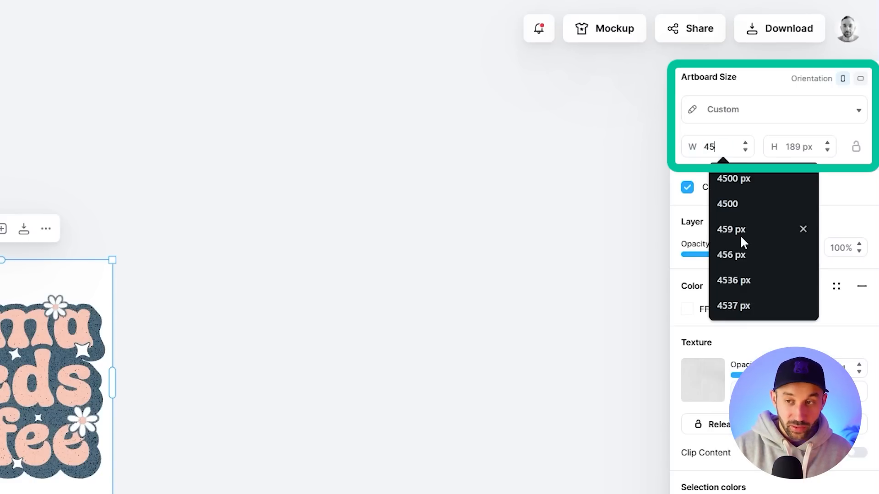
pyautogui.press('BackSpace')
pyautogui.press('BackSpace')
pyautogui.write('00')
pyautogui.press('Return')
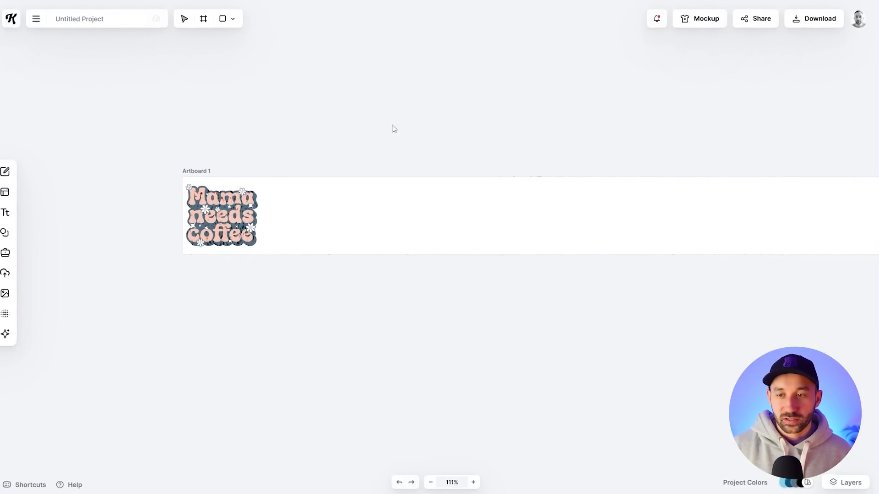
# - Set the height of the Mama needs coffee artboard to 5400 px
pyautogui.moveTo(470, 116); pyautogui.dragTo(374, 124)
pyautogui.scroll(-2, 492, 130)
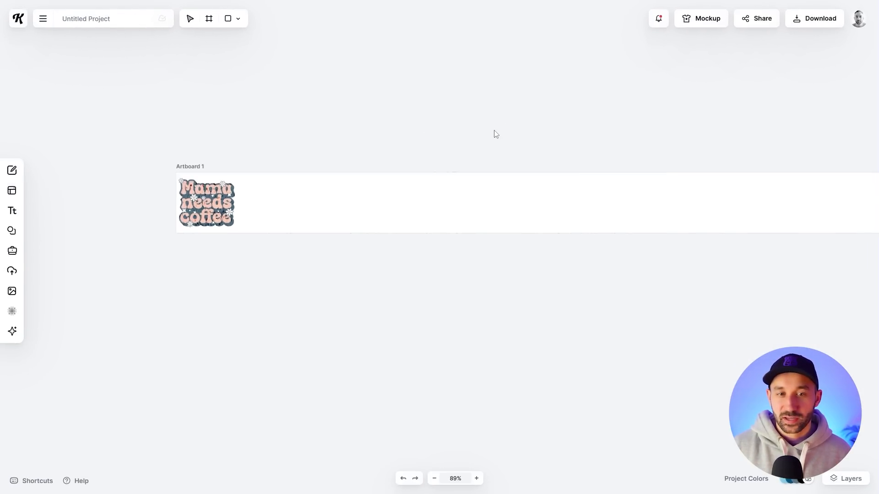
pyautogui.moveTo(483, 122); pyautogui.dragTo(407, 146)
pyautogui.scroll(-3, 281, 196)
pyautogui.scroll(-2, 328, 163)
pyautogui.moveTo(578, 119); pyautogui.dragTo(398, 149)
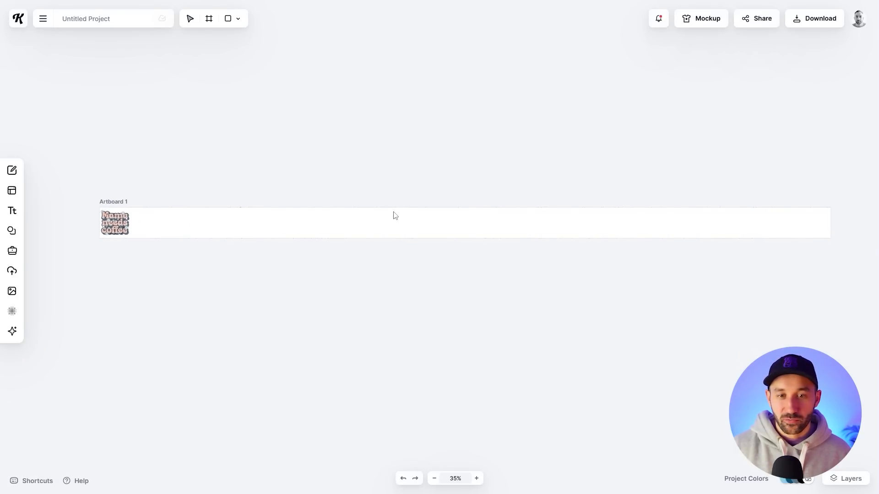
pyautogui.click(161, 210)
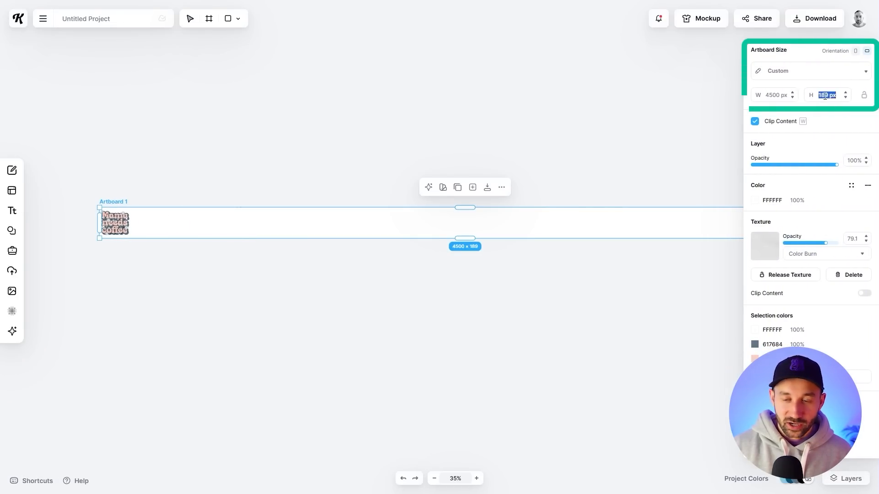
pyautogui.write('54')
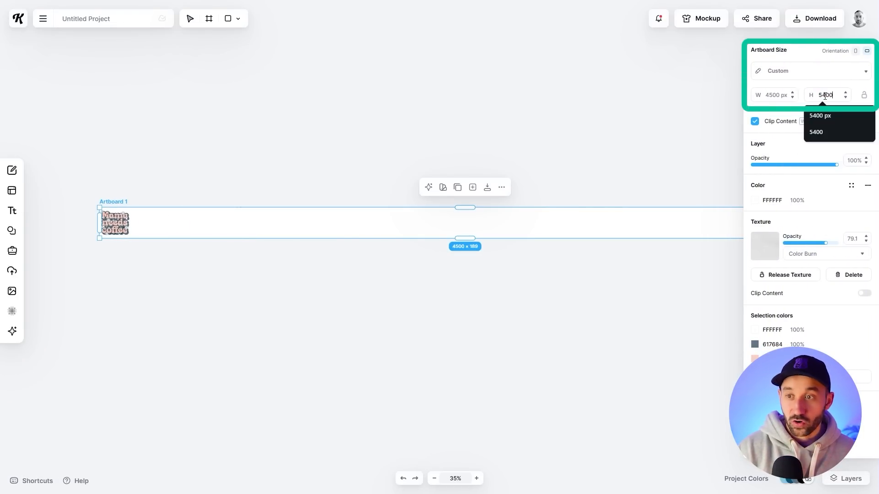
pyautogui.write('00')
pyautogui.press('Return')
pyautogui.click(88, 193)
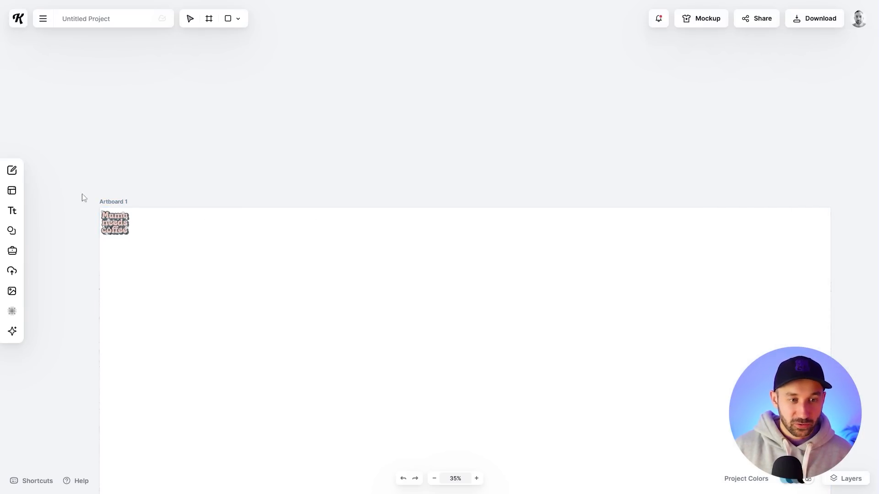
# - Scale the Mama needs coffee design up to about 4666 × 3592 px so it fills the artboard's width
pyautogui.click(114, 223)
pyautogui.moveTo(130, 236); pyautogui.dragTo(367, 379)
pyautogui.scroll(-3, 361, 368)
pyautogui.moveTo(506, 396); pyautogui.dragTo(322, 194)
pyautogui.moveTo(211, 230); pyautogui.dragTo(477, 433)
pyautogui.hscroll(-2, 455, 335)
pyautogui.moveTo(457, 304); pyautogui.dragTo(449, 367)
pyautogui.hscroll(1, 497, 366)
pyautogui.click(533, 274)
pyautogui.moveTo(426, 240); pyautogui.dragTo(464, 234)
pyautogui.hotkey('ctrl', 'z')
# - Select all elements of the enlarged design and centre them horizontally and vertically on the artboard
pyautogui.moveTo(111, 84); pyautogui.dragTo(531, 444)
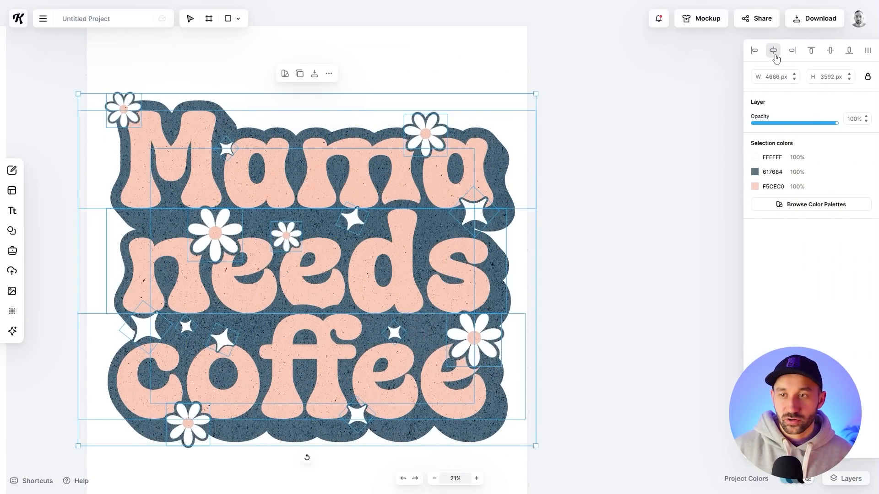
pyautogui.click(830, 50)
pyautogui.click(626, 123)
# - Insert a second copy of the bookmarked Mama Coffee Lover template beside the first artboard and close the template browser
pyautogui.scroll(1, 239, 73)
pyautogui.moveTo(67, 56); pyautogui.dragTo(331, 25)
pyautogui.moveTo(565, 92); pyautogui.dragTo(266, 107)
pyautogui.click(483, 114)
pyautogui.moveTo(374, 125); pyautogui.dragTo(230, 180)
pyautogui.scroll(3, 463, 177)
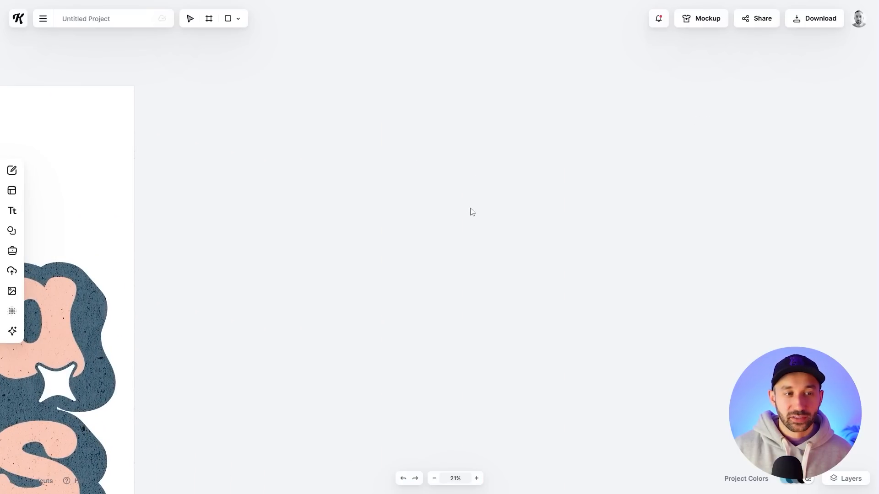
pyautogui.moveTo(455, 205); pyautogui.dragTo(362, 155)
pyautogui.click(12, 190)
pyautogui.click(67, 254)
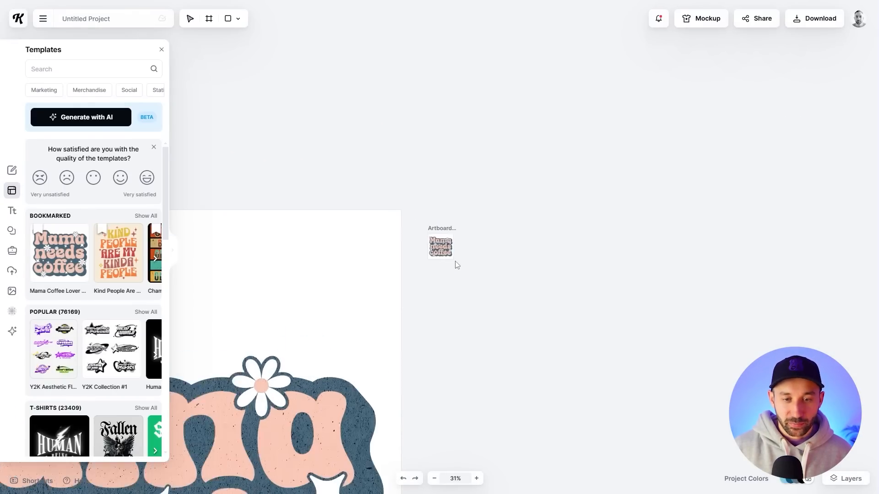
pyautogui.scroll(5, 456, 263)
pyautogui.moveTo(412, 196); pyautogui.dragTo(339, 156)
pyautogui.scroll(2, 329, 165)
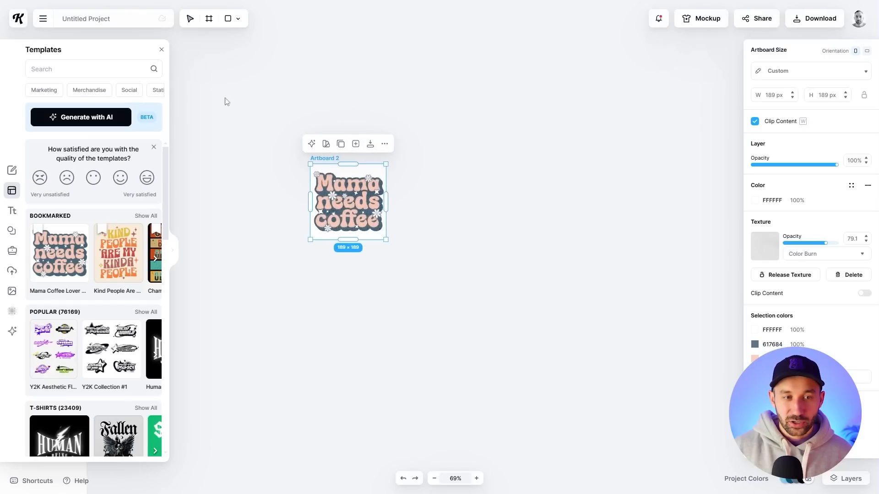
pyautogui.click(161, 49)
# - Try stretching the second artboard from its right and upper edges, and undo both changes
pyautogui.scroll(2, 383, 207)
pyautogui.scroll(2, 382, 206)
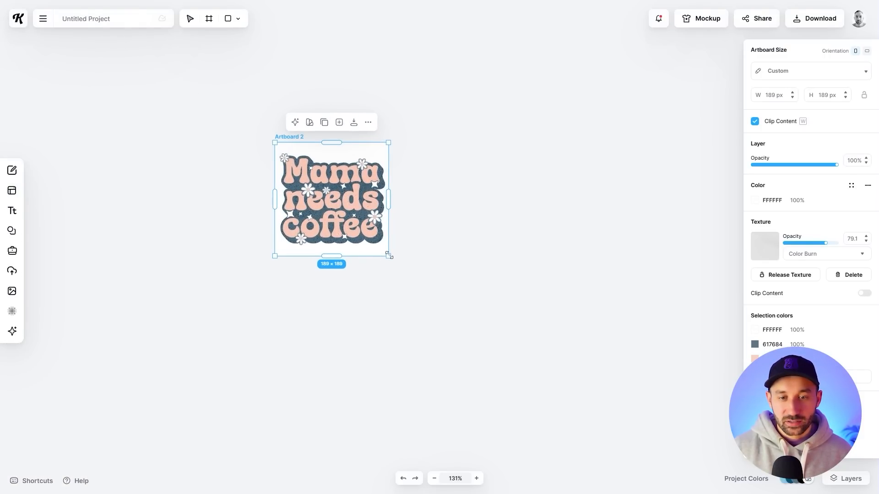
pyautogui.moveTo(388, 203); pyautogui.dragTo(416, 201)
pyautogui.moveTo(346, 143); pyautogui.dragTo(351, 121)
pyautogui.hotkey('ctrl', 'z')
pyautogui.hotkey('ctrl', 'z')
# - Scale the second artboard together with its design from its lower-right corner to about 689 × 689 px
pyautogui.scroll(2, 380, 183)
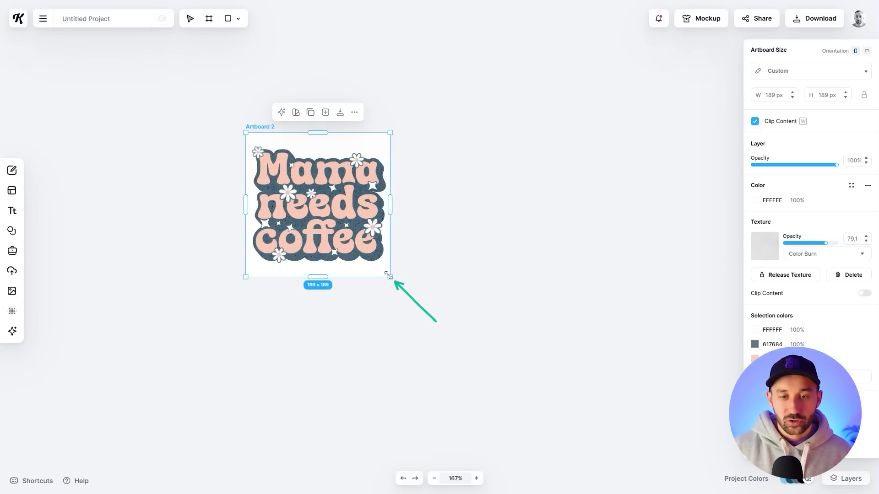
pyautogui.moveTo(388, 274); pyautogui.dragTo(530, 416)
pyautogui.scroll(-5, 318, 238)
pyautogui.moveTo(434, 334); pyautogui.dragTo(577, 439)
pyautogui.moveTo(577, 440); pyautogui.dragTo(590, 452)
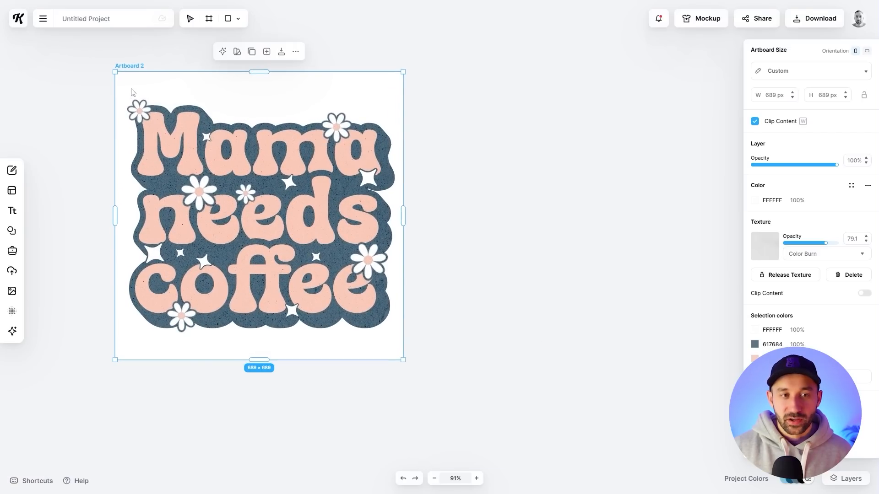
# - Lock the second artboard's aspect ratio and set its width to 4500 px
pyautogui.click(449, 184)
pyautogui.scroll(2, 260, 159)
pyautogui.click(210, 133)
pyautogui.click(156, 83)
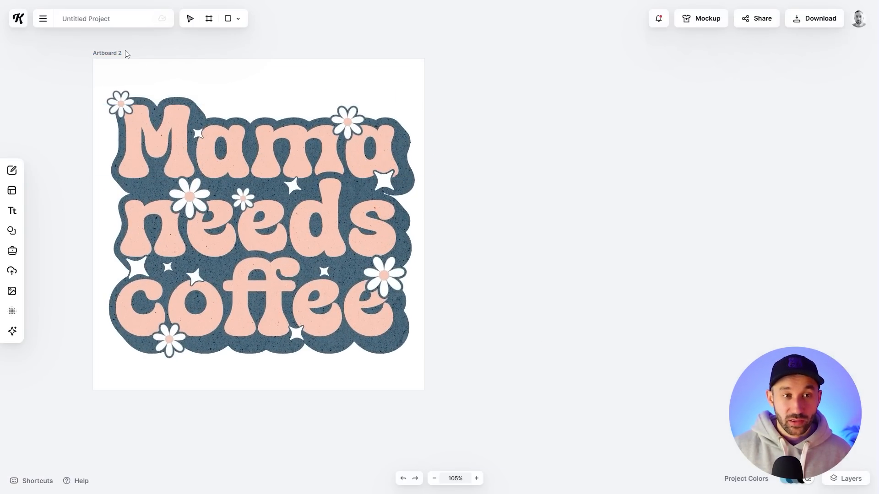
pyautogui.click(109, 54)
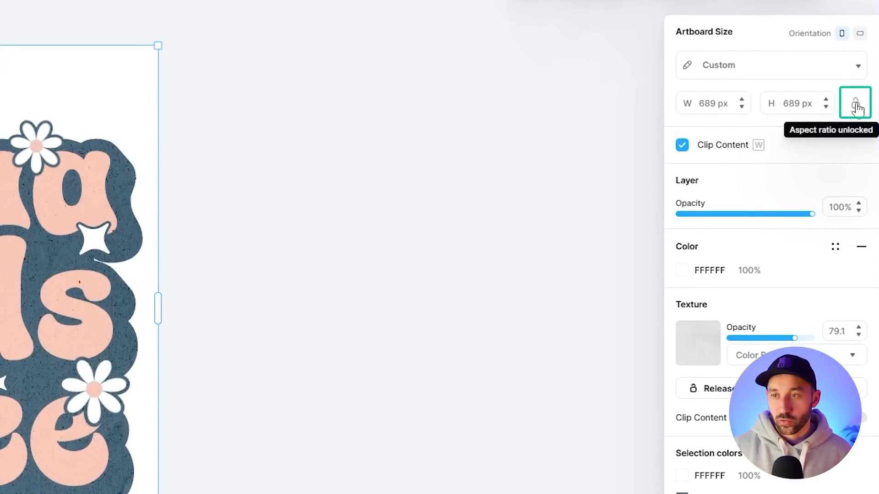
pyautogui.click(856, 107)
pyautogui.write('4500')
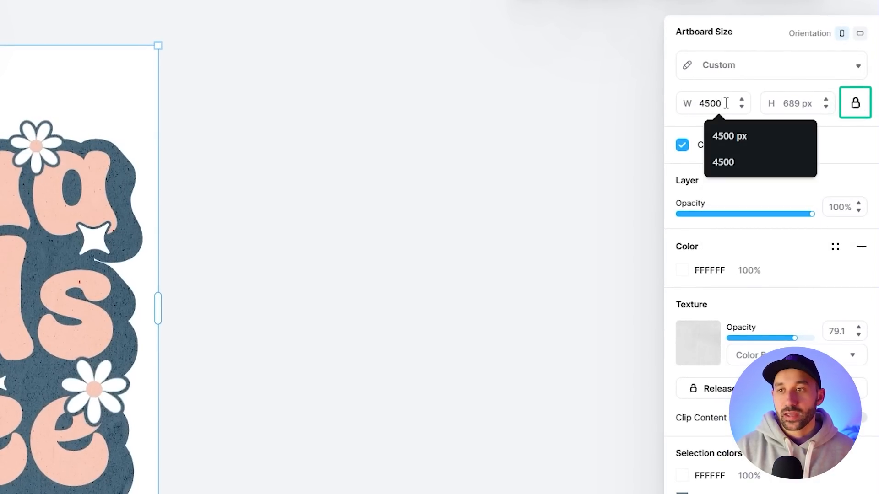
pyautogui.press('Return')
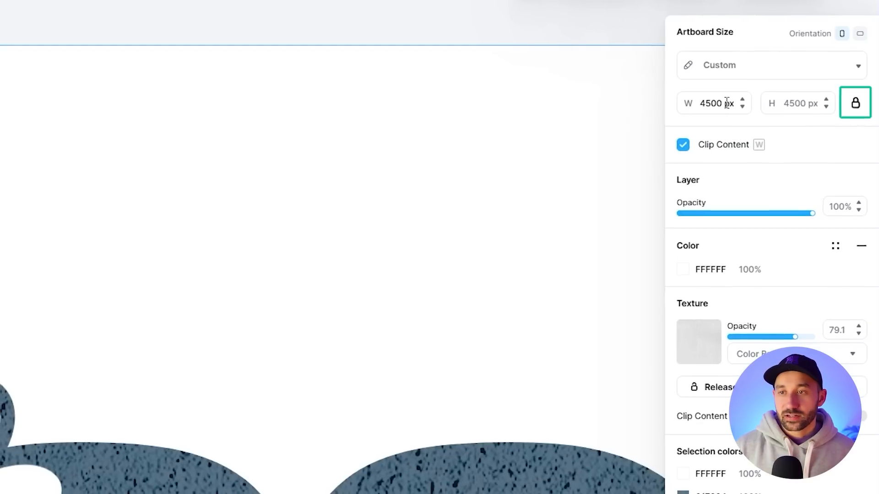
# - Set the height of the second artboard to 5400 px
pyautogui.scroll(-10, 517, 124)
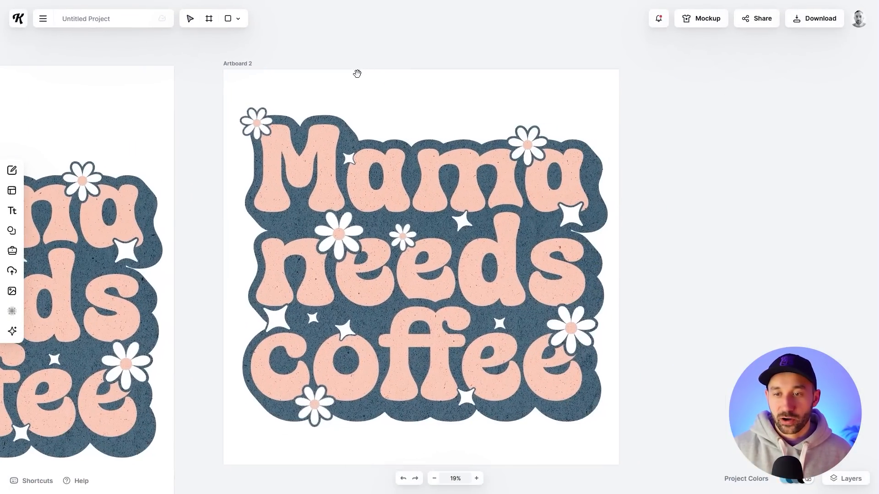
pyautogui.moveTo(303, 64); pyautogui.dragTo(308, 64)
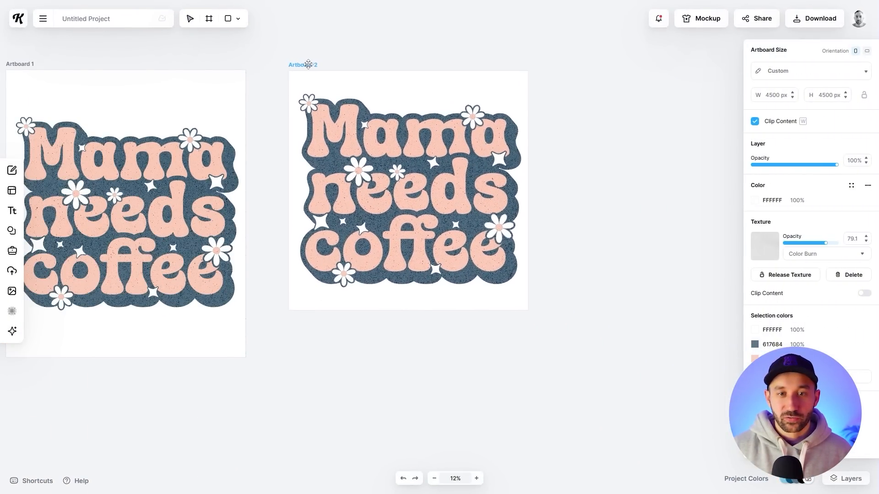
pyautogui.scroll(3, 488, 153)
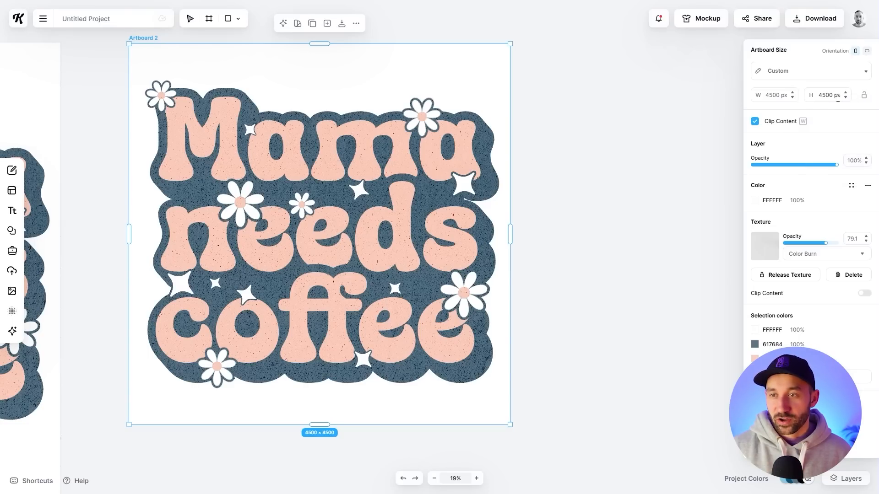
pyautogui.write('540')
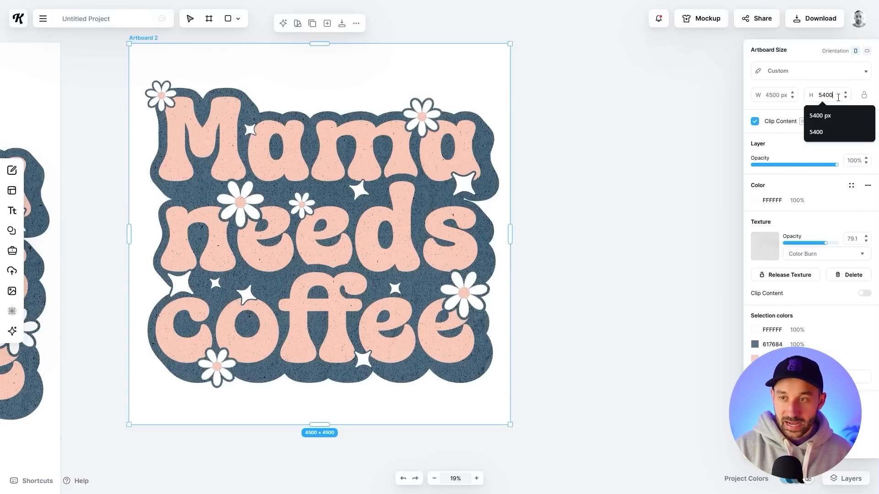
pyautogui.write('0')
pyautogui.press('Return')
pyautogui.click(545, 187)
pyautogui.scroll(-3, 545, 186)
pyautogui.scroll(2, 547, 187)
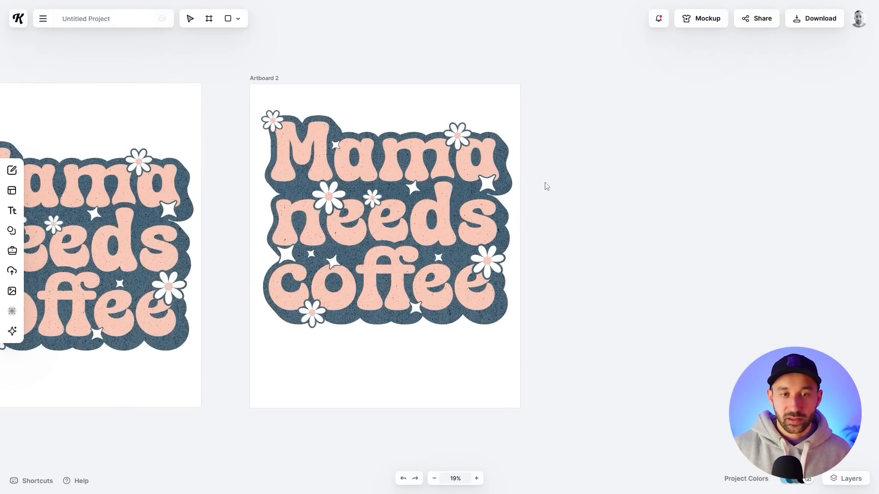
# - Examine the design on the second artboard and compare it with the one on the first artboard
pyautogui.scroll(1, 545, 186)
pyautogui.click(437, 157)
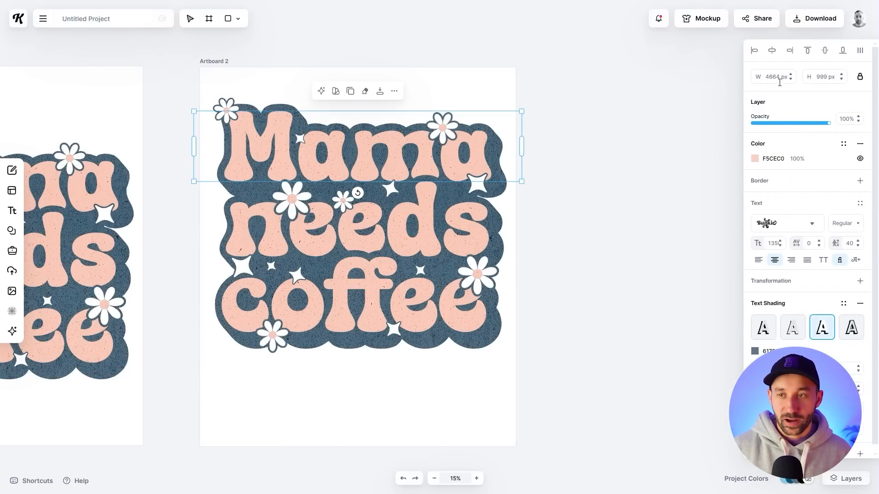
pyautogui.moveTo(236, 96); pyautogui.dragTo(602, 437)
pyautogui.click(585, 398)
pyautogui.moveTo(314, 225); pyautogui.dragTo(569, 248)
pyautogui.moveTo(92, 83); pyautogui.dragTo(17, 84)
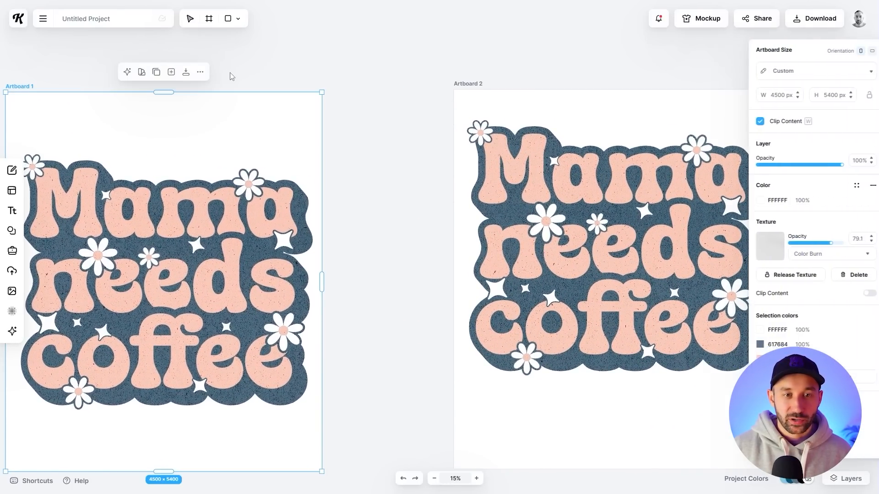
pyautogui.click(230, 76)
pyautogui.moveTo(564, 100); pyautogui.dragTo(344, 102)
pyautogui.scroll(2, 451, 192)
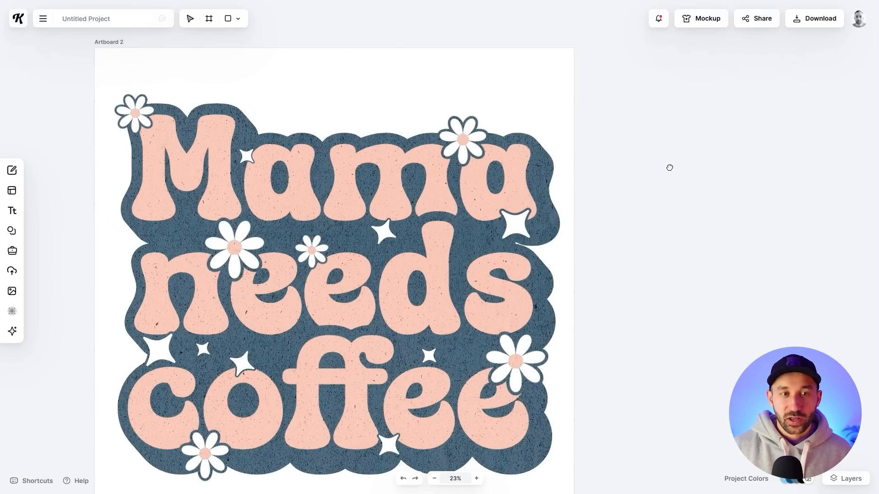
pyautogui.click(92, 48)
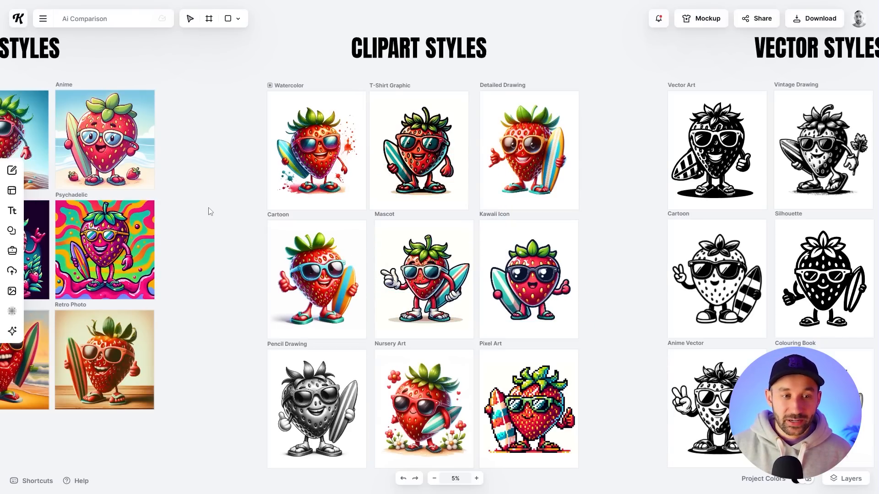
# - Look over the surfing strawberry examples under the image, clipart and vector styles in the Ai Comparison project
pyautogui.scroll(-2, 208, 211)
pyautogui.scroll(2, 208, 210)
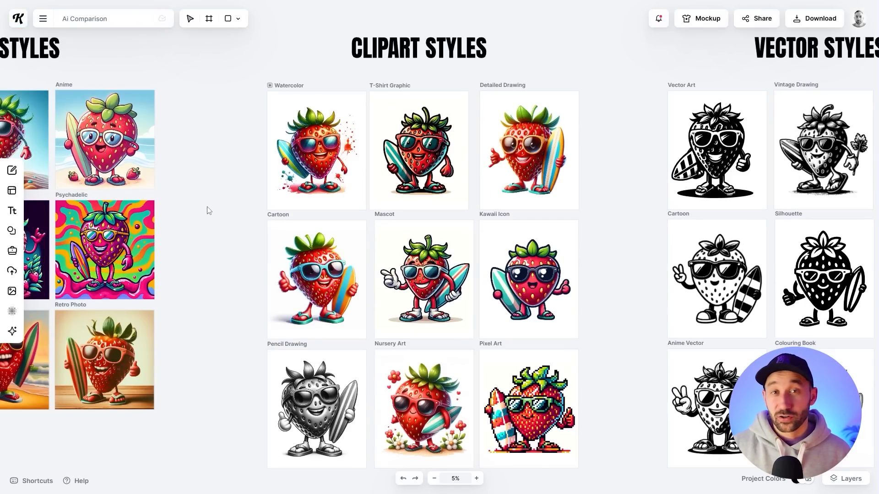
pyautogui.scroll(-2, 210, 211)
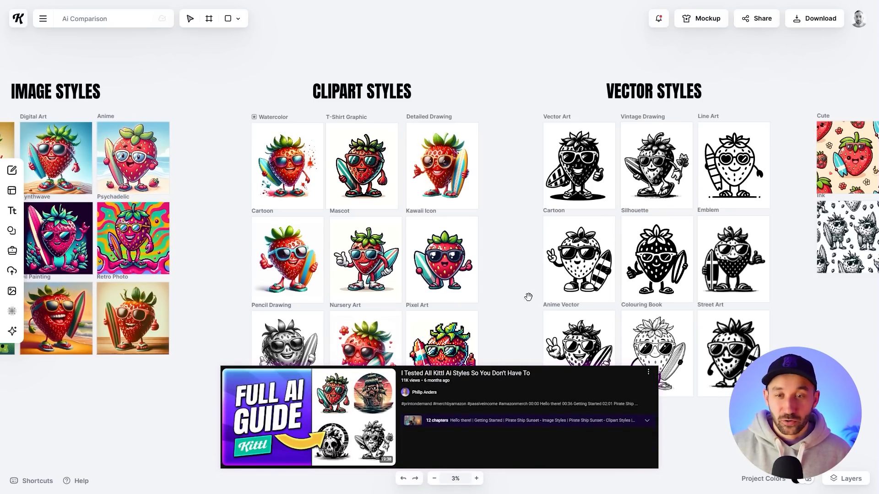
pyautogui.scroll(-10, 528, 297)
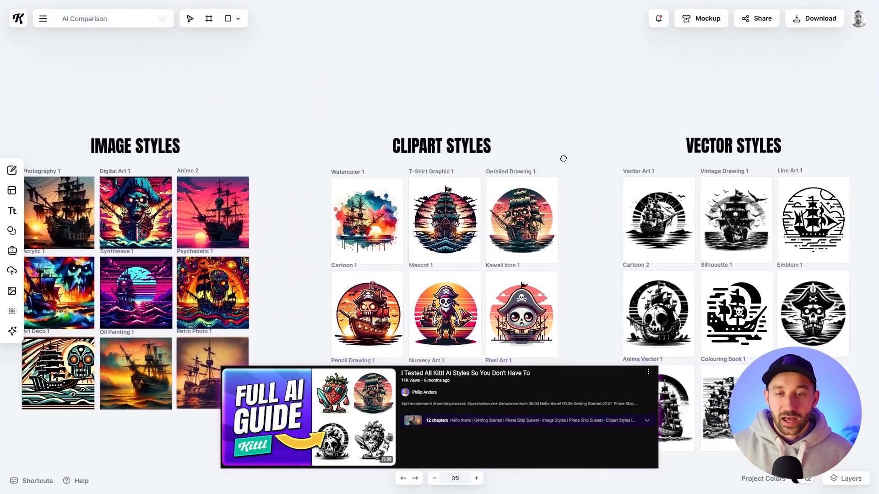
pyautogui.moveTo(563, 158); pyautogui.dragTo(365, 186)
pyautogui.moveTo(360, 118); pyautogui.dragTo(488, 311)
pyautogui.moveTo(443, 220); pyautogui.dragTo(543, 393)
pyautogui.scroll(2, 303, 207)
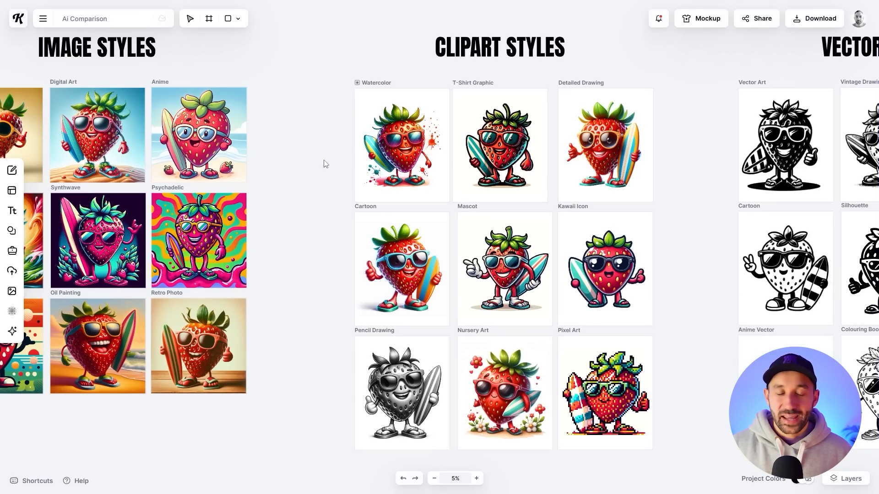
pyautogui.moveTo(324, 136); pyautogui.dragTo(288, 159)
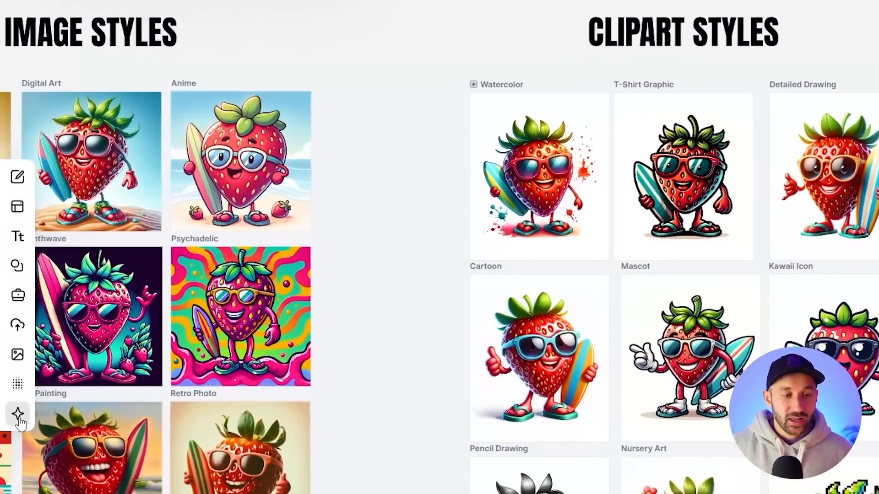
# - Open the AI Image Generator and browse its complete clipart and vector style collections
pyautogui.moveTo(18, 416)
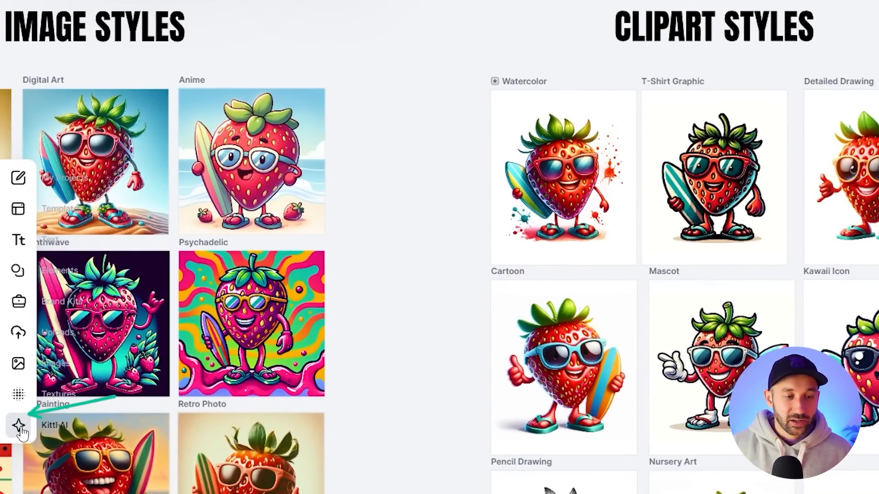
pyautogui.click(19, 427)
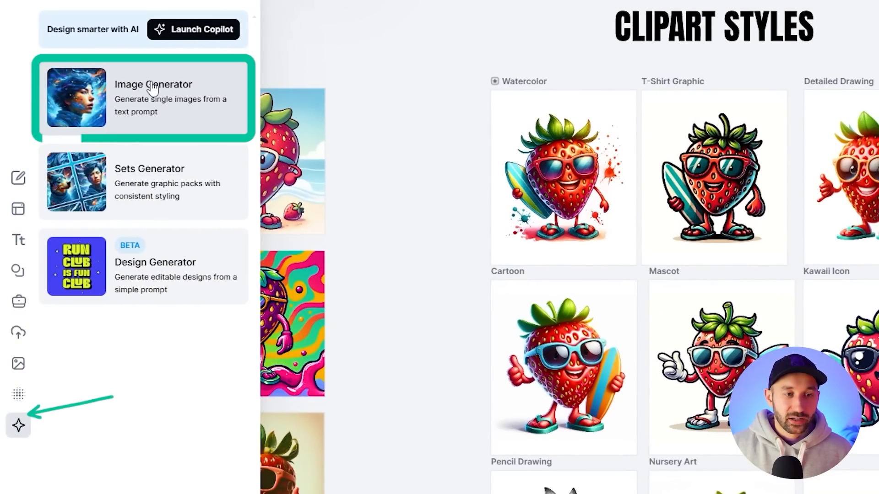
pyautogui.click(153, 88)
pyautogui.scroll(-3, 137, 352)
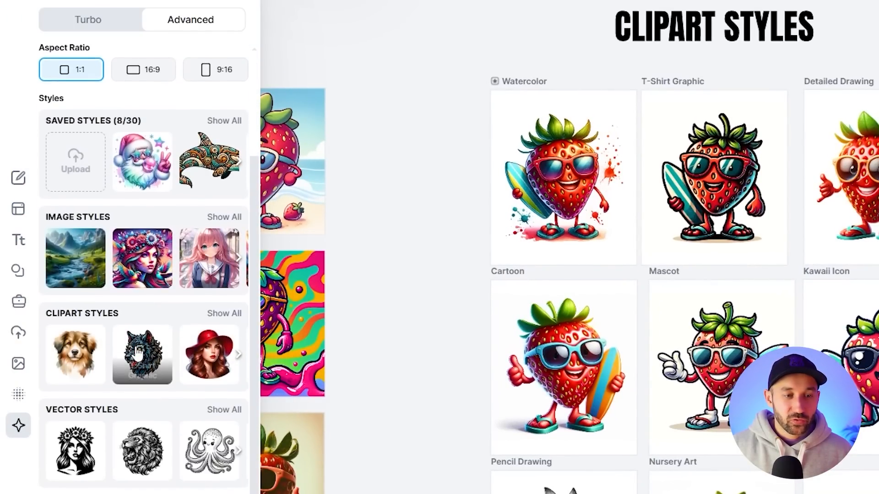
pyautogui.scroll(-1, 137, 353)
pyautogui.click(212, 289)
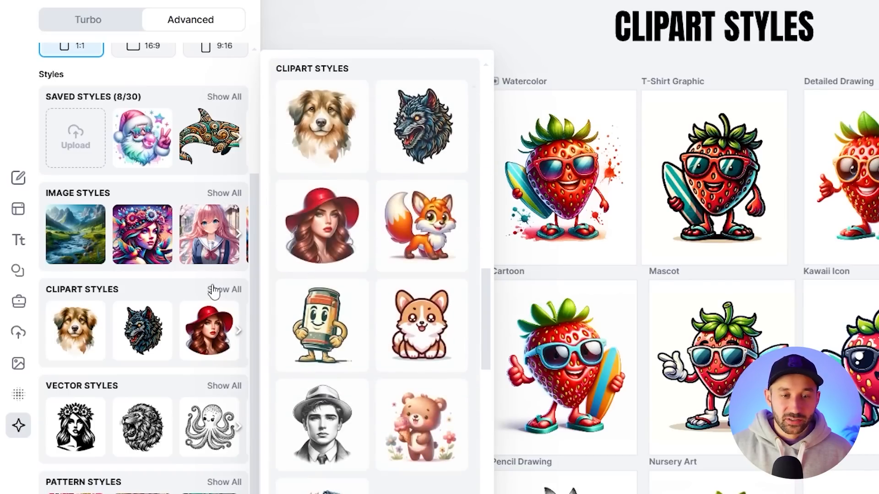
pyautogui.scroll(-7, 402, 320)
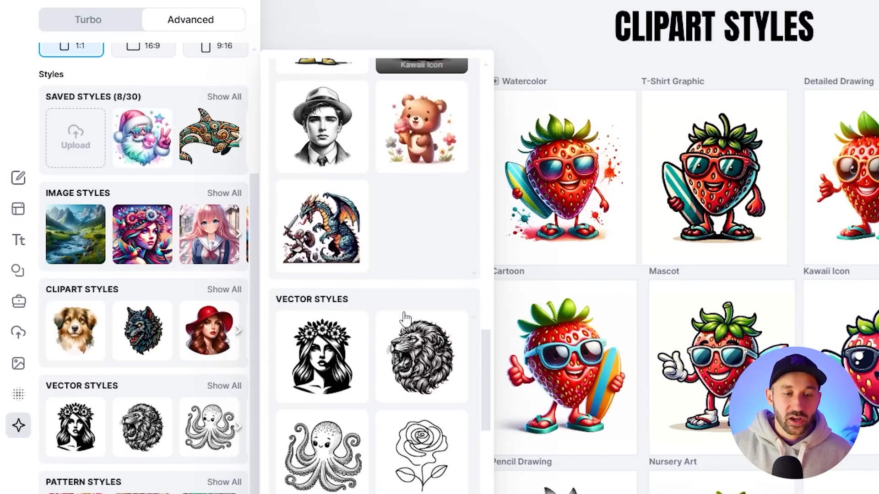
pyautogui.scroll(-3, 426, 327)
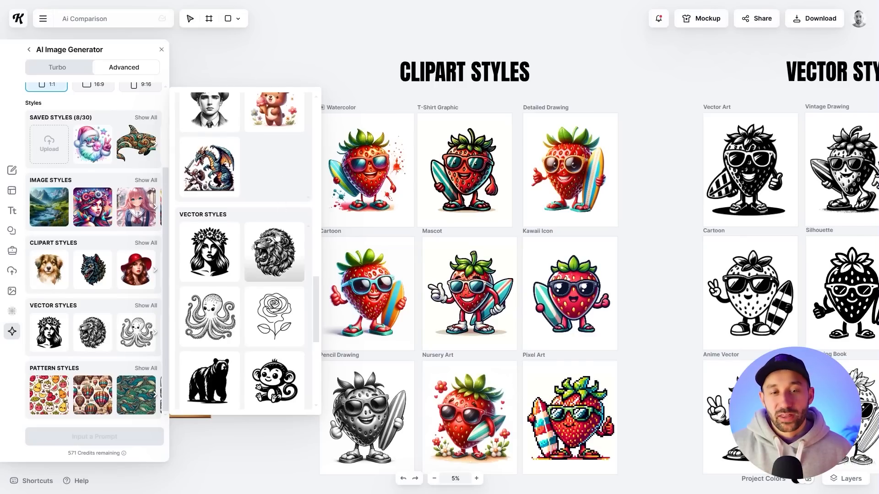
# - Review the clipart style collection and compare it with the clipart strawberry examples on the canvas
pyautogui.scroll(2, 277, 229)
pyautogui.scroll(2, 270, 201)
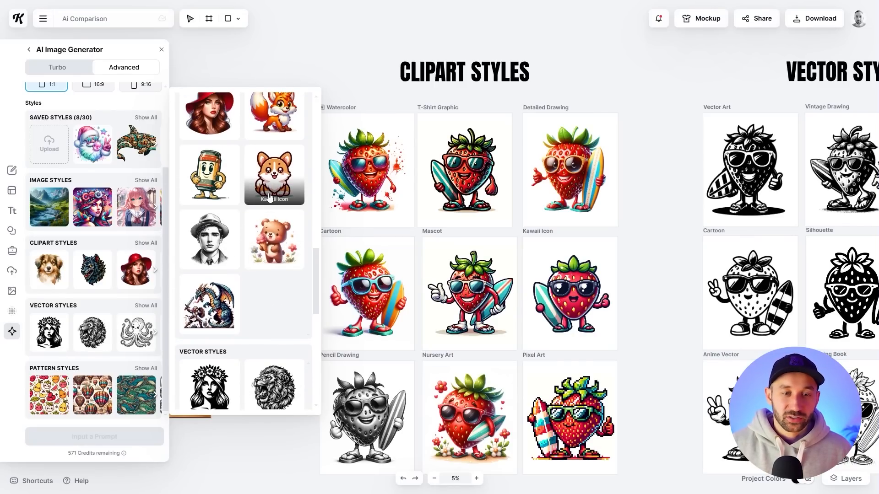
pyautogui.scroll(1, 247, 179)
pyautogui.scroll(2, 209, 183)
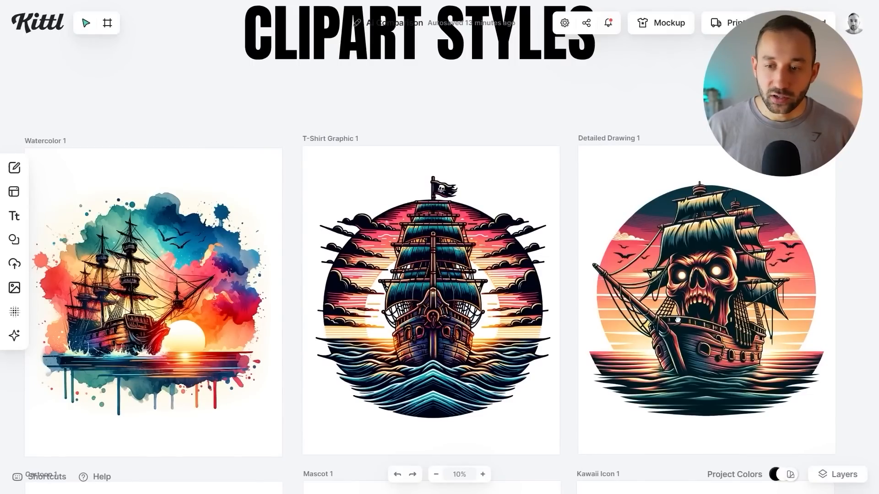
pyautogui.moveTo(678, 319); pyautogui.dragTo(539, 323)
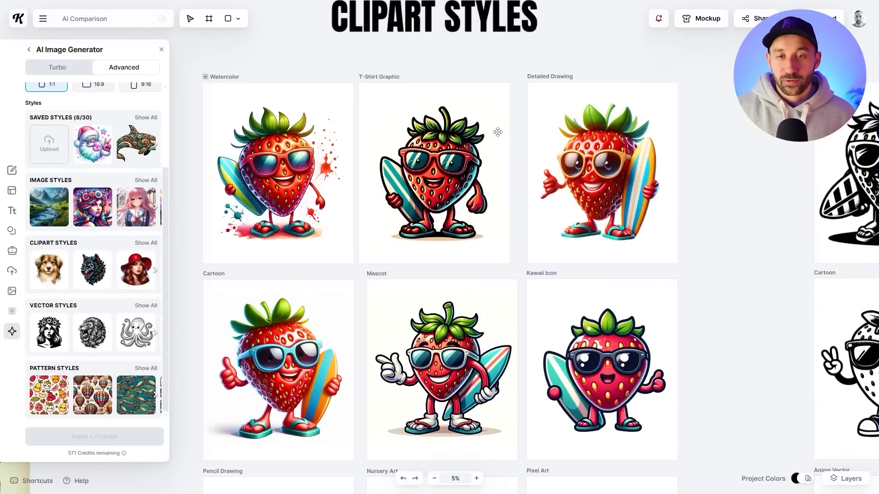
pyautogui.scroll(2, 511, 60)
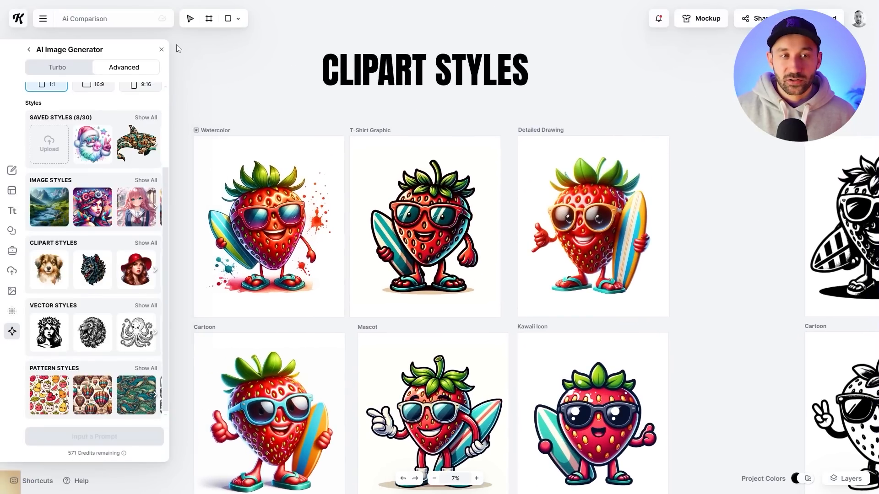
# - Close the AI Image Generator, select the T-Shirt Graphic strawberry image and show the project's layers
pyautogui.click(161, 49)
pyautogui.click(443, 210)
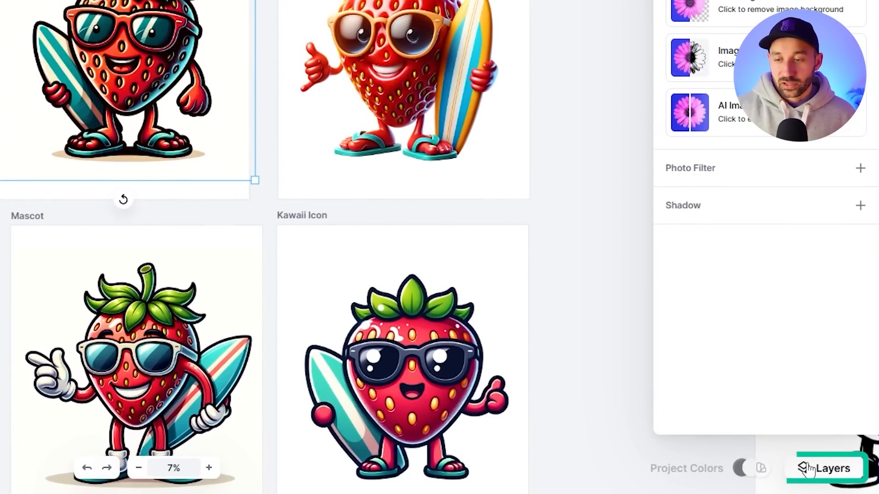
pyautogui.click(808, 470)
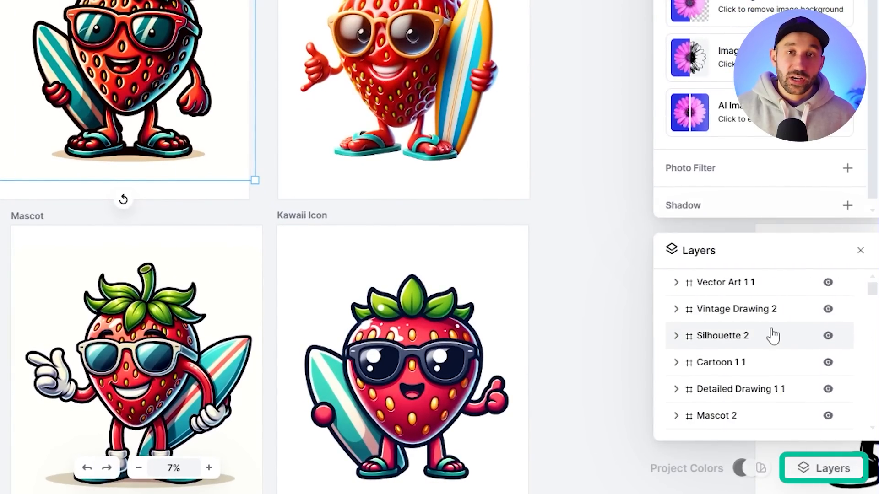
# - Look through the artboards in the layer list and expand Retro Photo 1 to see its contents
pyautogui.scroll(-10, 771, 334)
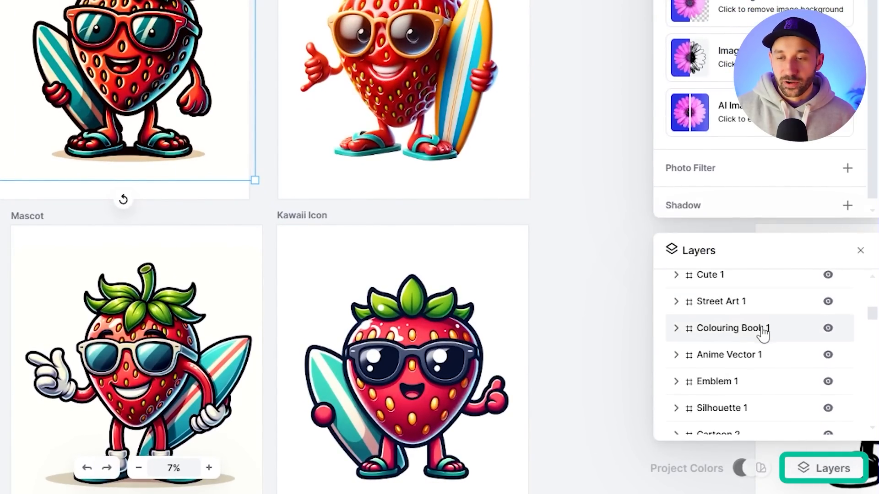
pyautogui.scroll(-3, 742, 325)
pyautogui.moveTo(742, 315)
pyautogui.mouseDown()
pyautogui.moveTo(748, 351)
pyautogui.moveTo(747, 340)
pyautogui.mouseUp()
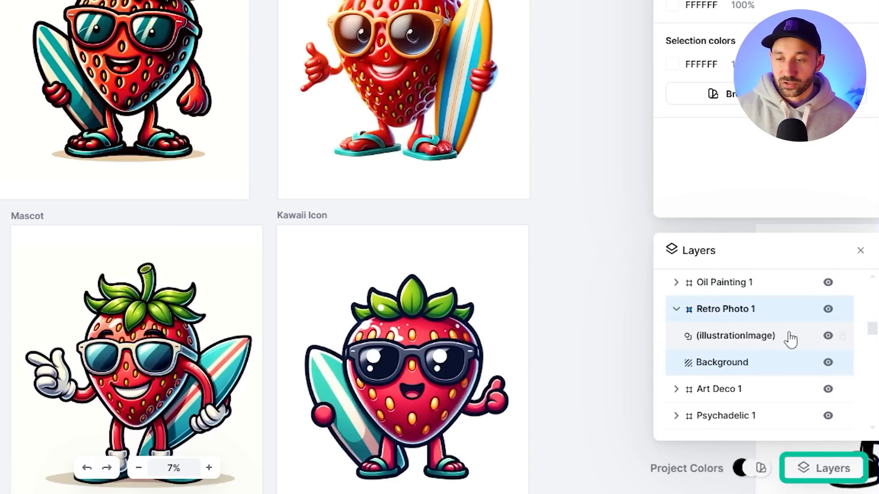
pyautogui.scroll(15, 781, 347)
pyautogui.scroll(-13, 781, 348)
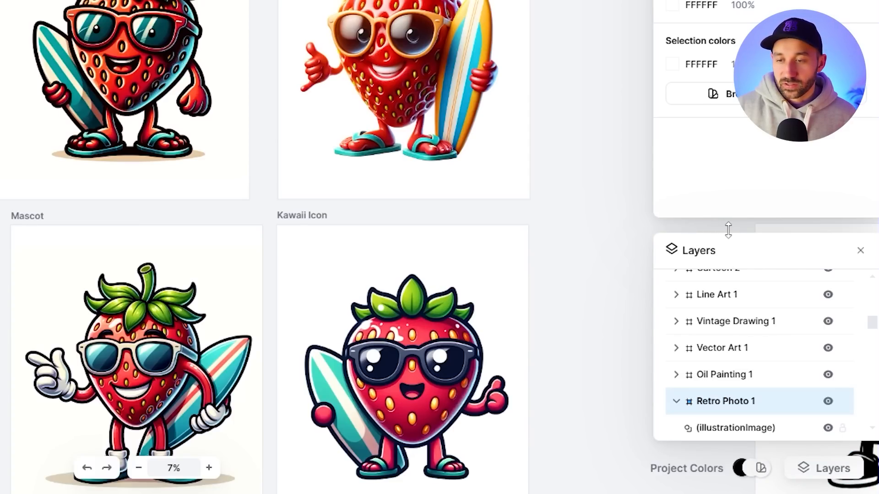
# - Enlarge the layer list to show more artboards, browse its entries, and readjust its height to keep it tall
pyautogui.moveTo(729, 231); pyautogui.dragTo(739, 0)
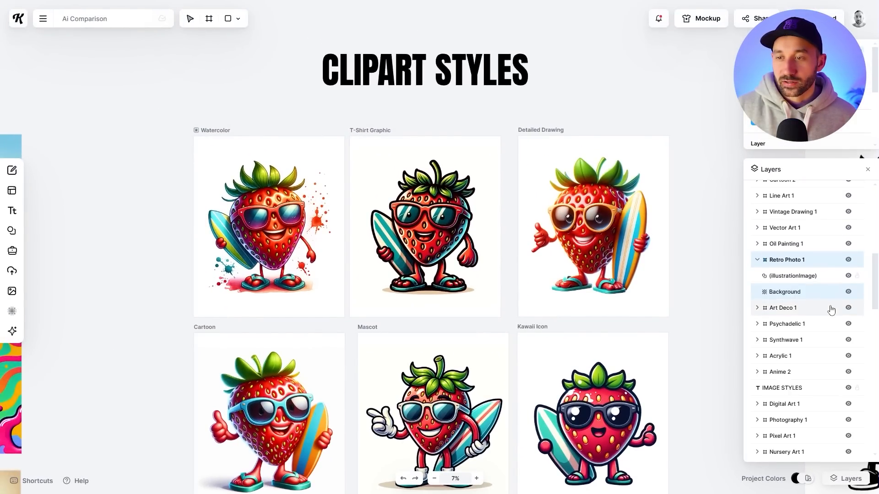
pyautogui.scroll(-15, 830, 311)
pyautogui.scroll(15, 819, 282)
pyautogui.scroll(-15, 877, 375)
pyautogui.moveTo(877, 372)
pyautogui.mouseDown()
pyautogui.moveTo(876, 457)
pyautogui.moveTo(861, 205)
pyautogui.moveTo(873, 232)
pyautogui.moveTo(875, 412)
pyautogui.mouseUp()
pyautogui.scroll(2, 823, 319)
pyautogui.scroll(-2, 822, 319)
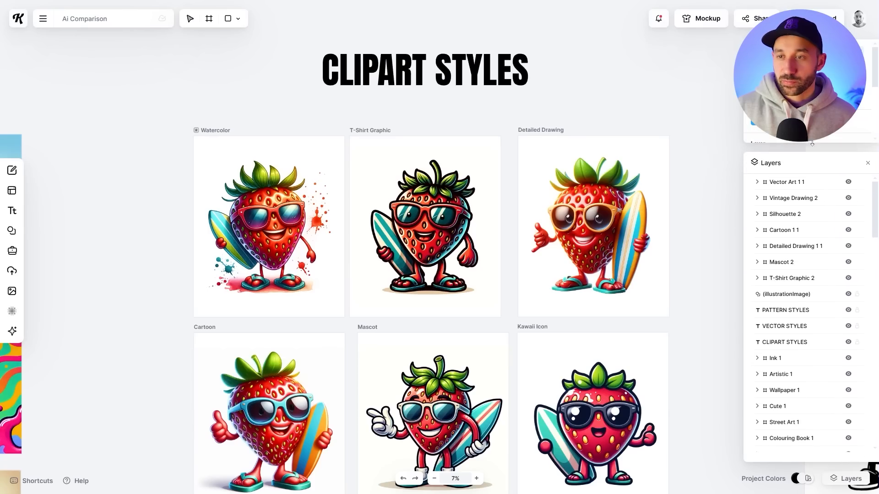
pyautogui.moveTo(812, 143); pyautogui.dragTo(816, 207)
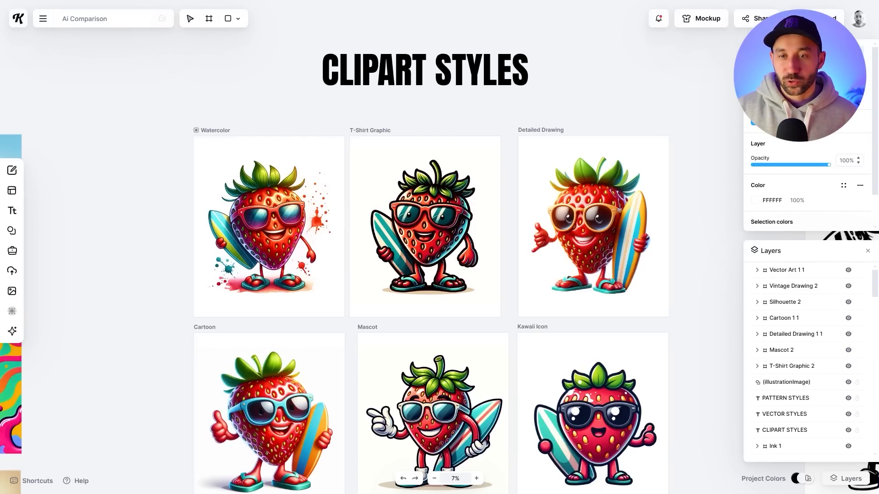
pyautogui.moveTo(845, 242); pyautogui.dragTo(840, 129)
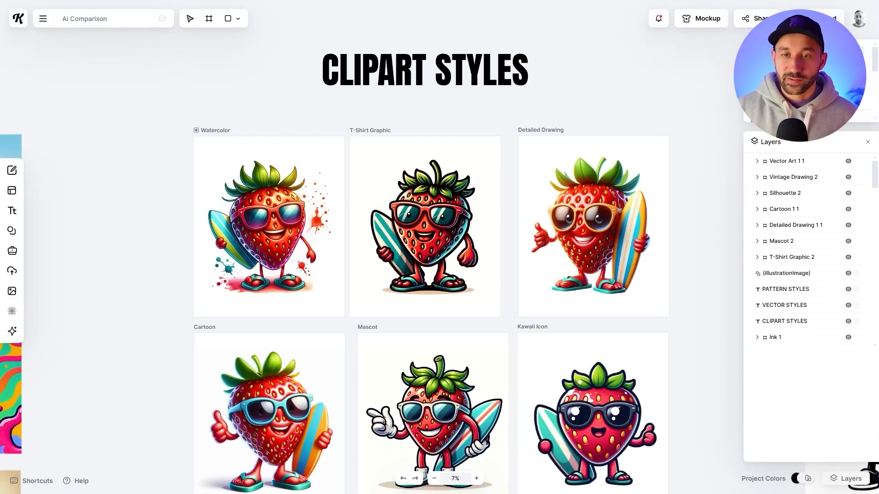
# - In the Never Stop Learning project, move and zoom the view away from the design and fit it back to the artboard
pyautogui.moveTo(689, 220)
pyautogui.mouseDown()
pyautogui.moveTo(610, 174)
pyautogui.moveTo(456, 159)
pyautogui.mouseUp()
pyautogui.scroll(-2, 610, 180)
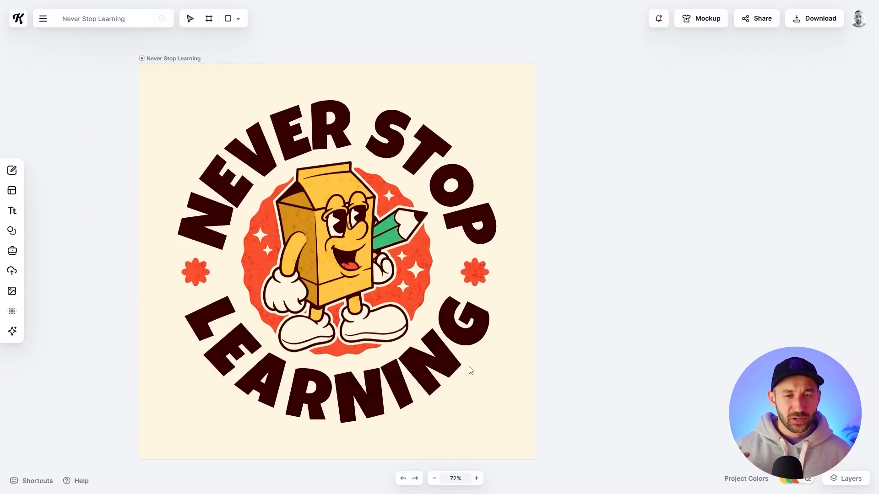
pyautogui.scroll(-5, 546, 314)
pyautogui.moveTo(657, 240); pyautogui.dragTo(123, 377)
pyautogui.click(434, 478)
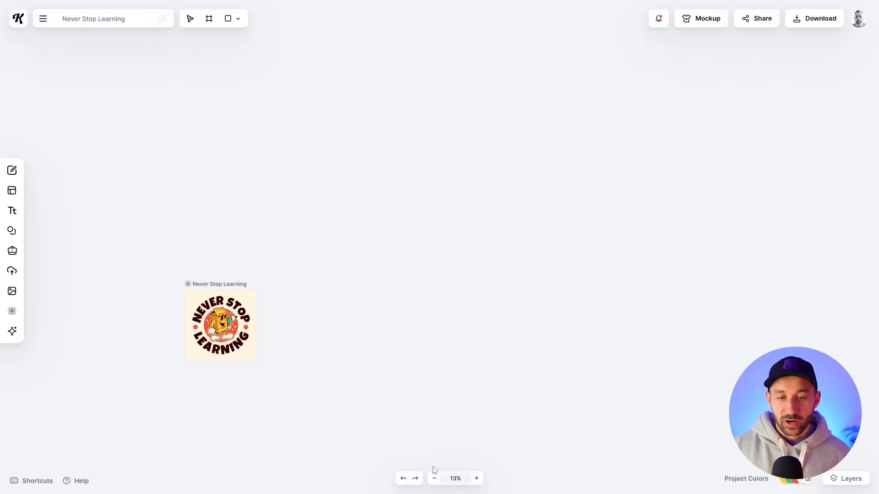
pyautogui.click(434, 478)
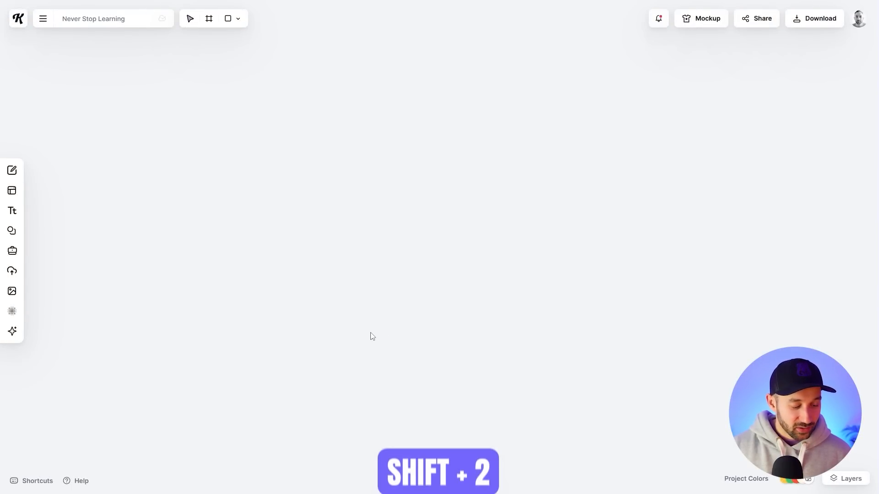
pyautogui.hotkey('shift', '2')
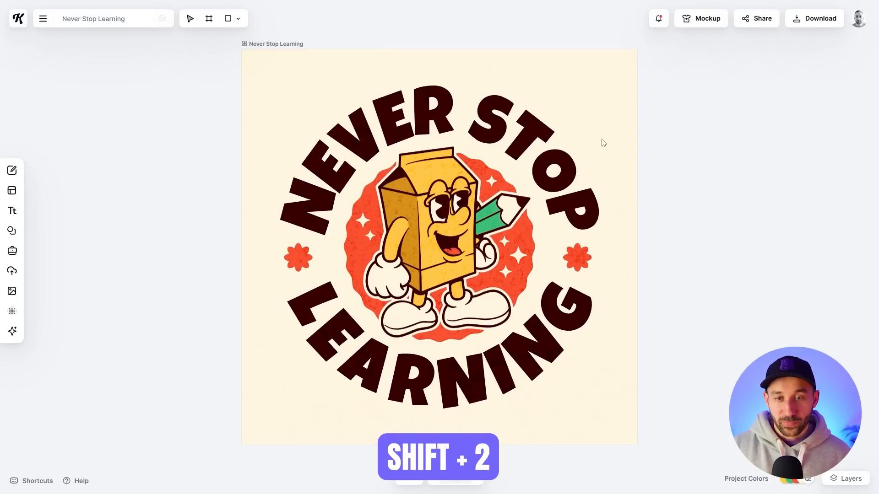
# - Shift the canvas away from the Never Stop Learning design once more and refit the view to the artboard
pyautogui.scroll(-5, 665, 202)
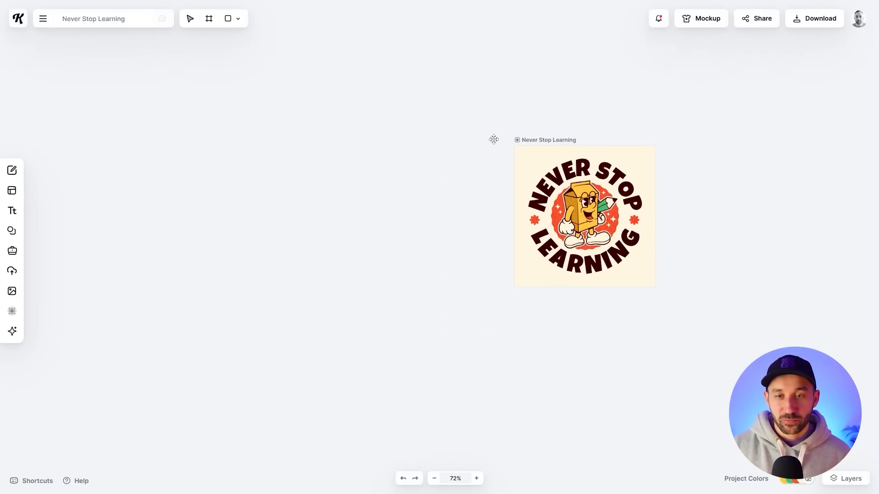
pyautogui.moveTo(323, 77); pyautogui.dragTo(644, 306)
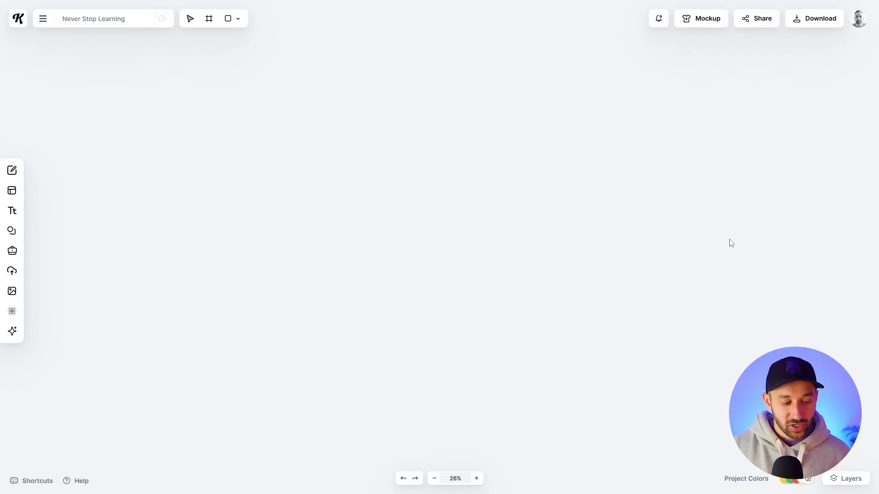
pyautogui.hotkey('shift', '2')
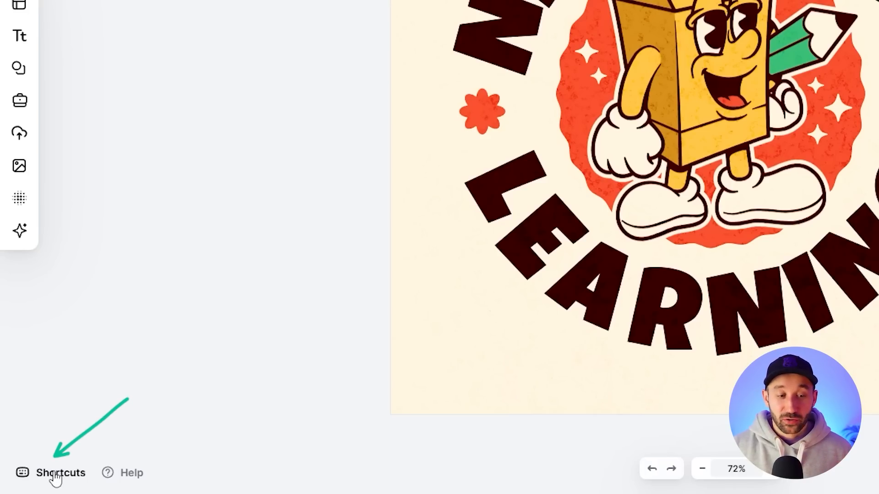
# - Look over the list of keyboard shortcuts and close it
pyautogui.click(46, 479)
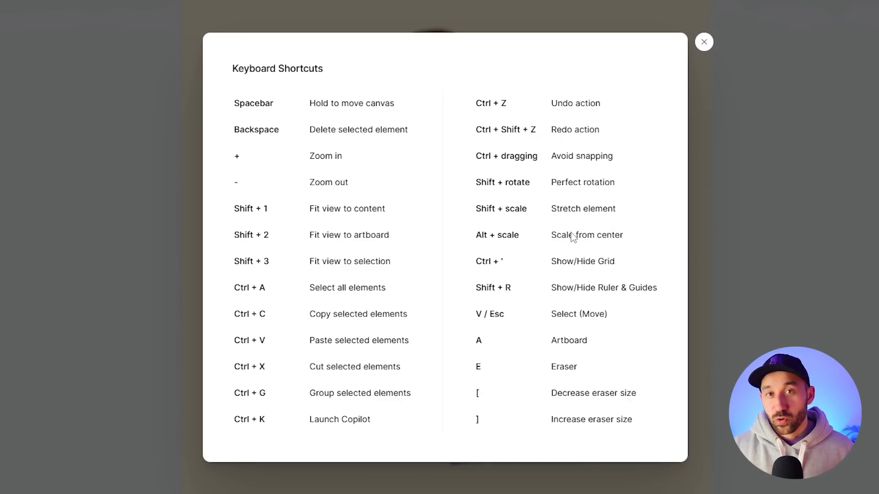
pyautogui.click(704, 42)
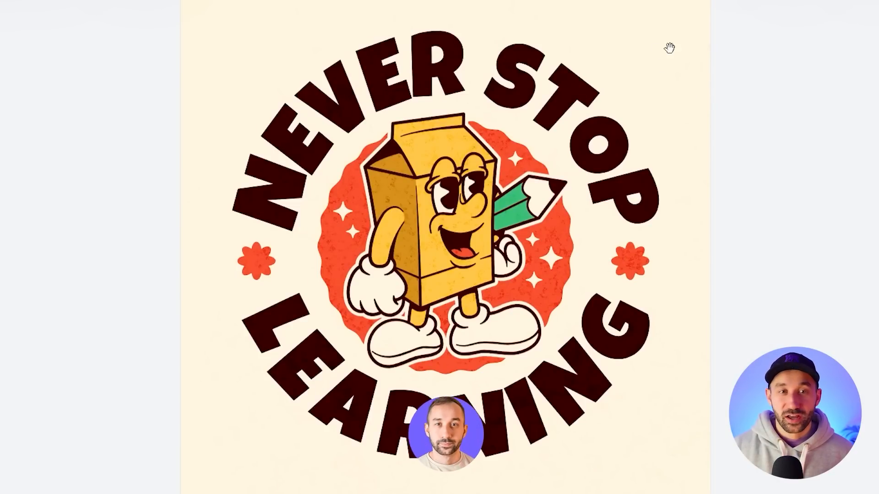